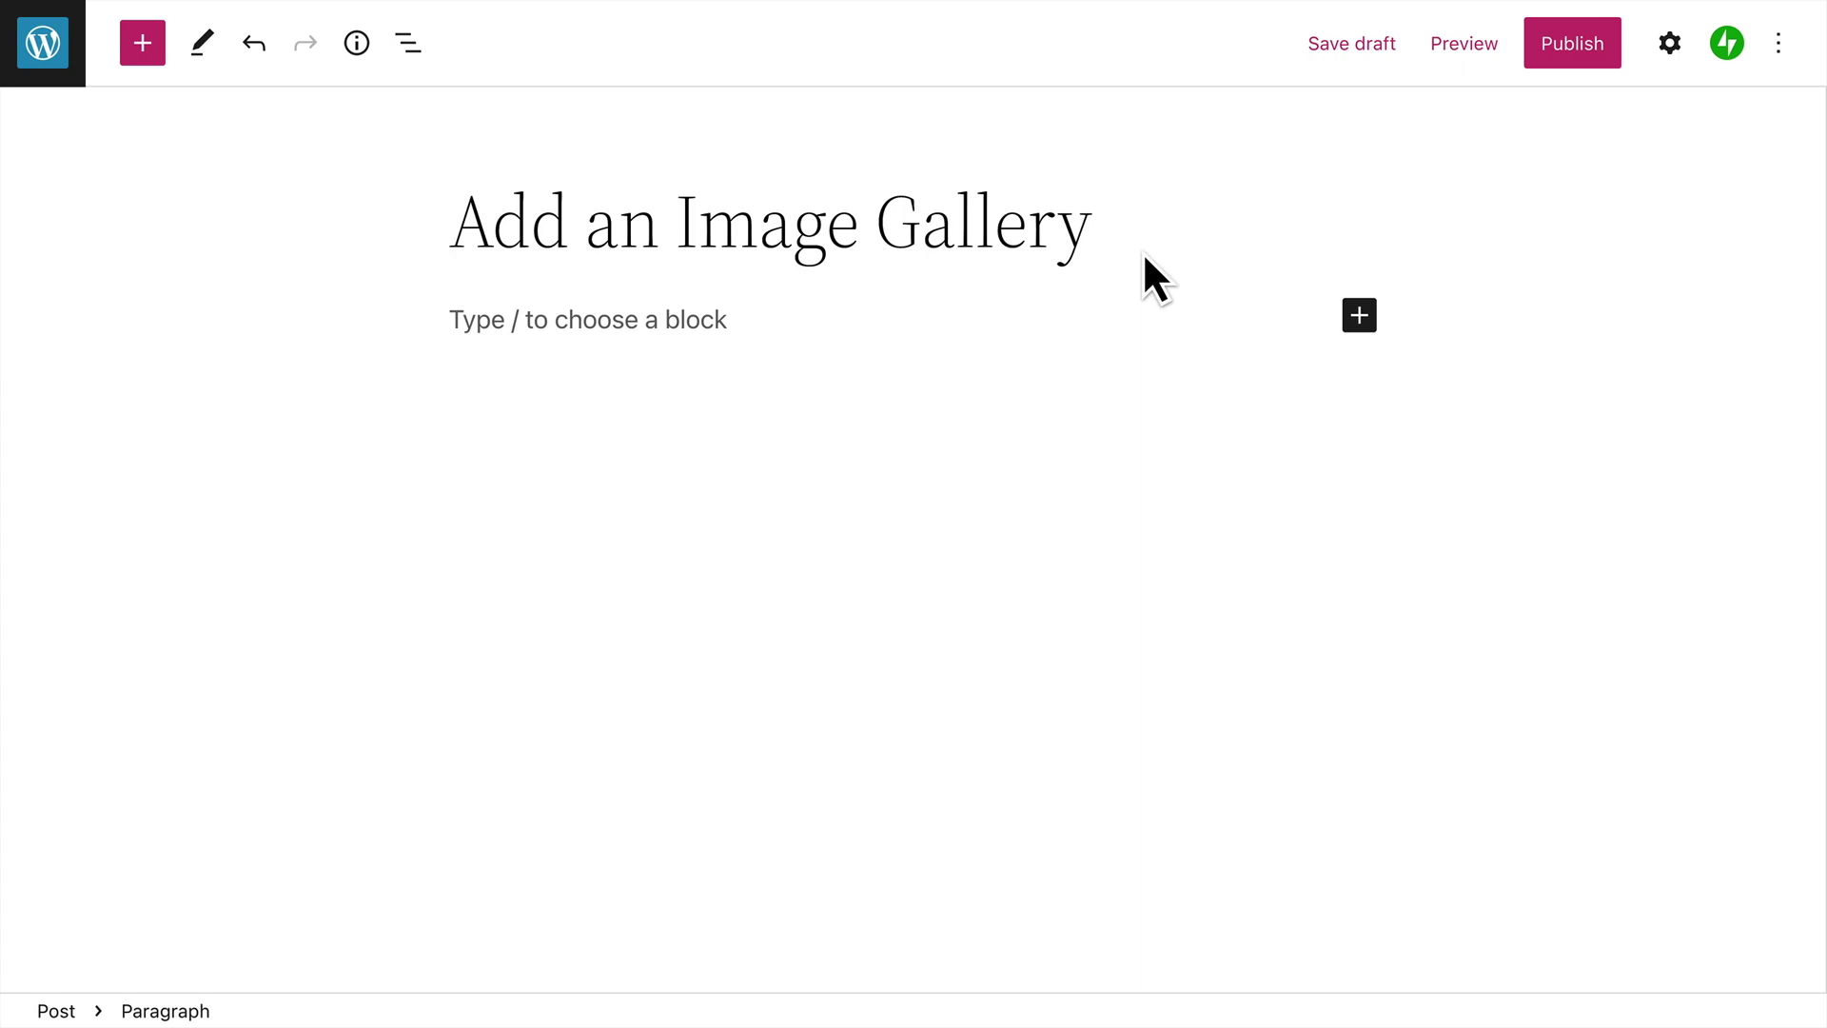
# Add an empty Gallery block below the post title using the /gallery shortcut.
pyautogui.click(1362, 326)
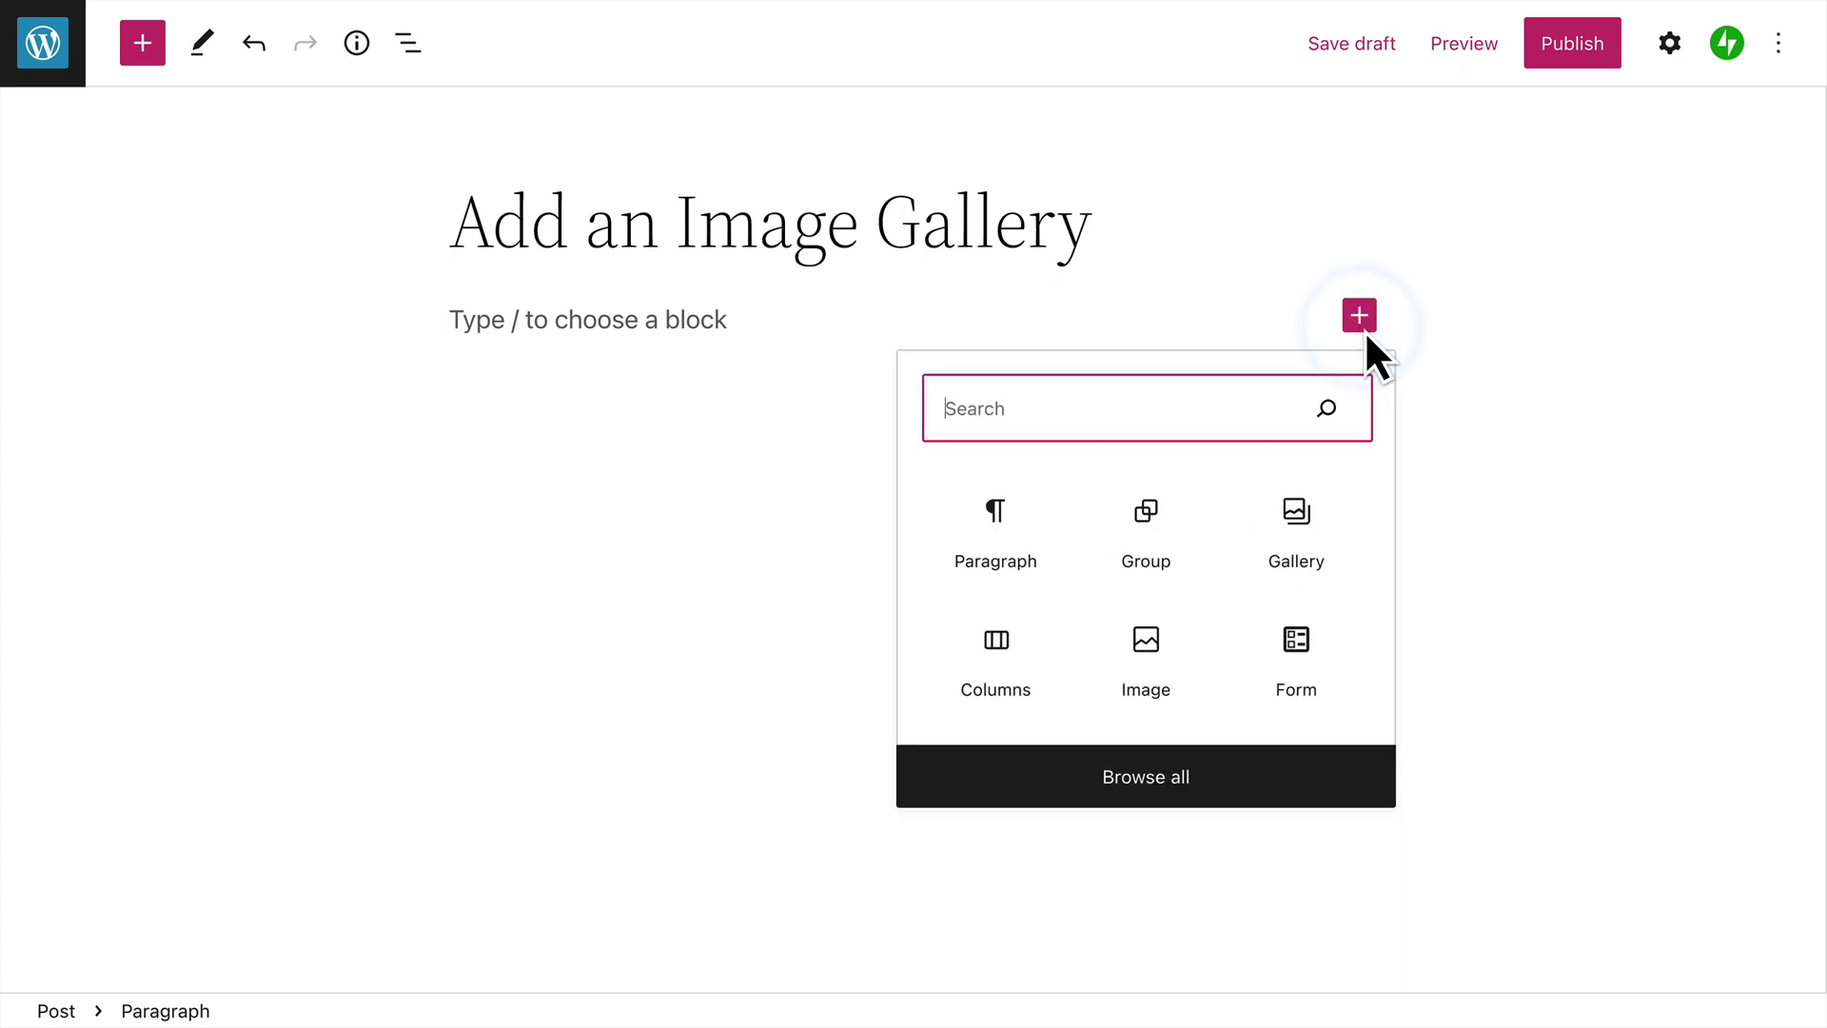
pyautogui.write('Gallery')
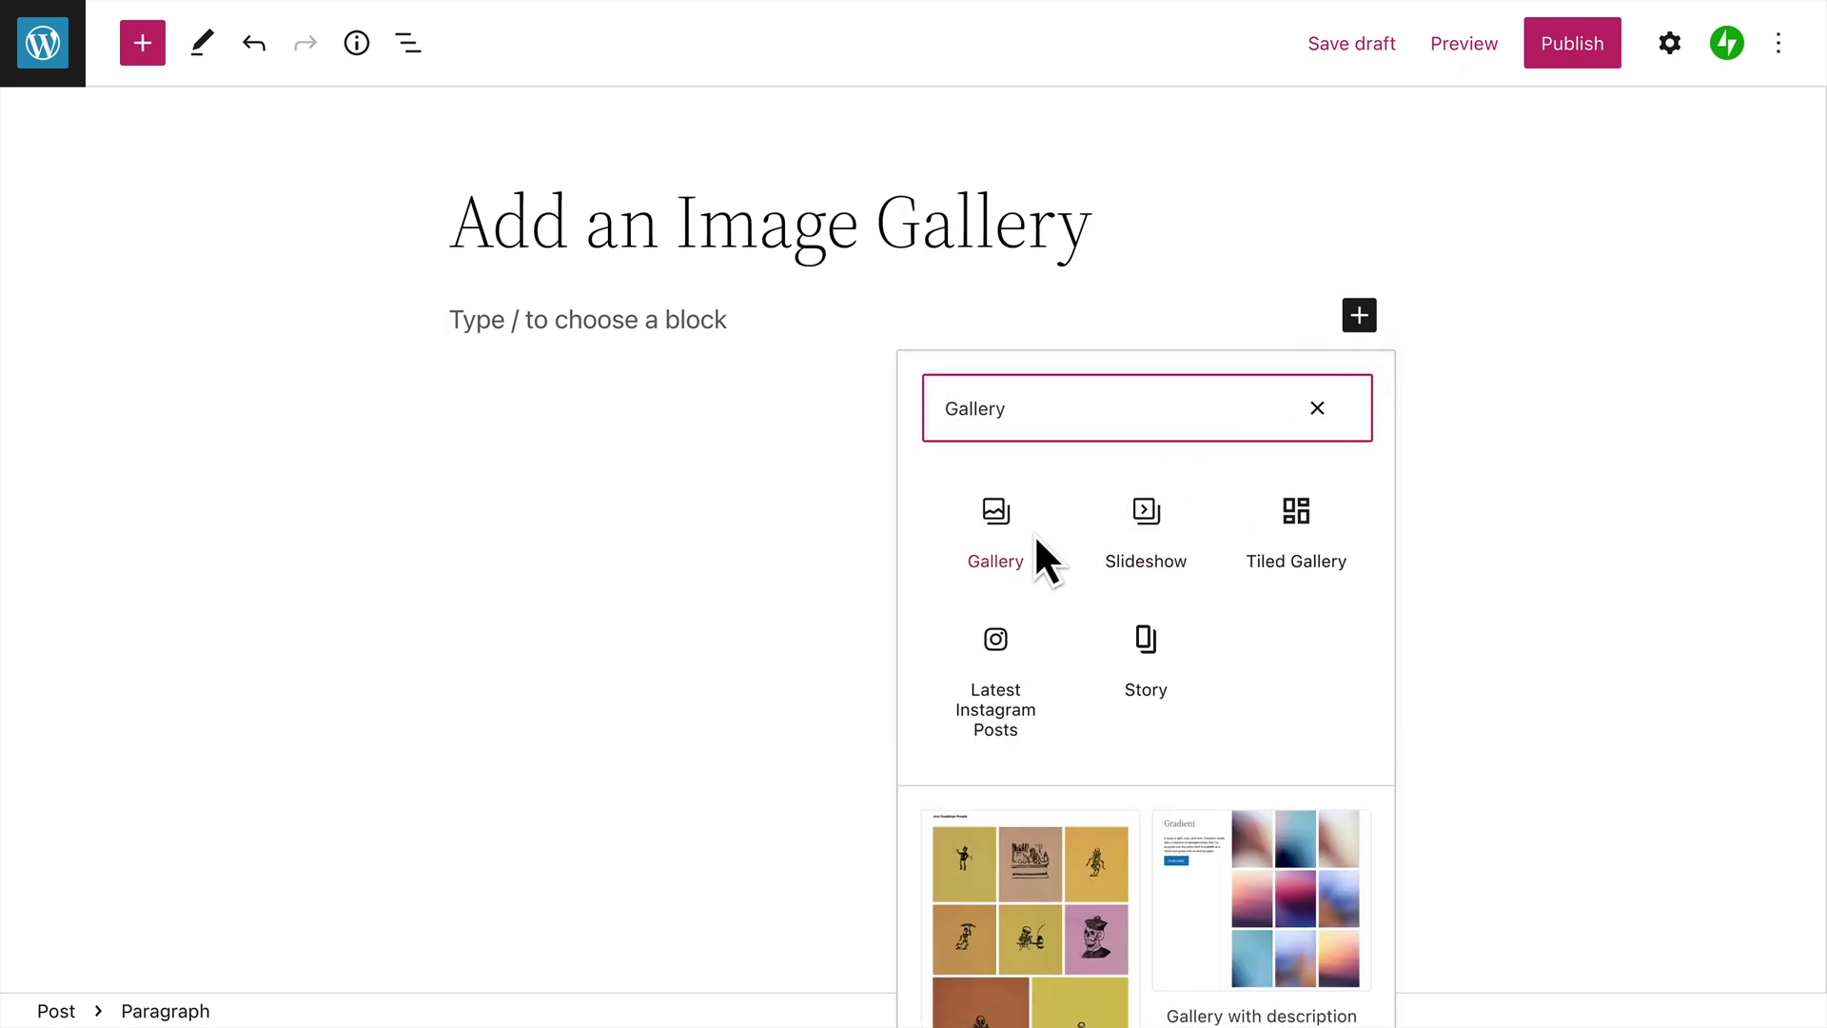
pyautogui.click(782, 333)
pyautogui.write('/gallery')
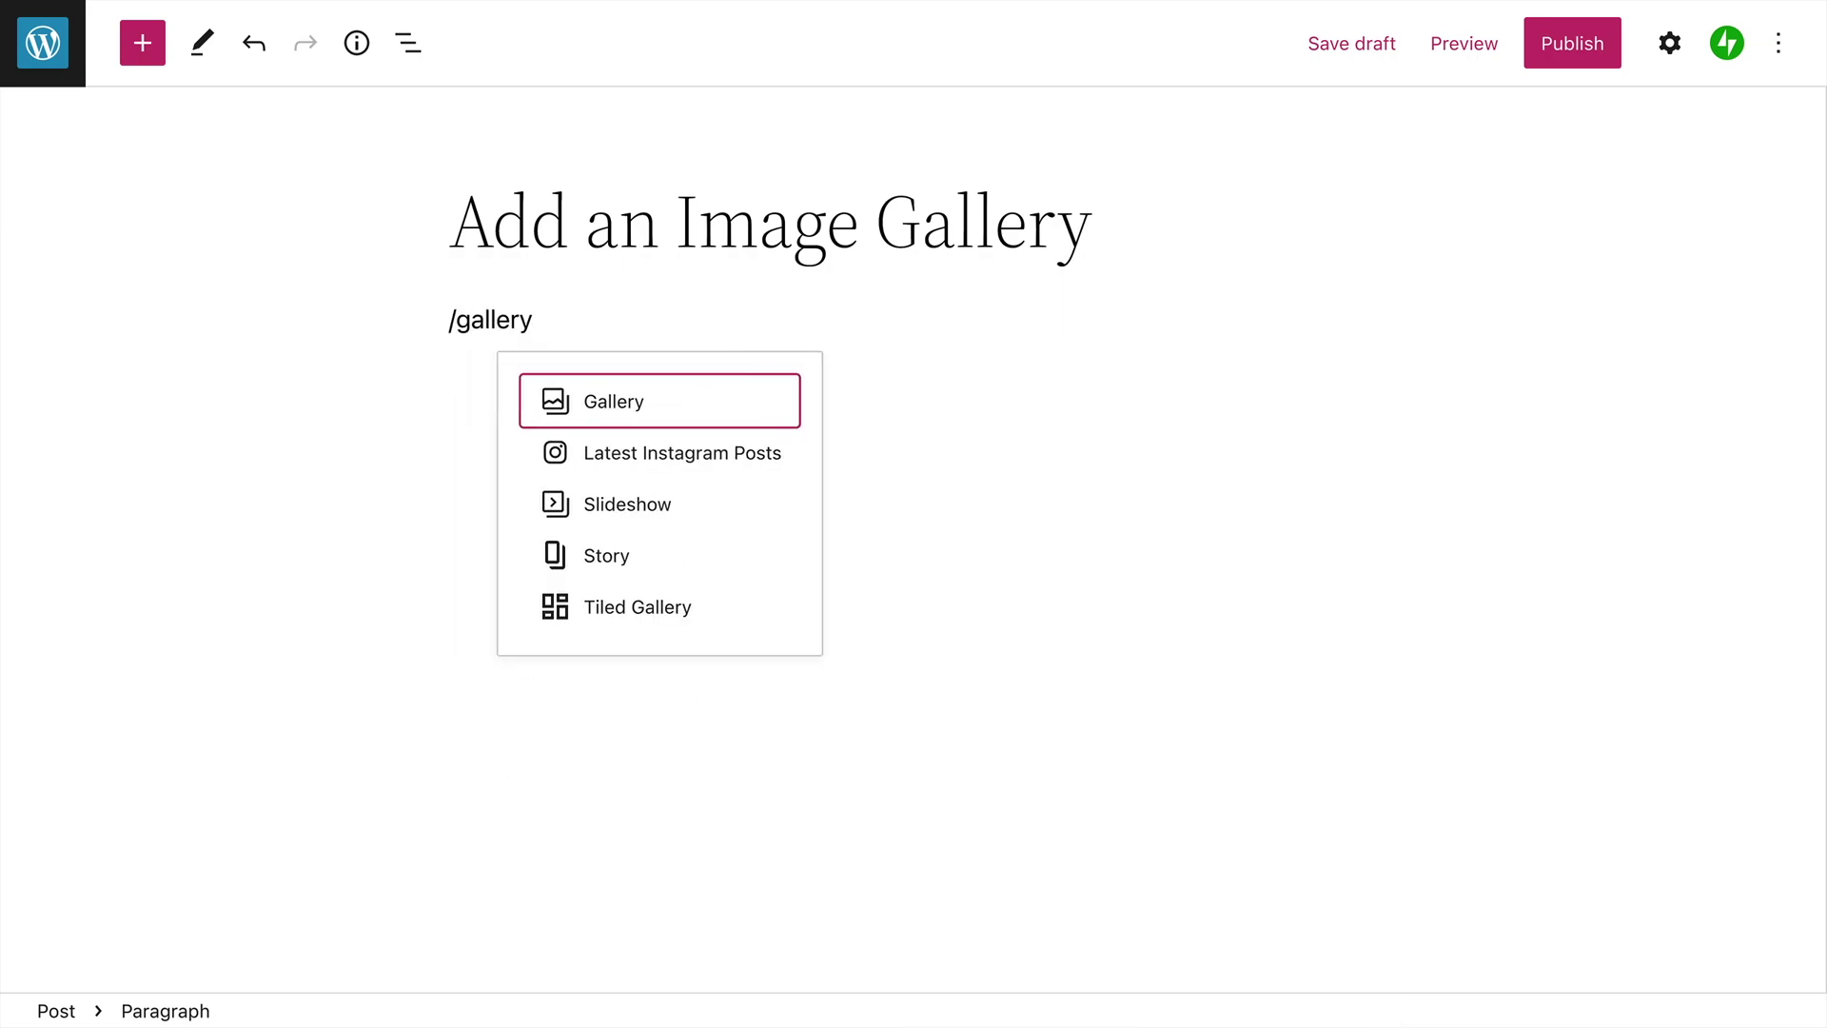
pyautogui.press('Return')
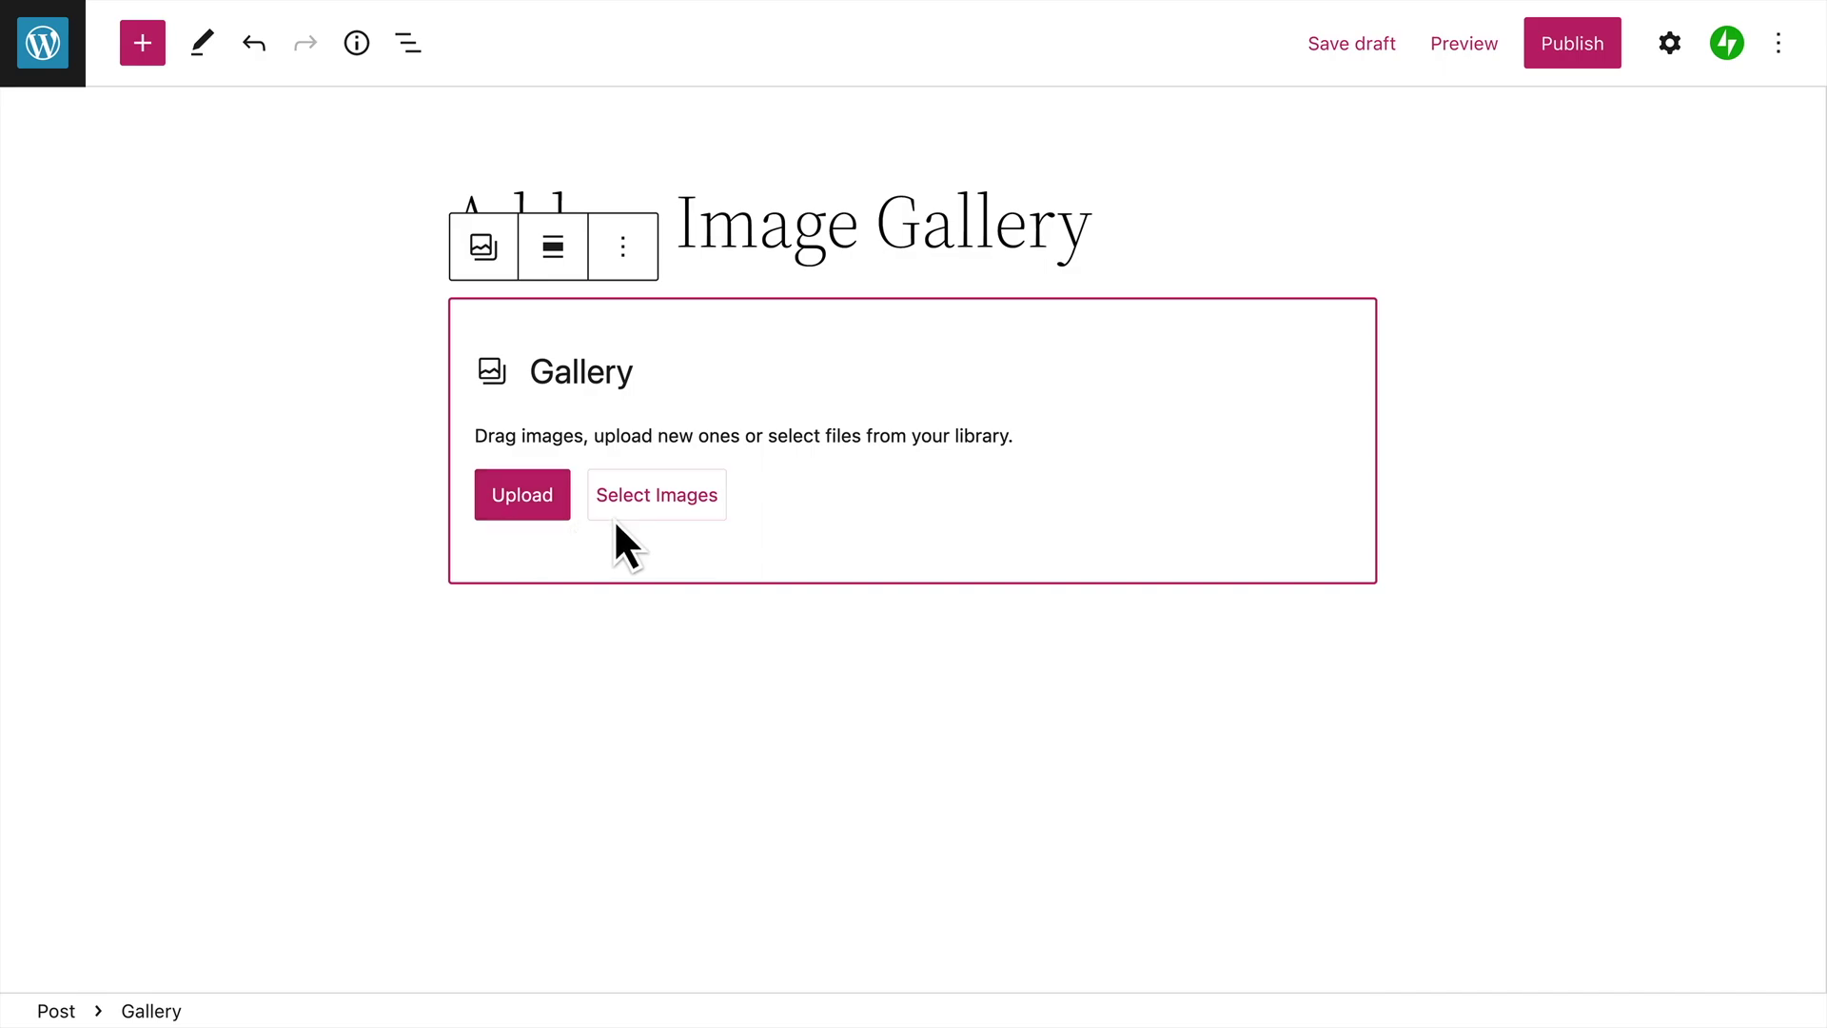
# Select all six hummingbird photos from the Media Library and create a new gallery.
pyautogui.click(714, 514)
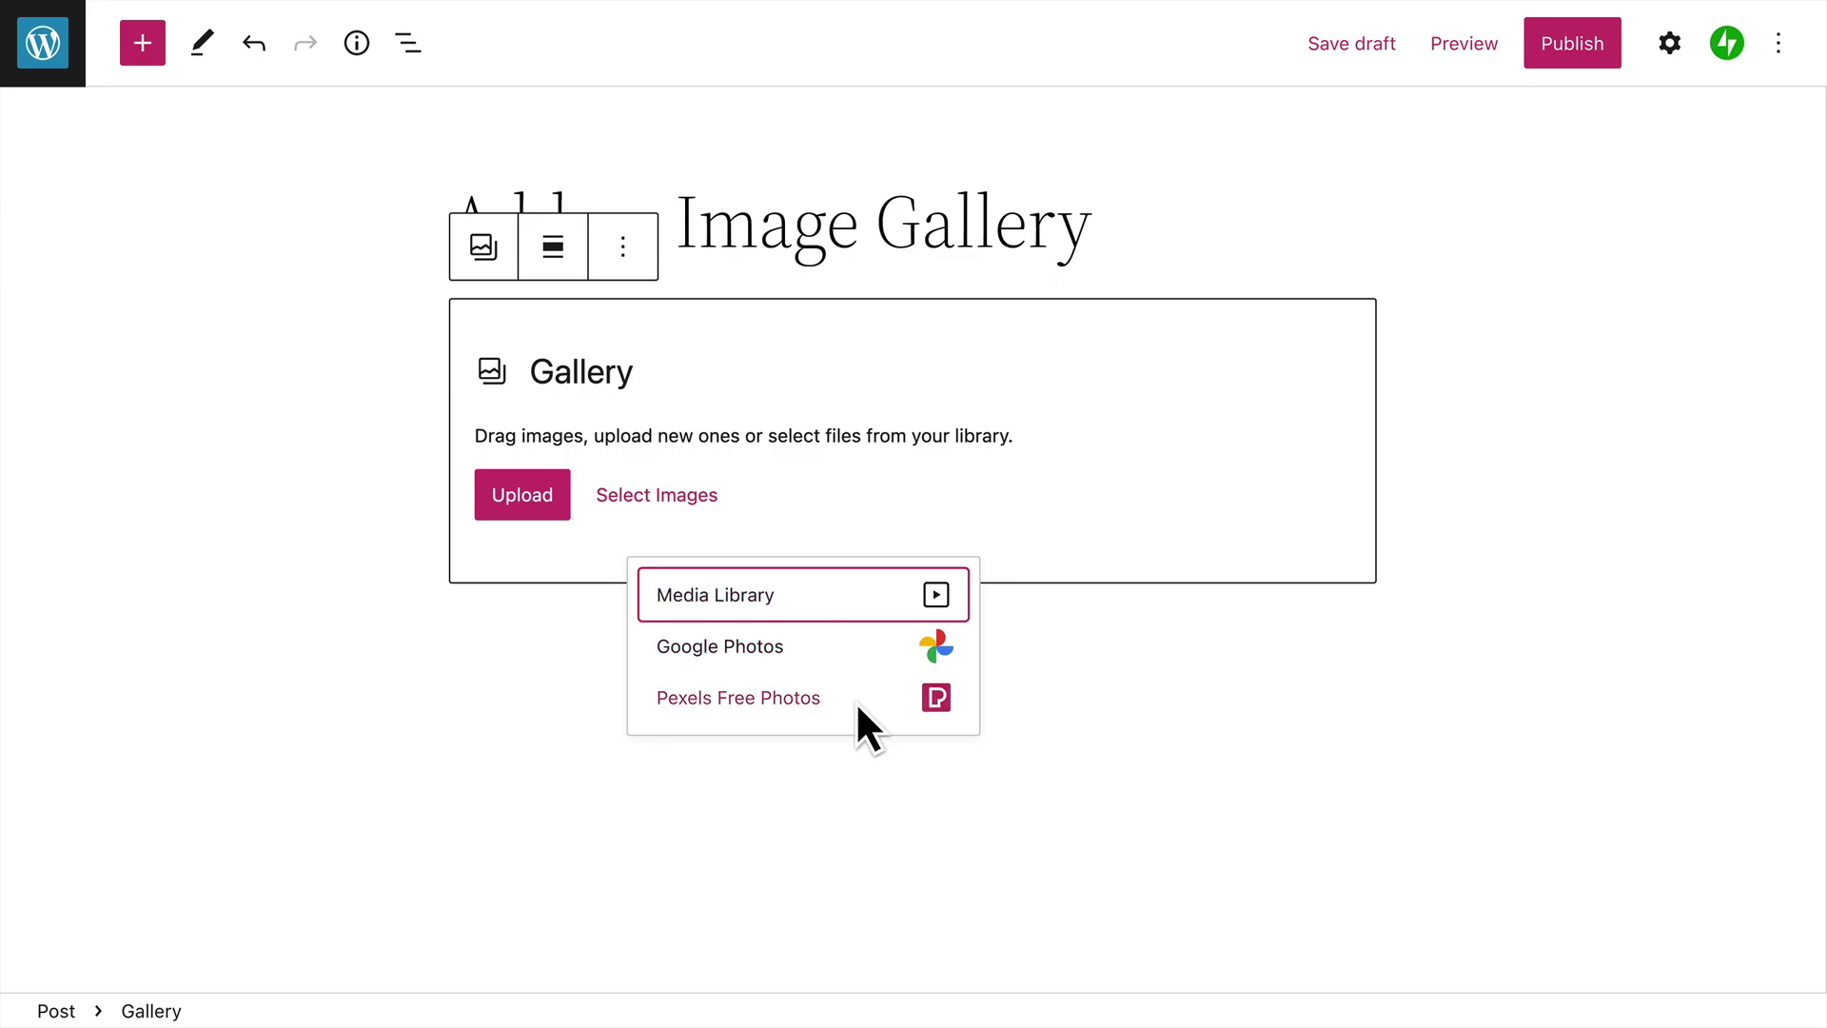
pyautogui.click(822, 602)
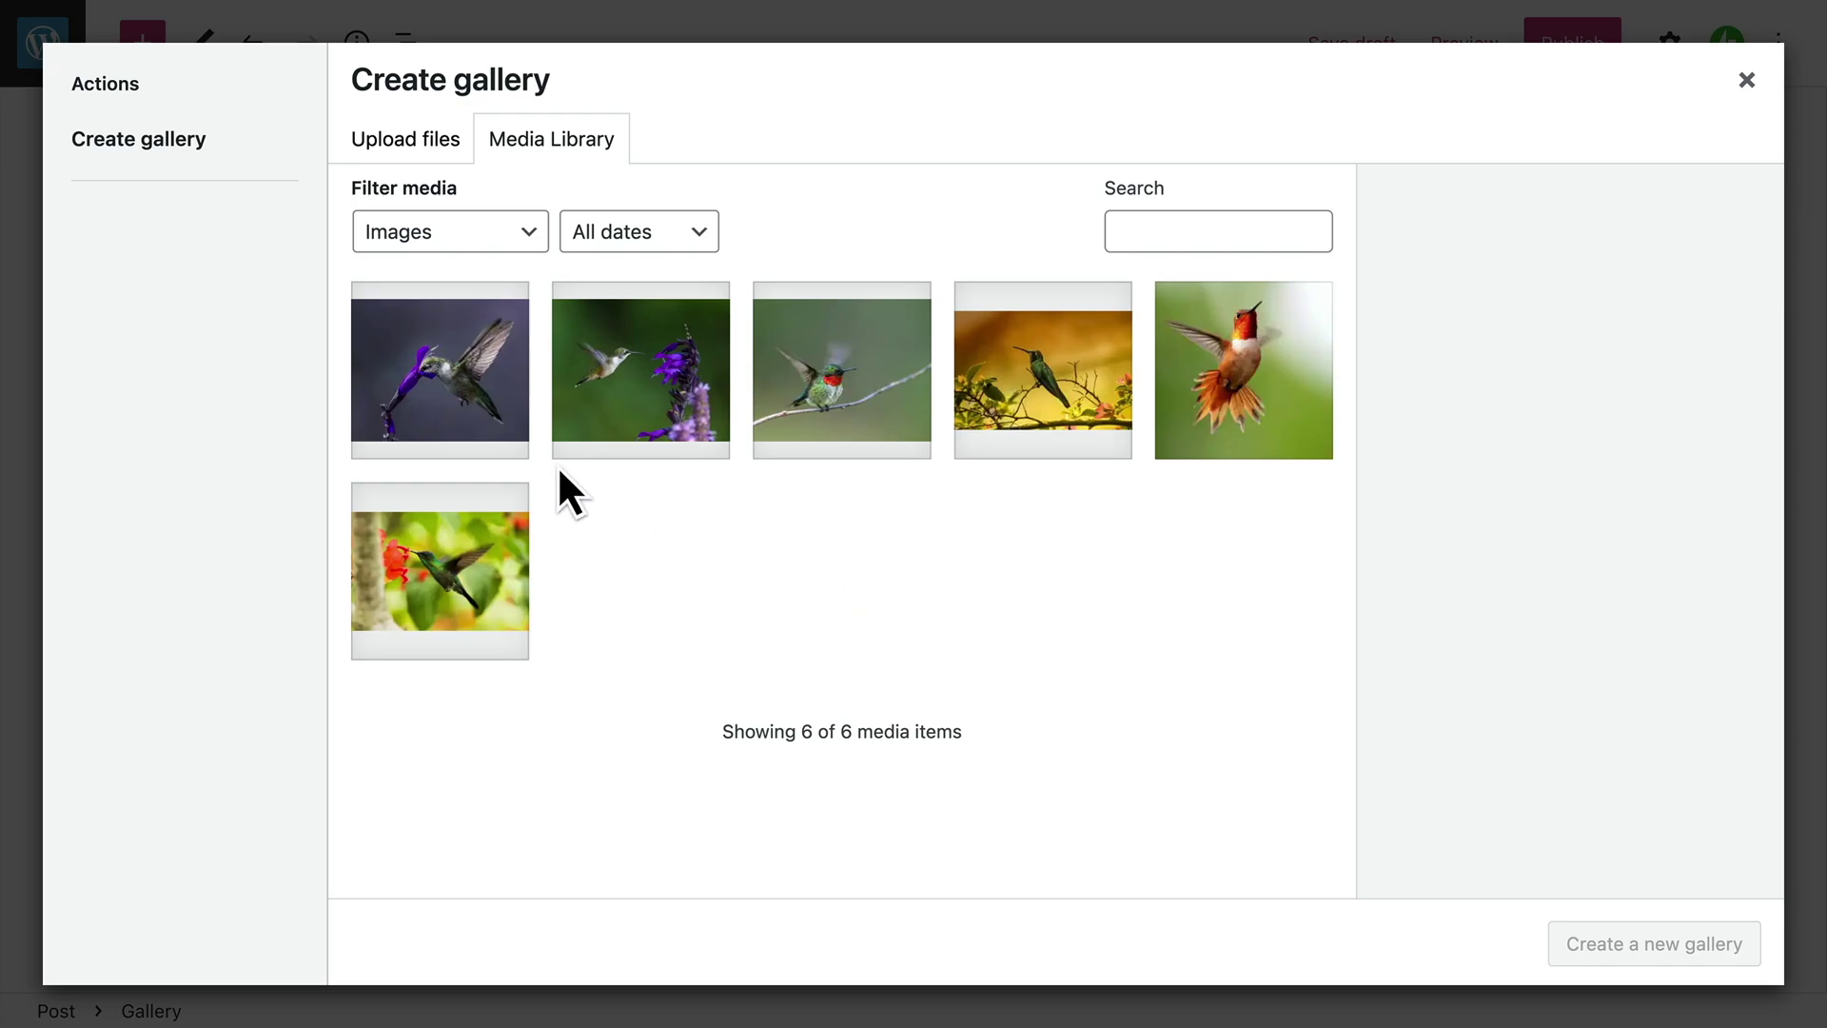
pyautogui.click(491, 434)
pyautogui.keyDown('shift'); pyautogui.click(501, 559); pyautogui.keyUp('shift')
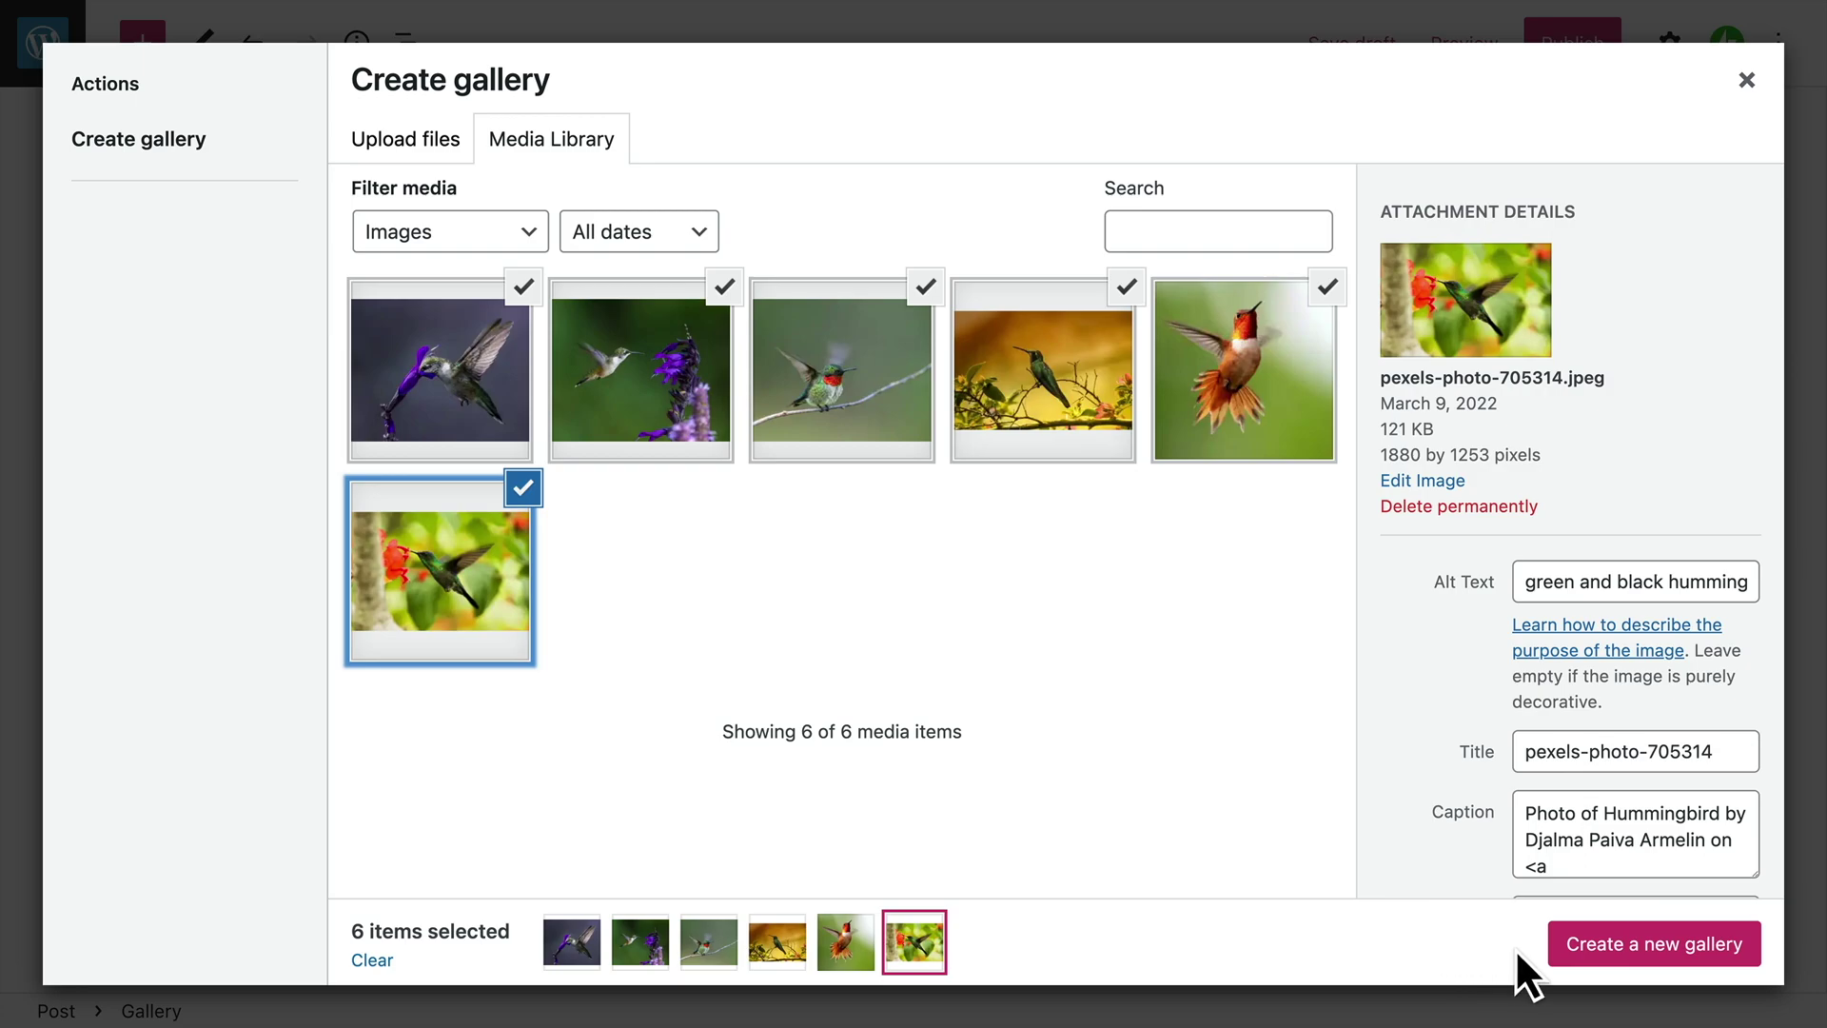
pyautogui.click(1747, 953)
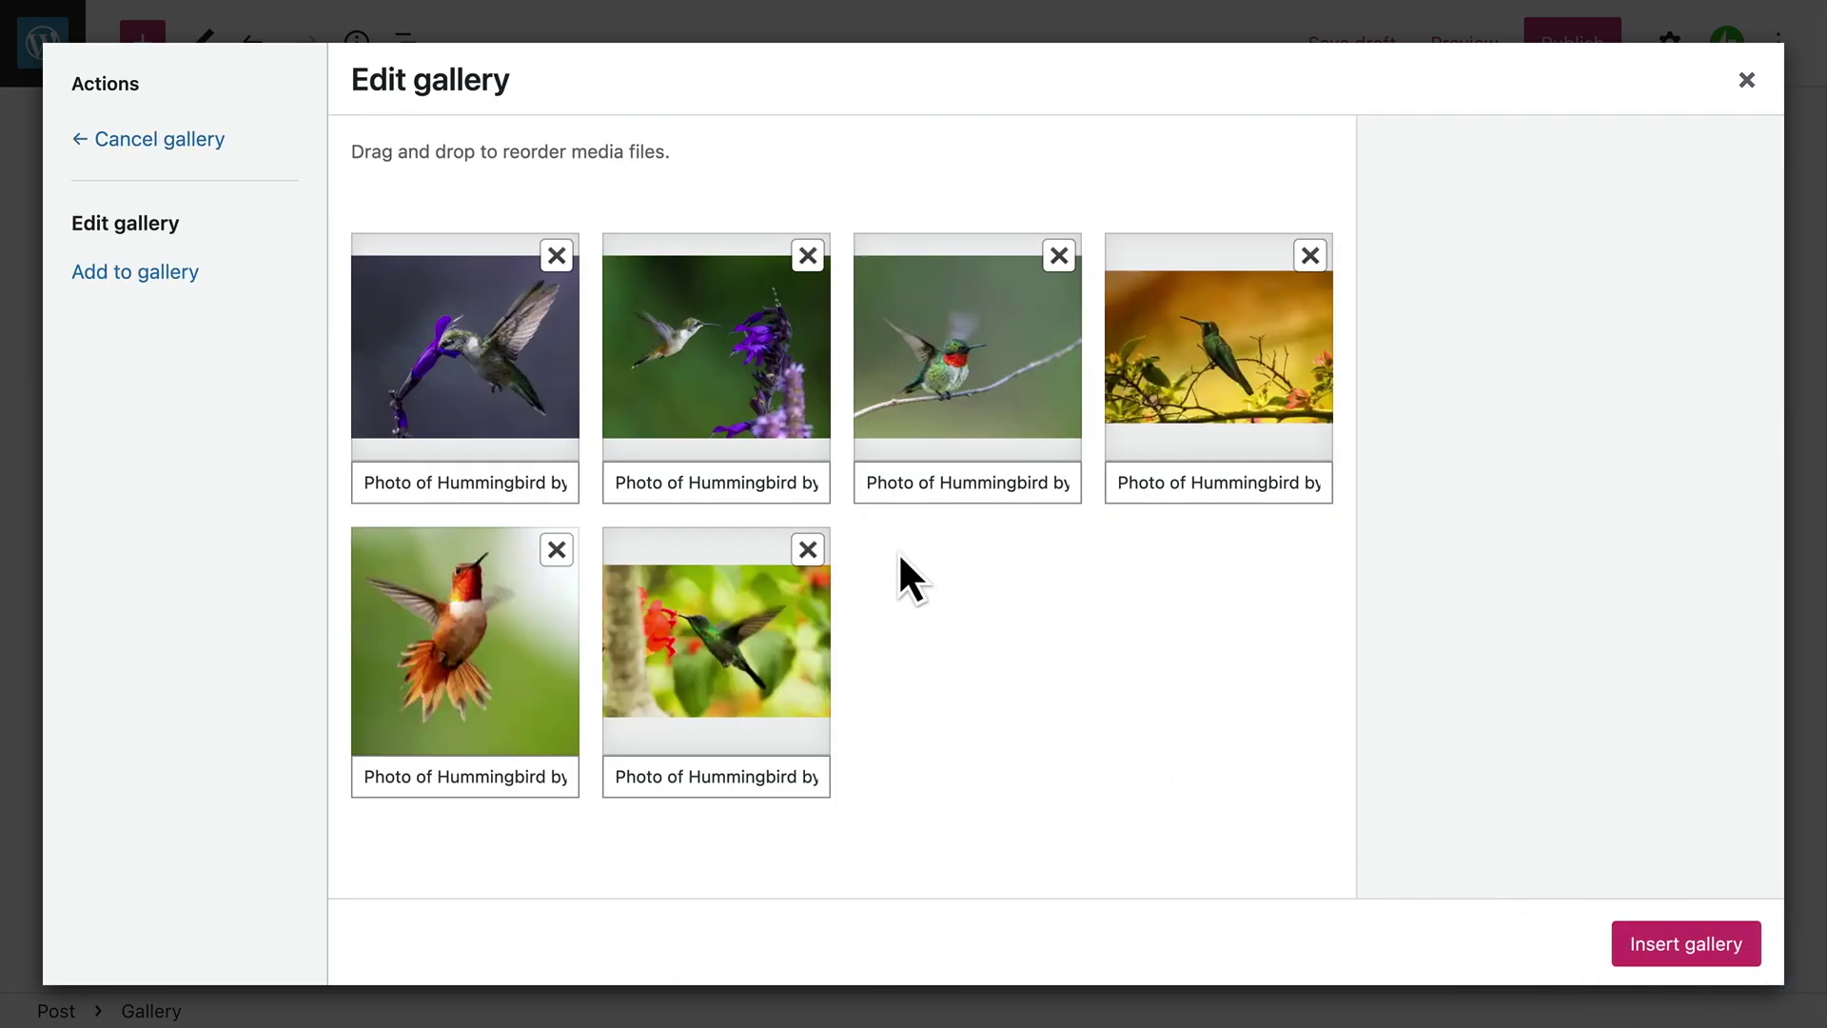
# Move the branch-perched hummingbird photo into second place, then insert the six-photo gallery.
pyautogui.moveTo(731, 403); pyautogui.dragTo(980, 403)
pyautogui.click(985, 489)
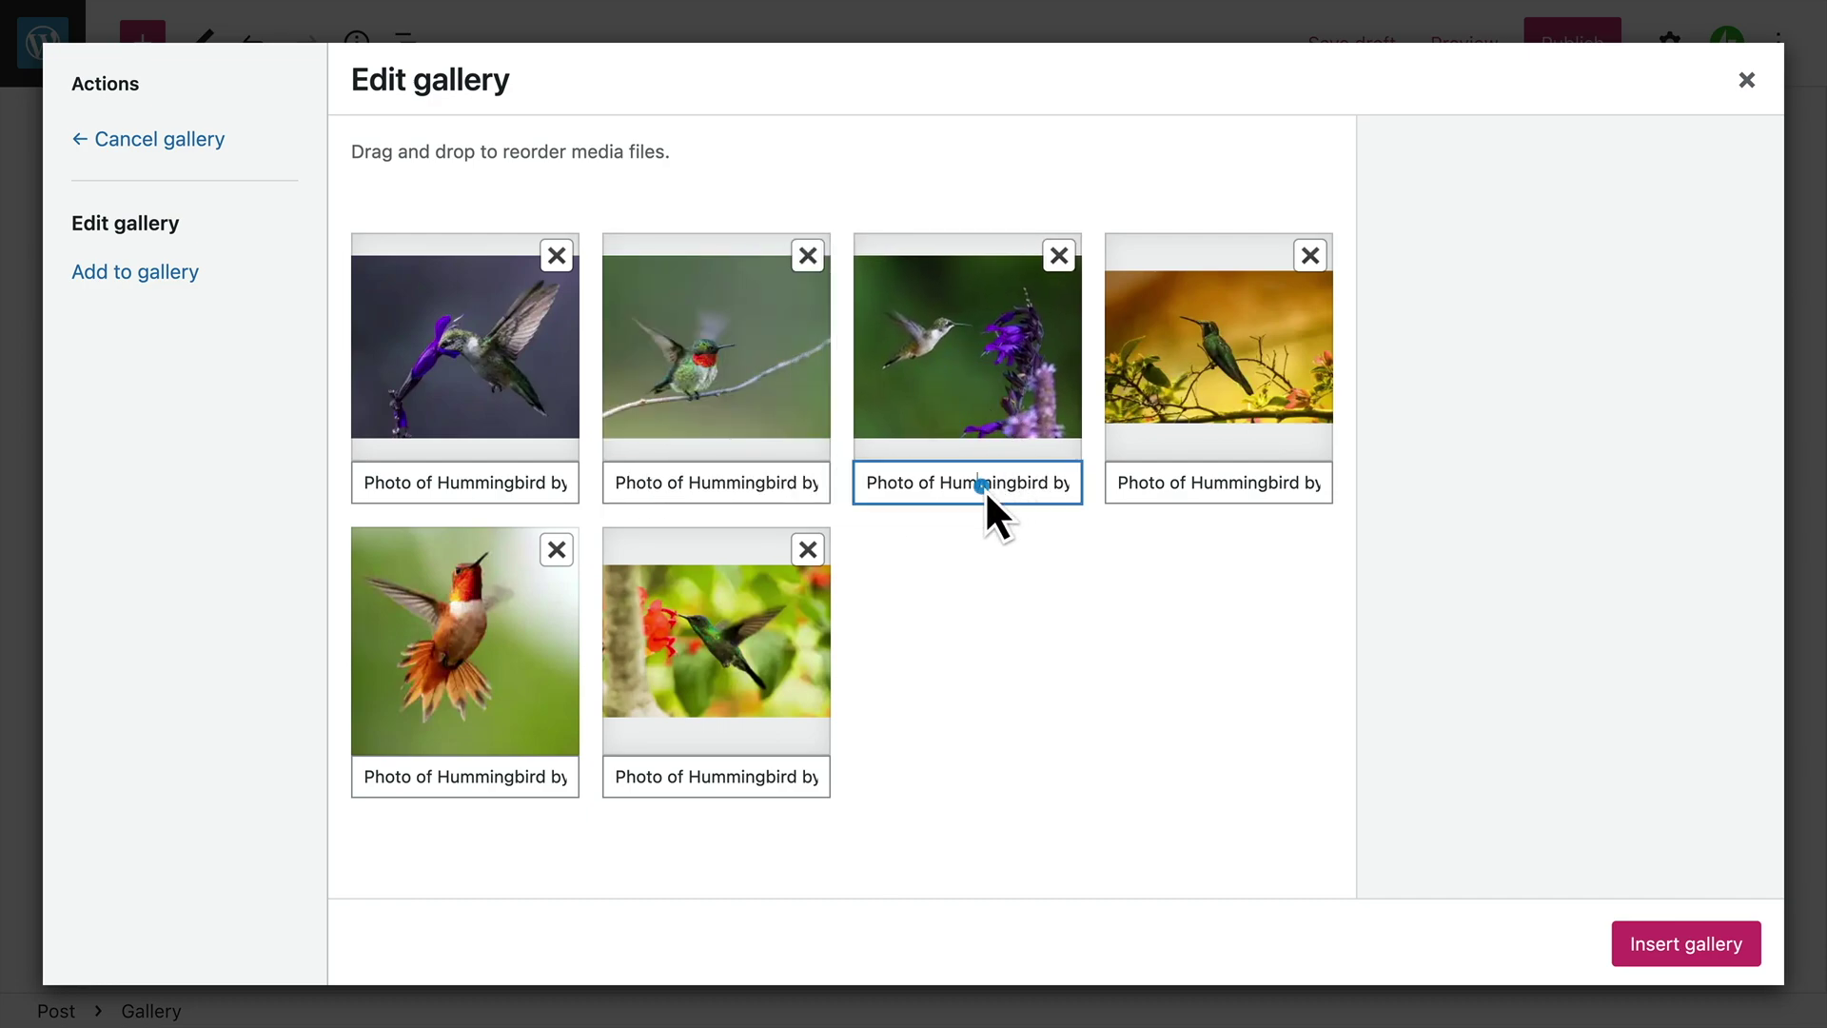
pyautogui.click(1062, 543)
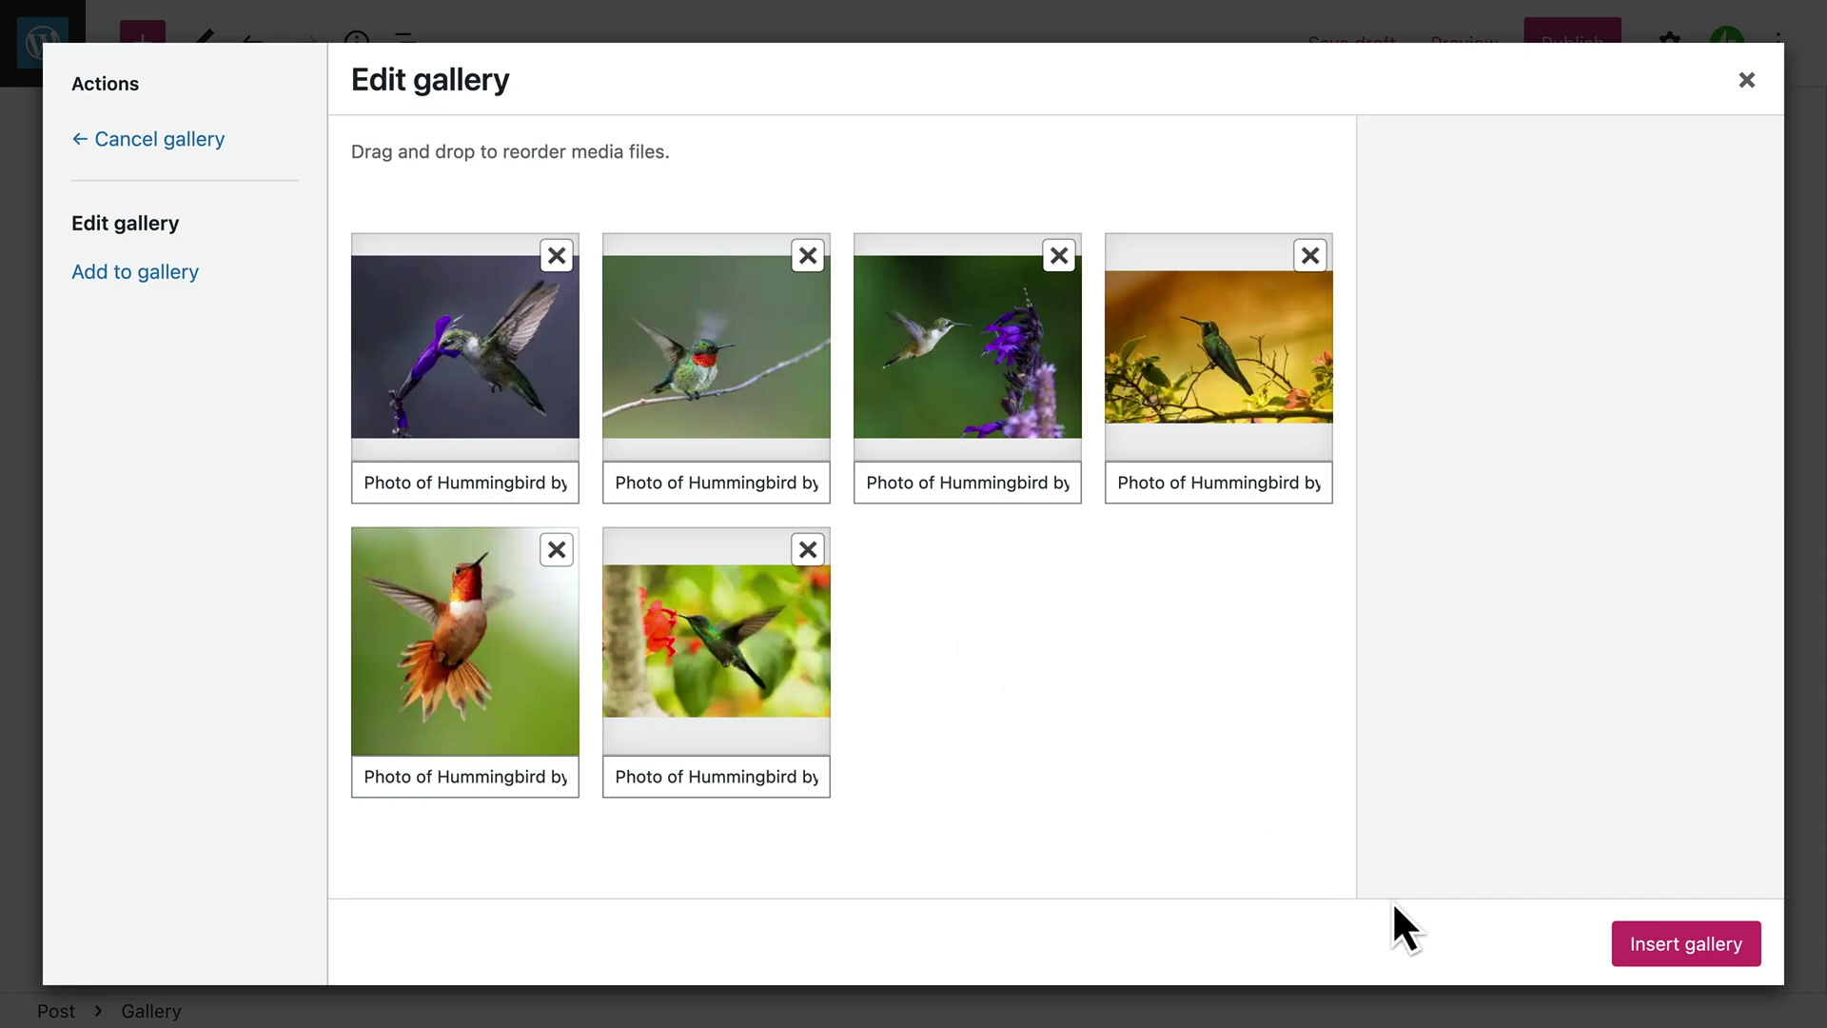
pyautogui.click(1739, 961)
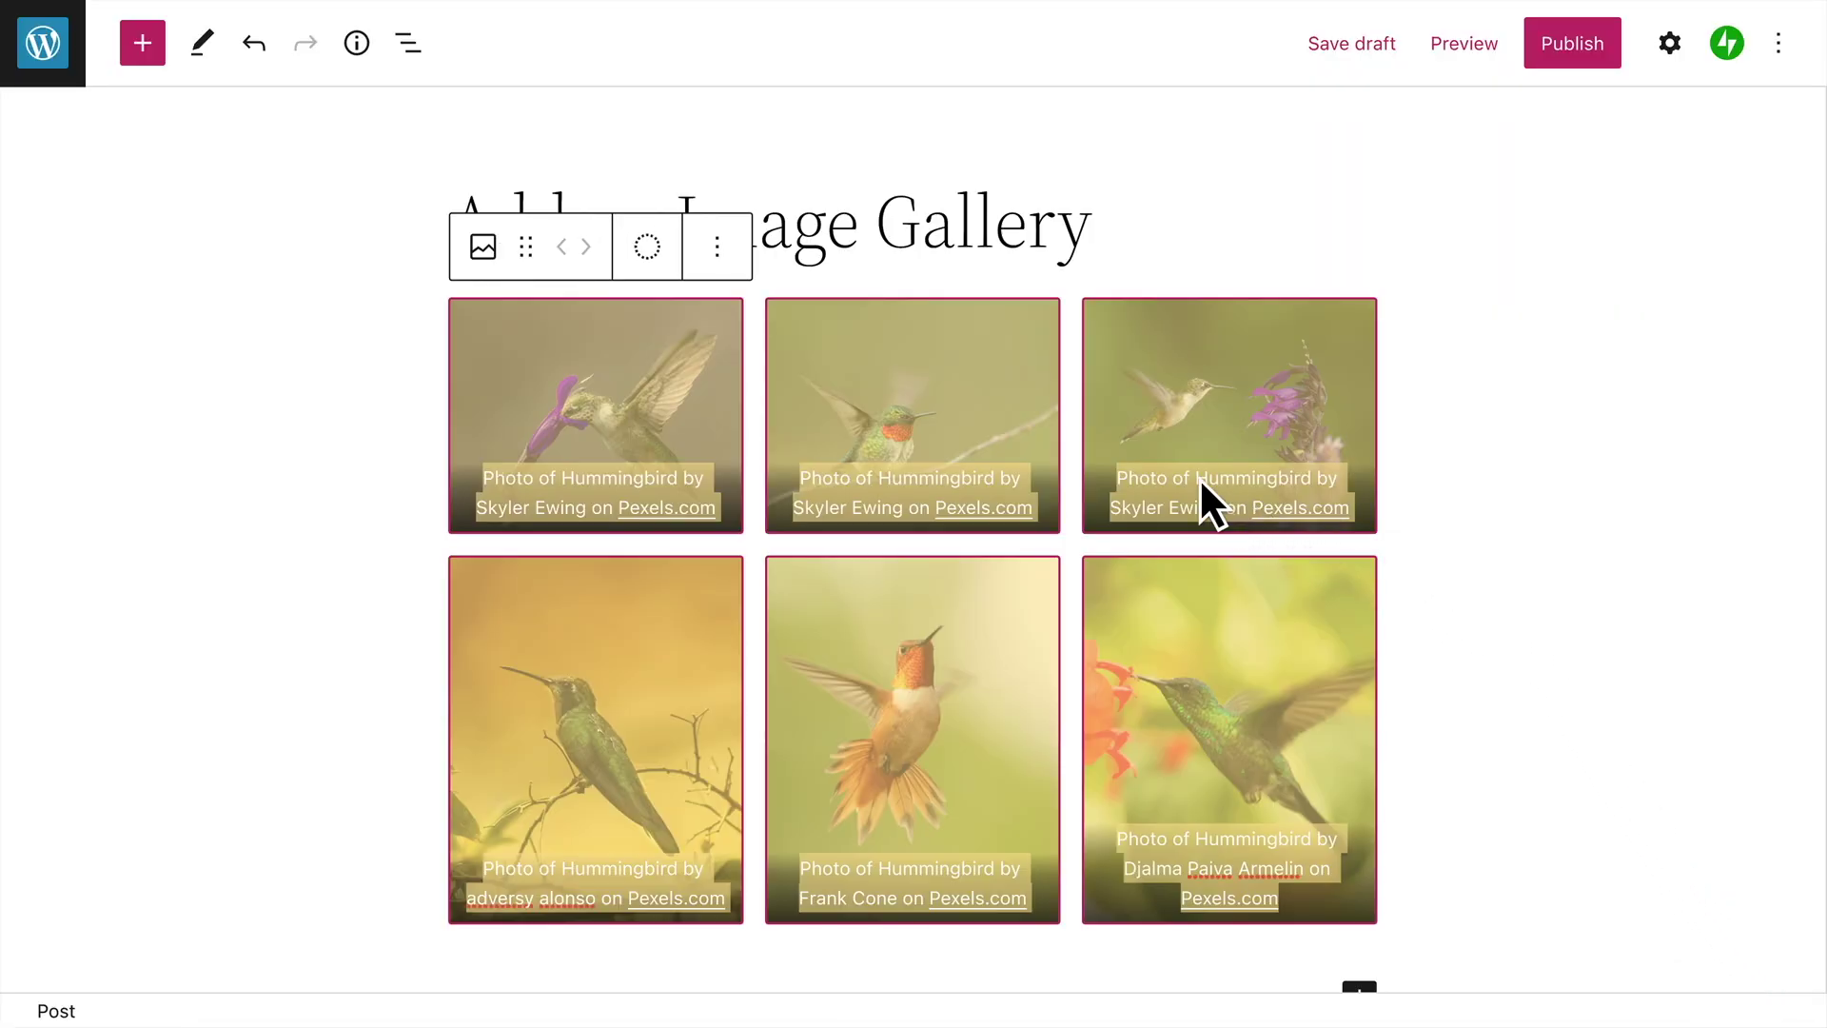
# Select the gallery block, review its Align and Add options, and show more settings.
pyautogui.click(758, 419)
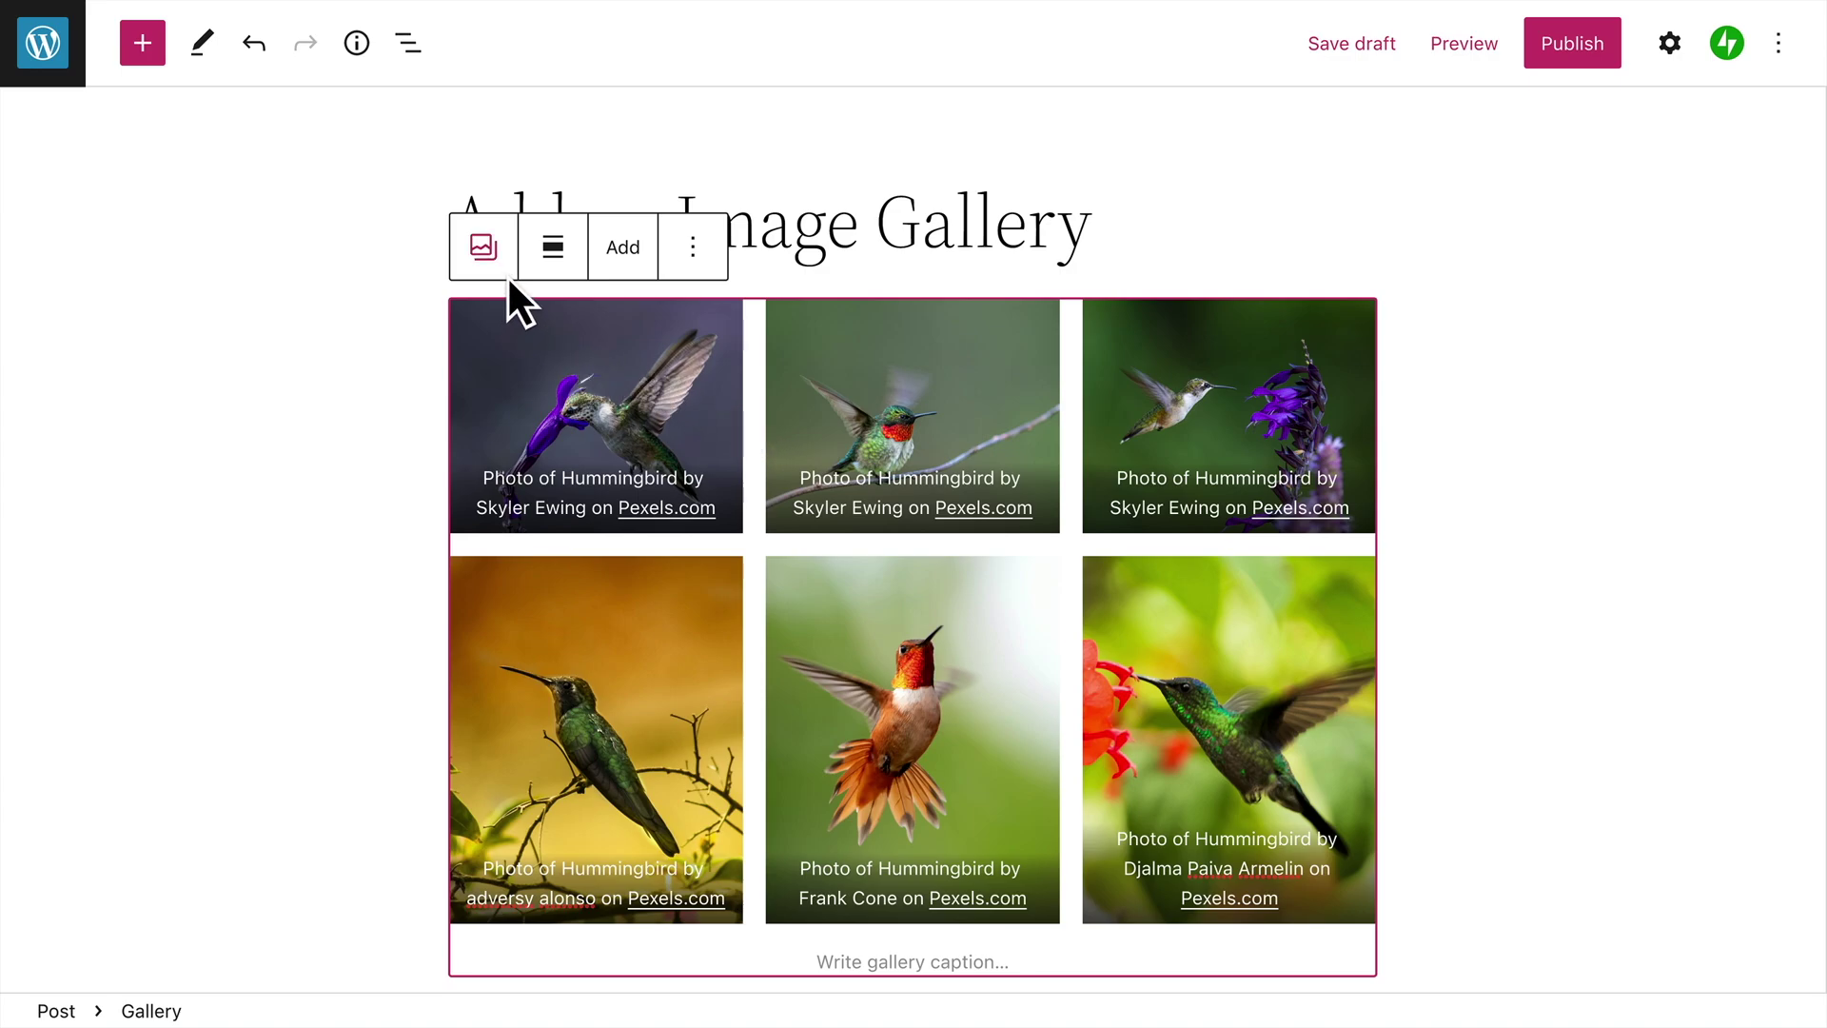
pyautogui.click(575, 272)
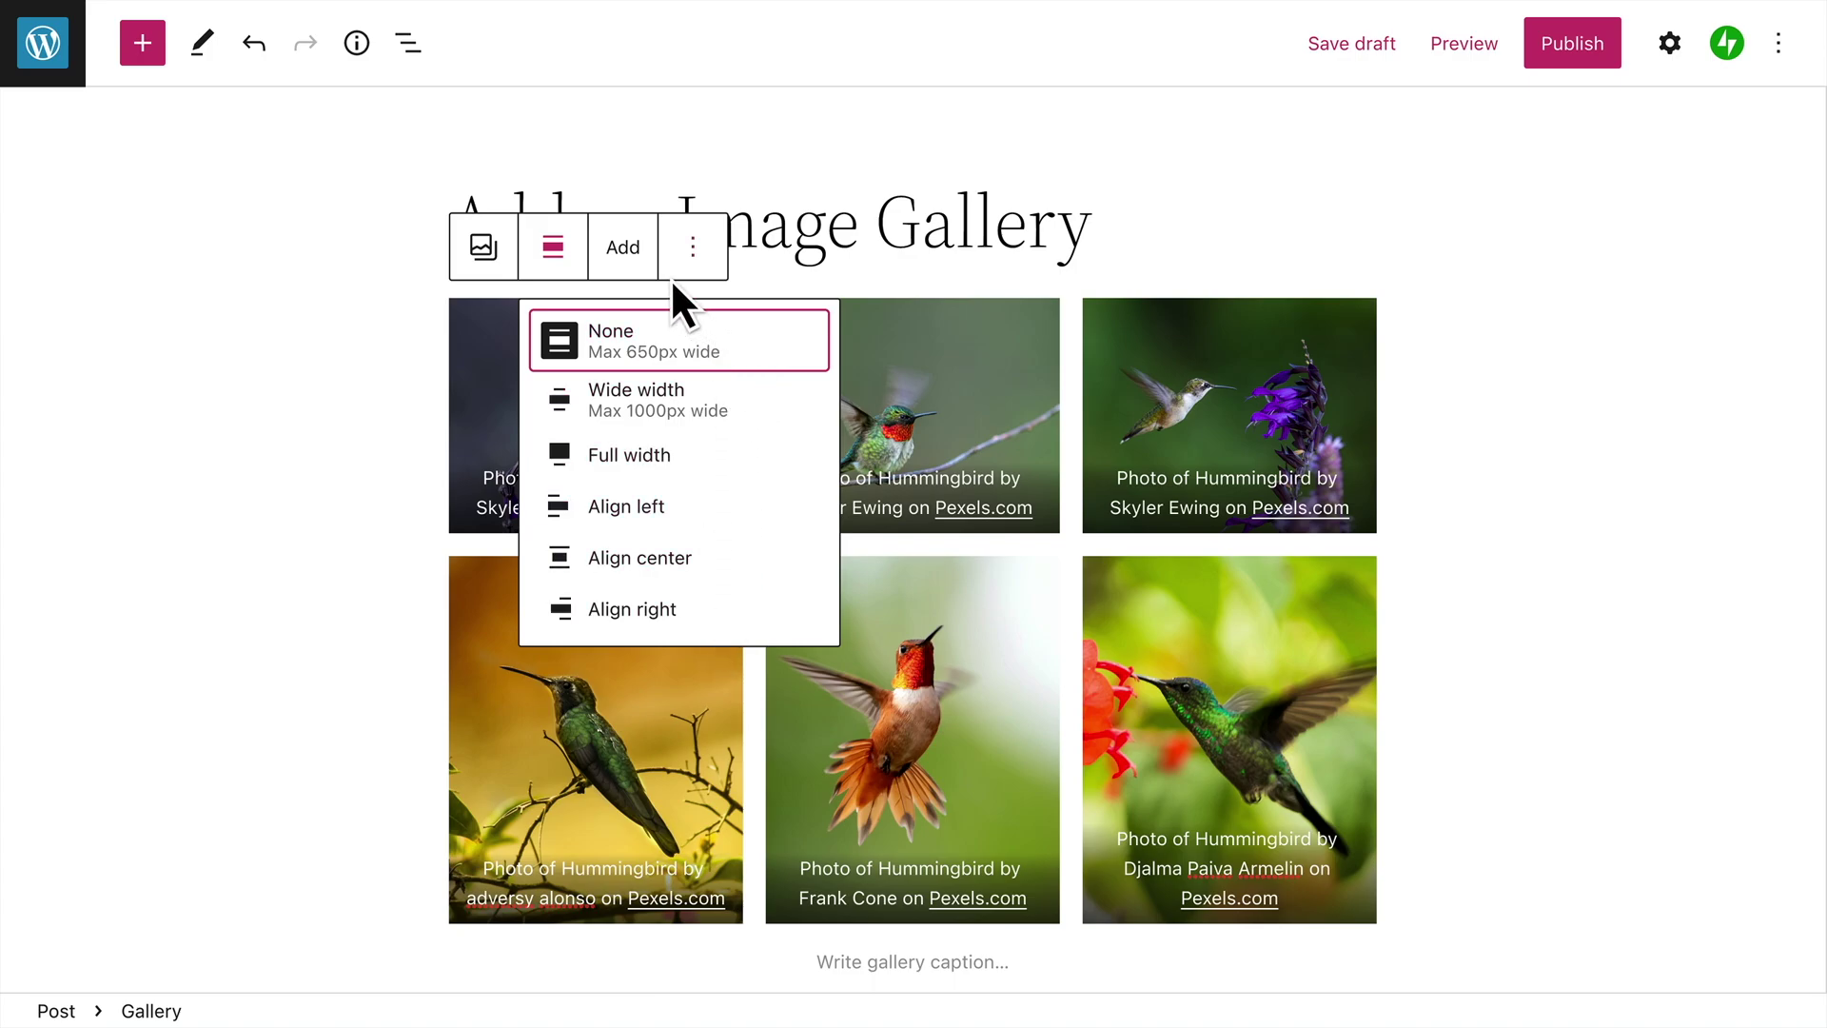
pyautogui.click(635, 270)
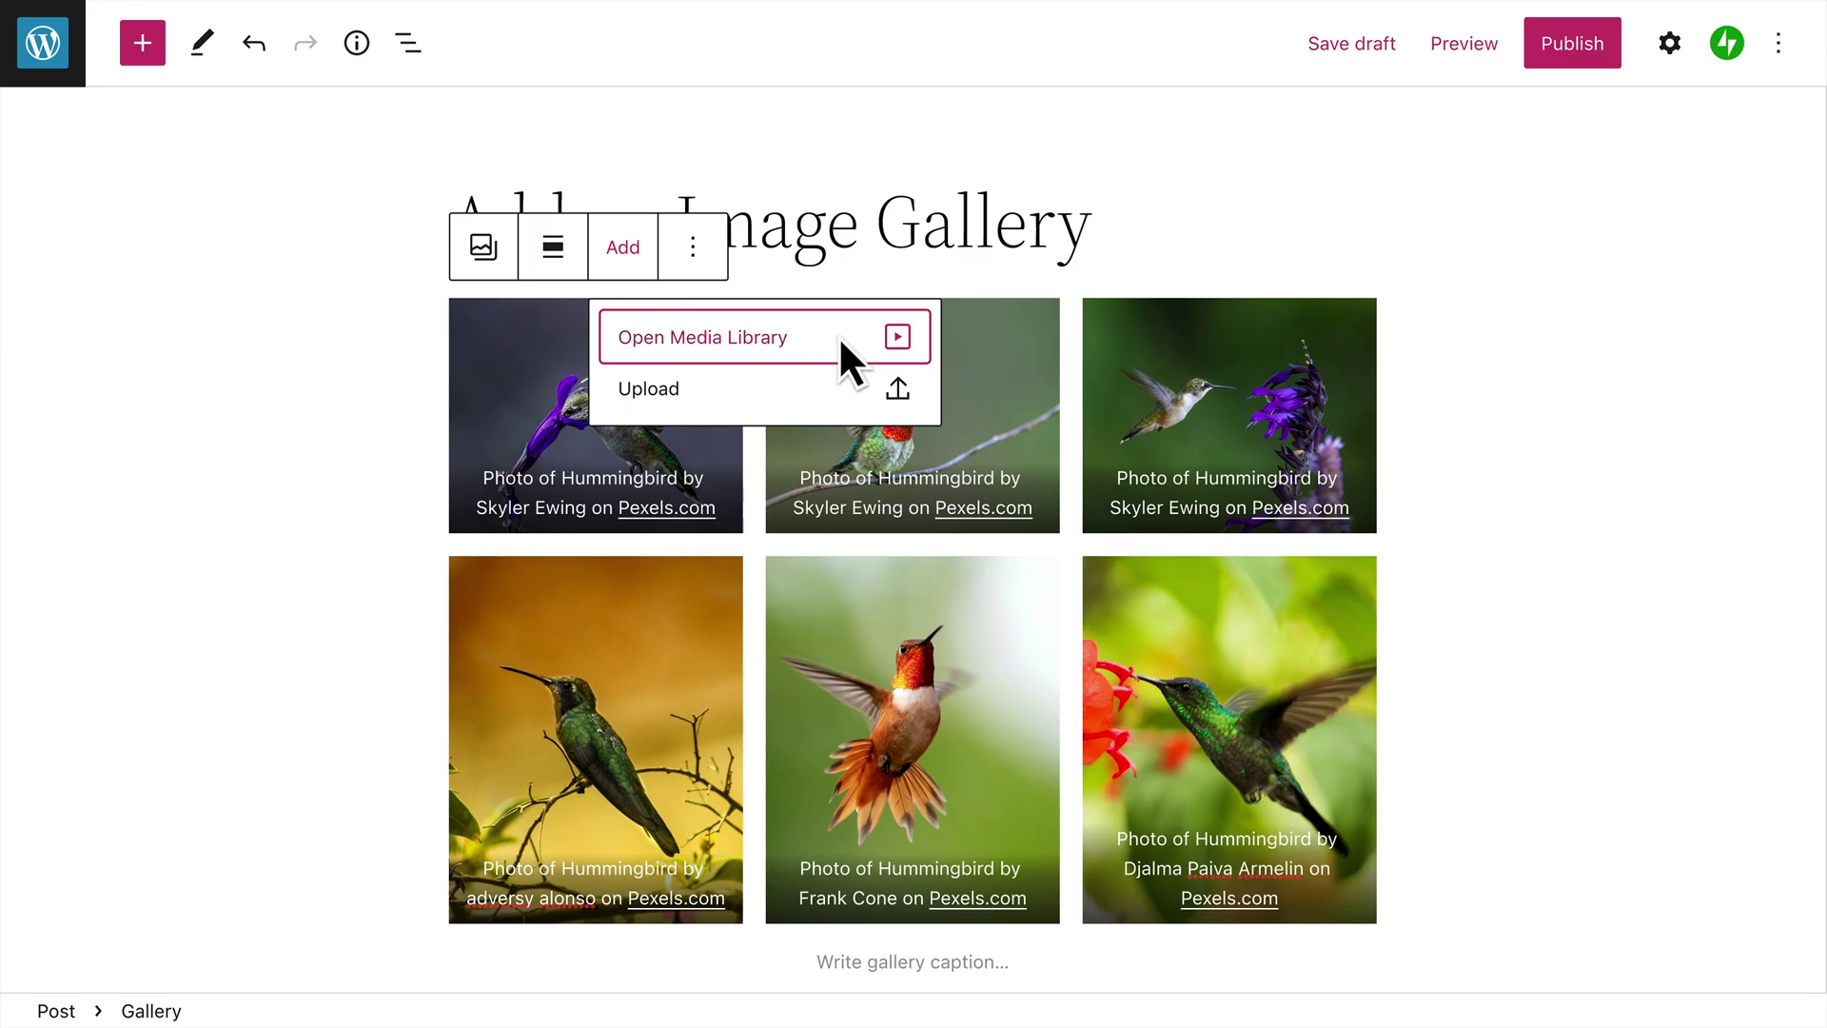
pyautogui.click(705, 266)
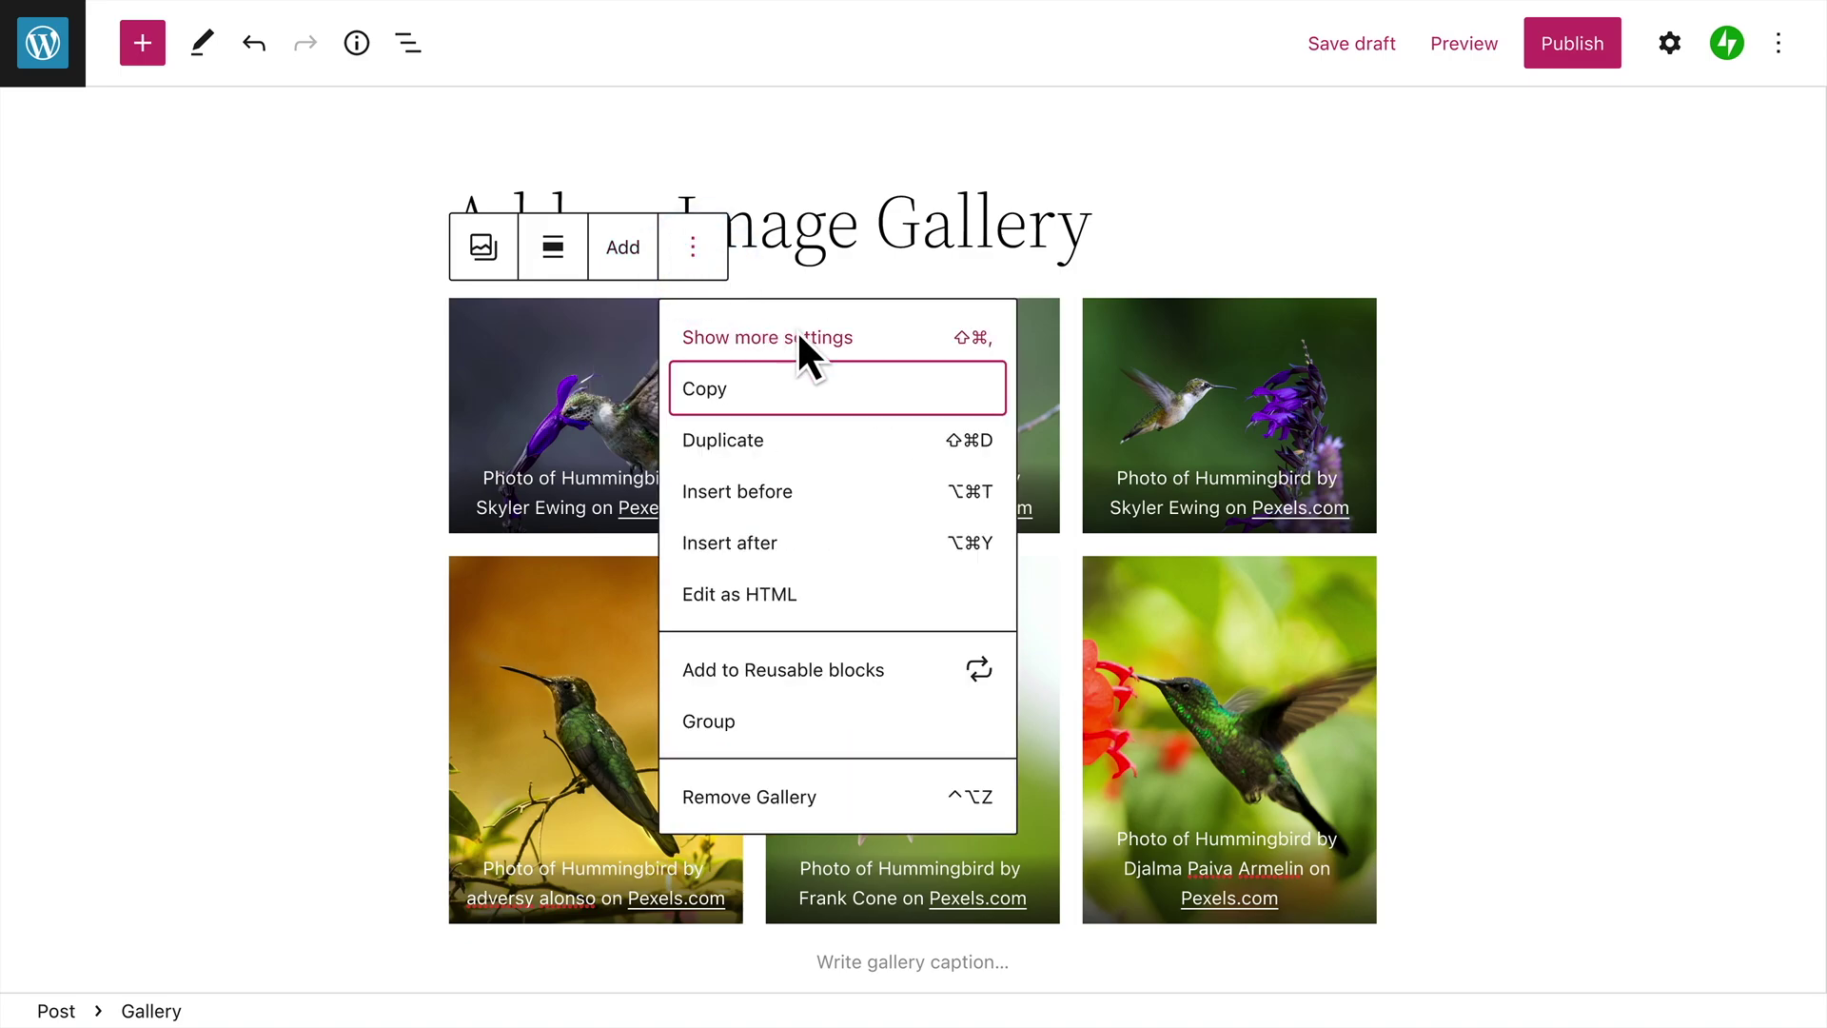
pyautogui.click(877, 336)
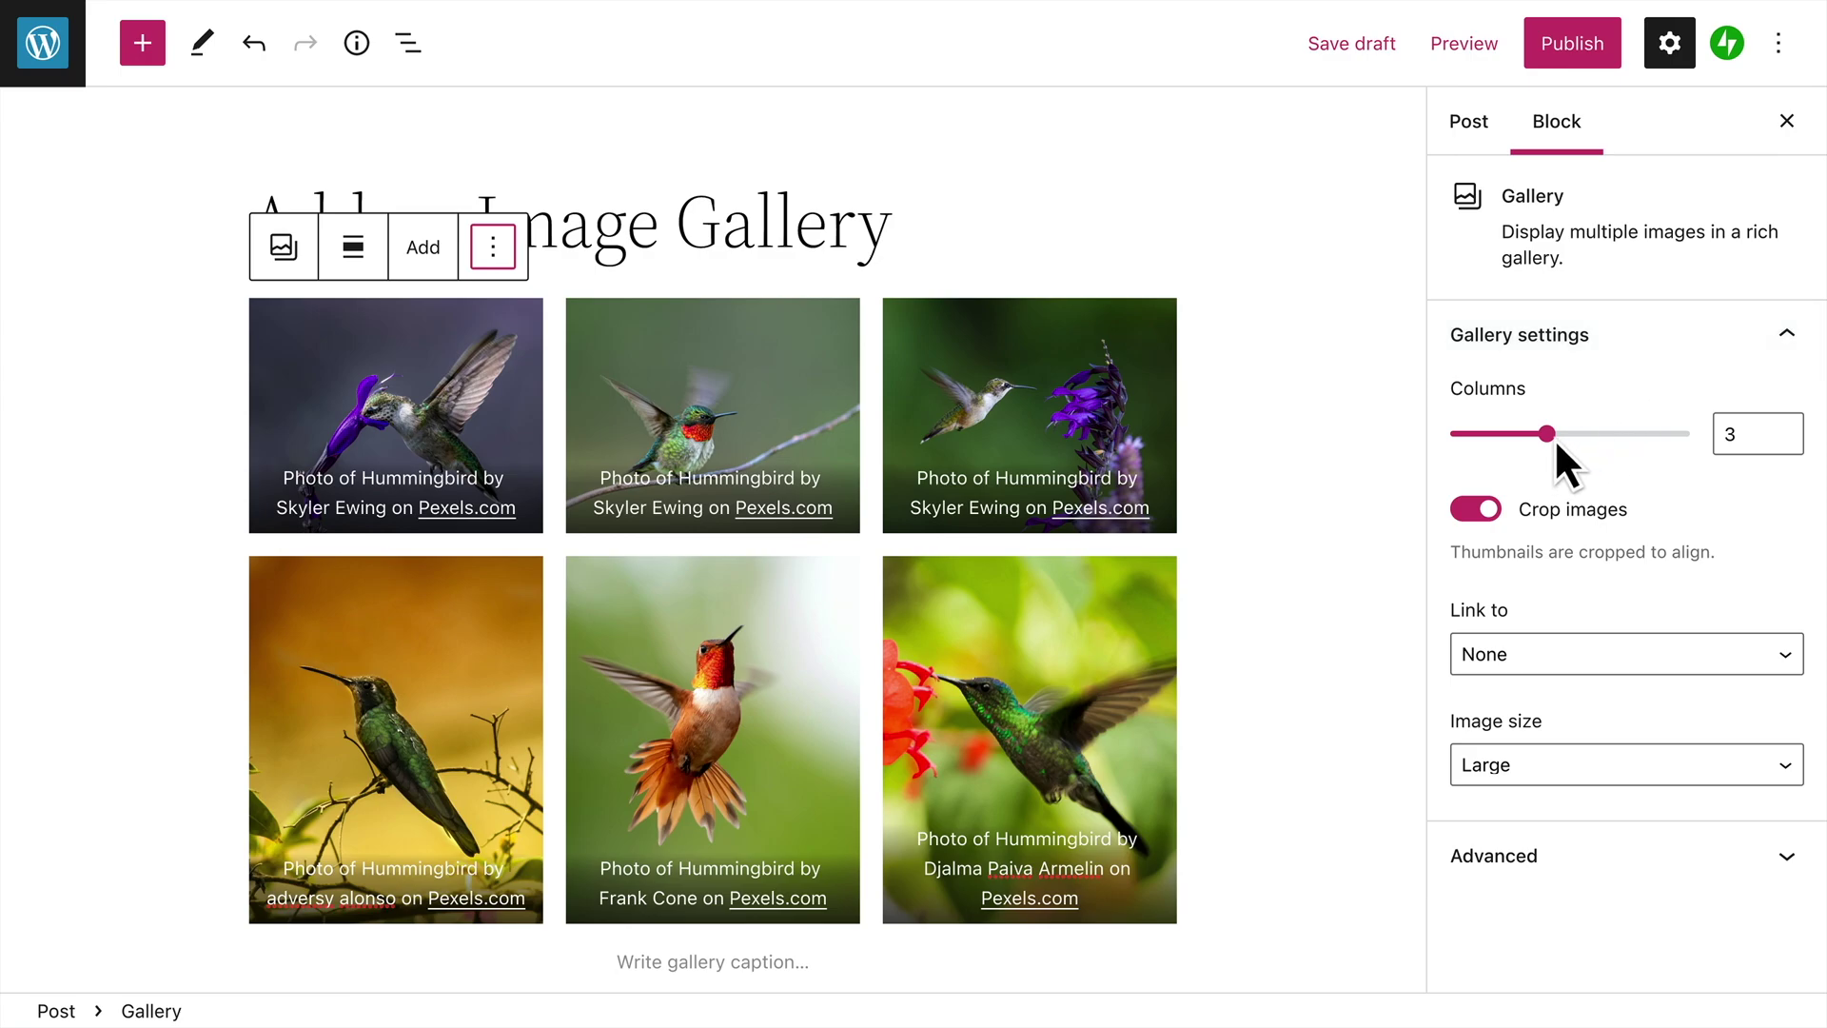
# Keep the gallery at 3 cropped columns and set its image Link to Media File.
pyautogui.moveTo(1556, 445)
pyautogui.mouseDown()
pyautogui.moveTo(1597, 445)
pyautogui.moveTo(1519, 447)
pyautogui.moveTo(1546, 447)
pyautogui.mouseUp()
pyautogui.click(1480, 511)
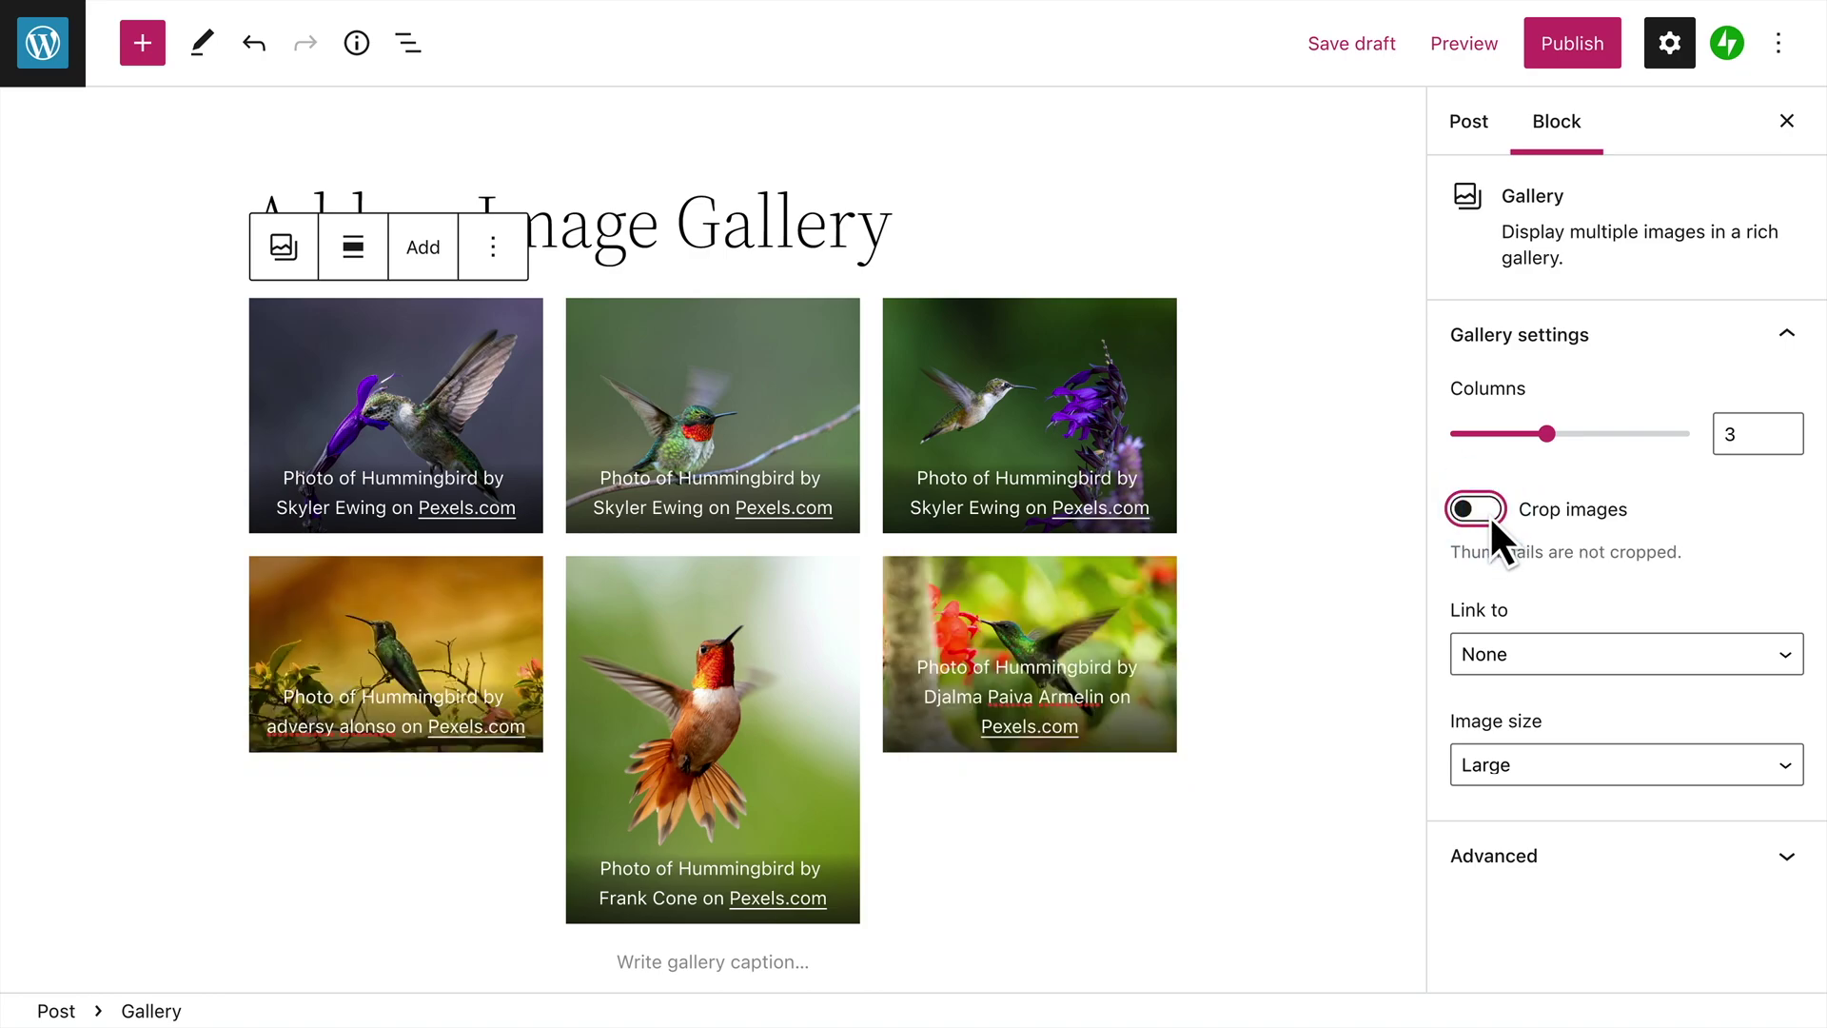
pyautogui.click(1485, 512)
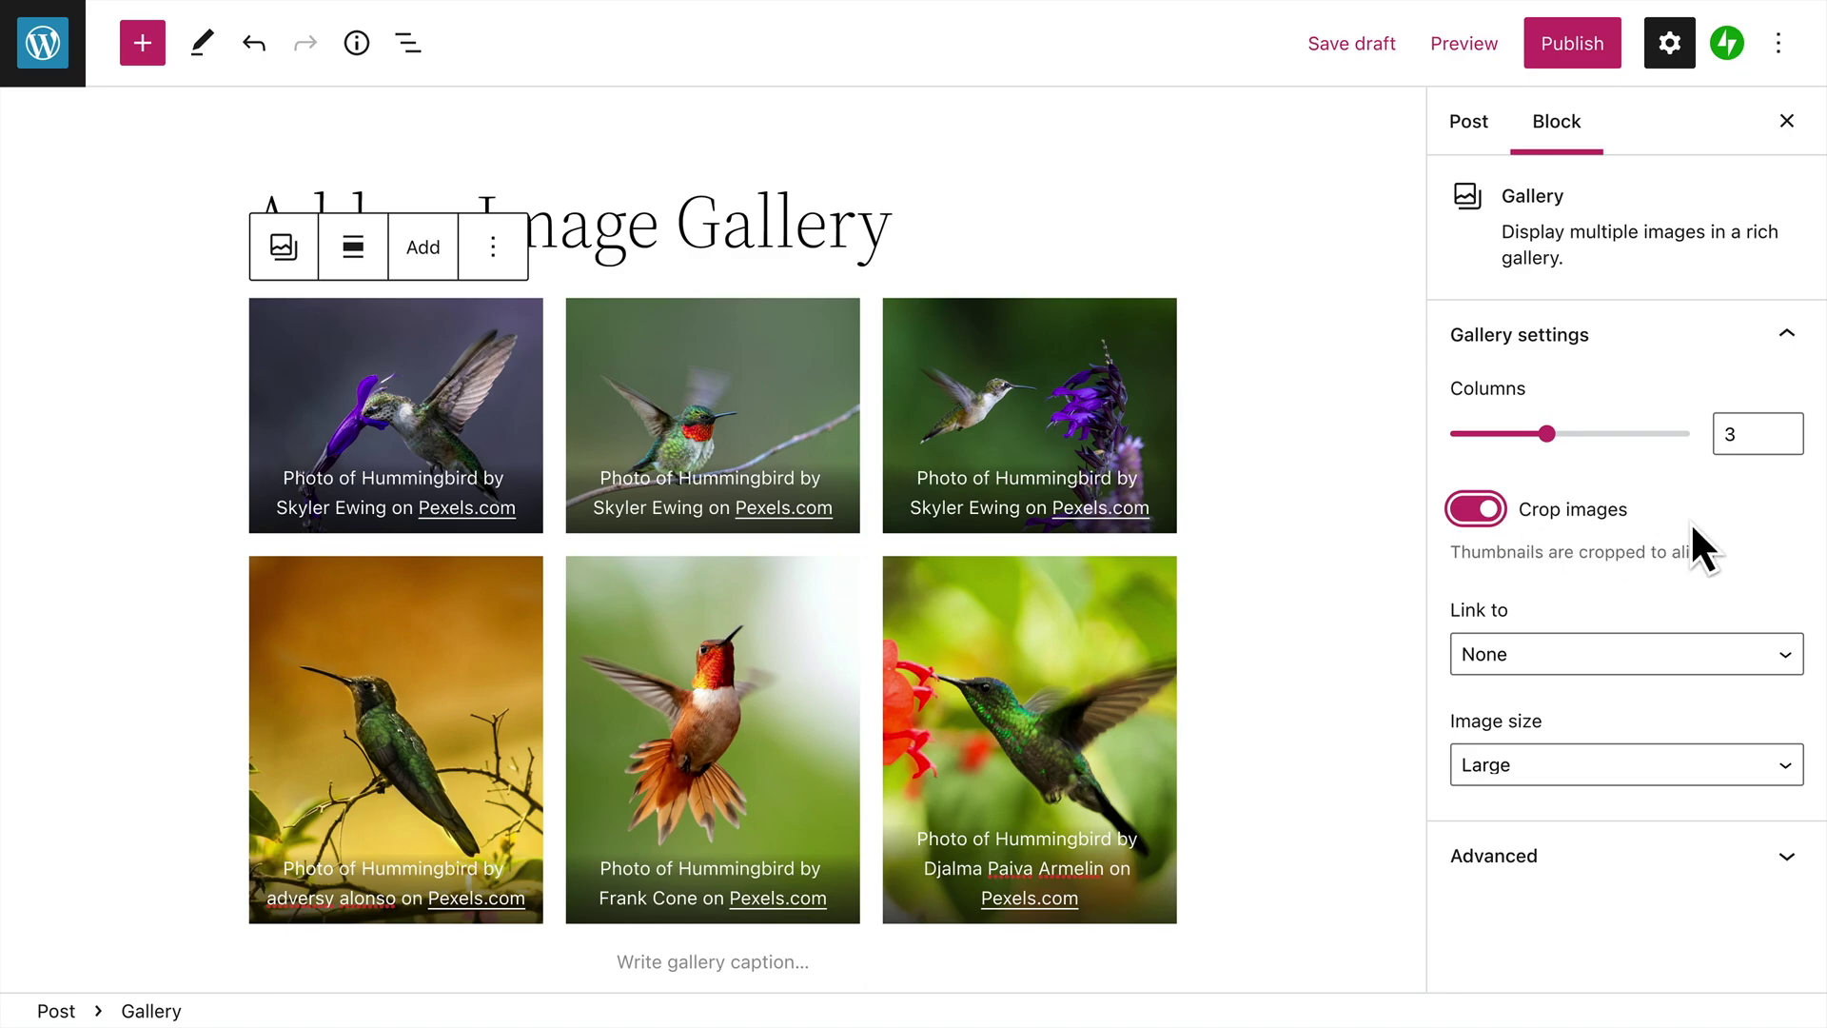
pyautogui.click(1605, 659)
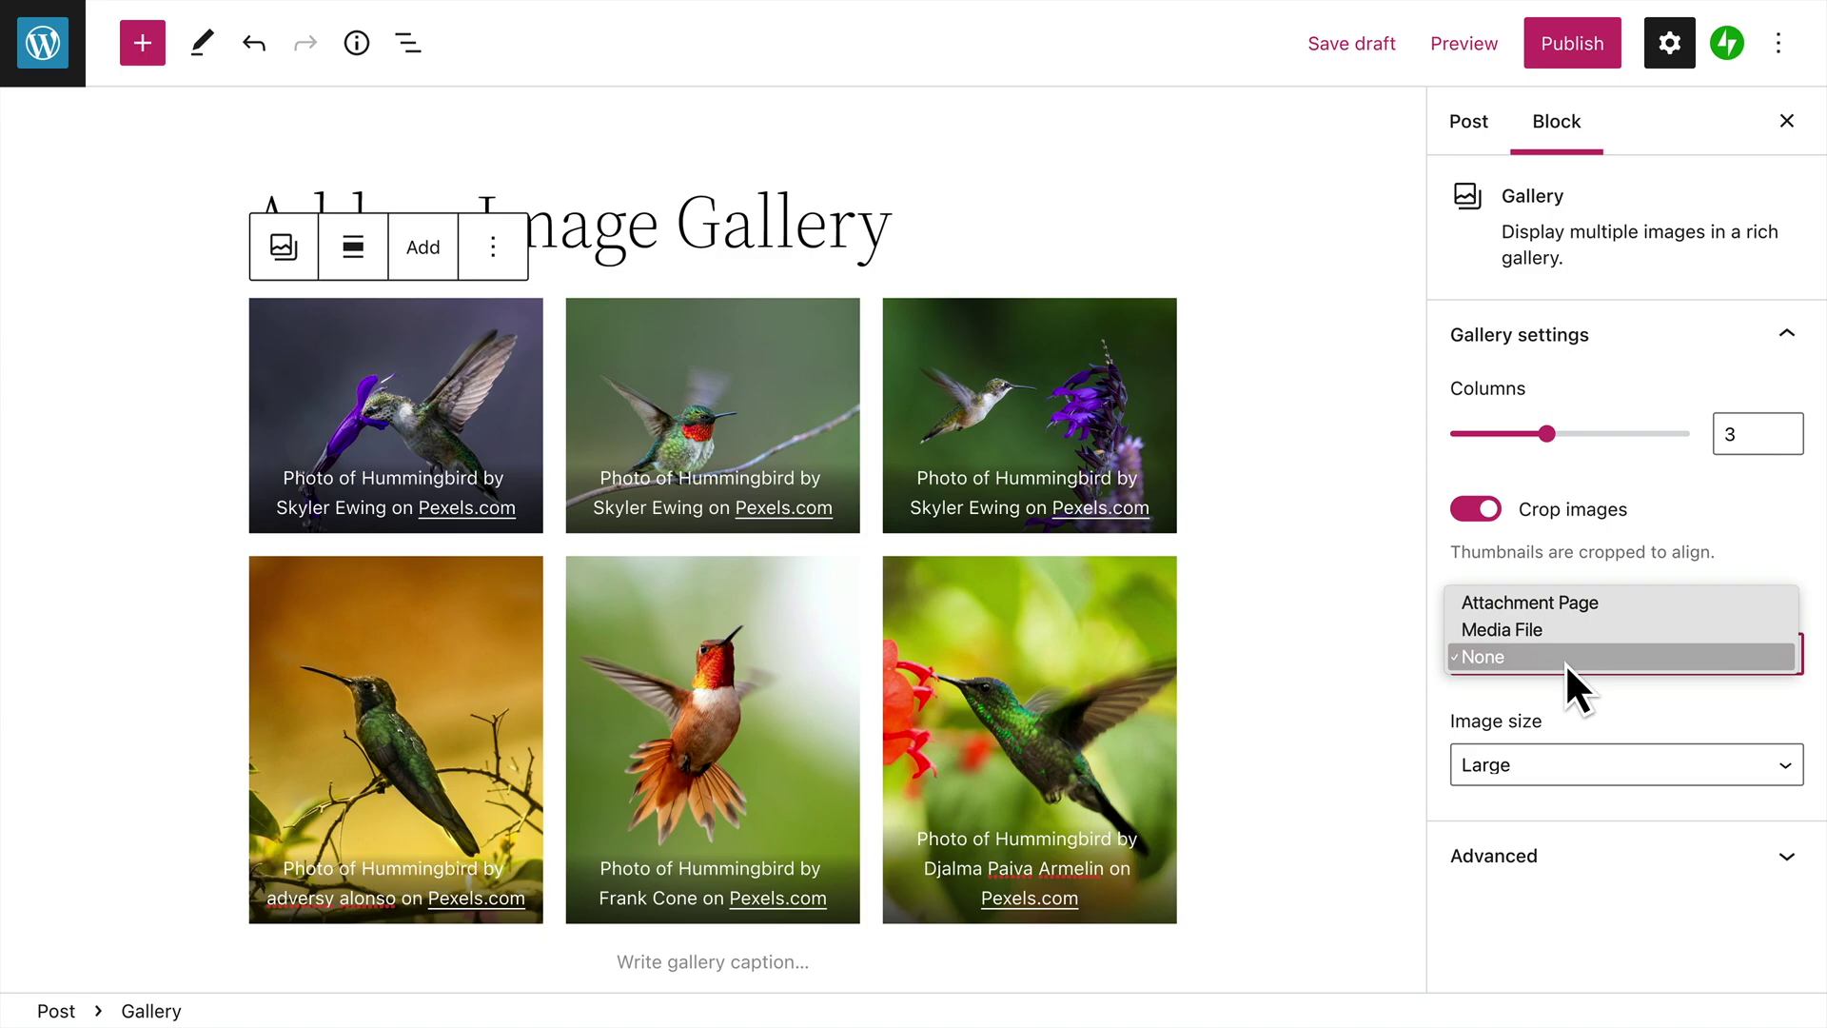
pyautogui.click(1575, 632)
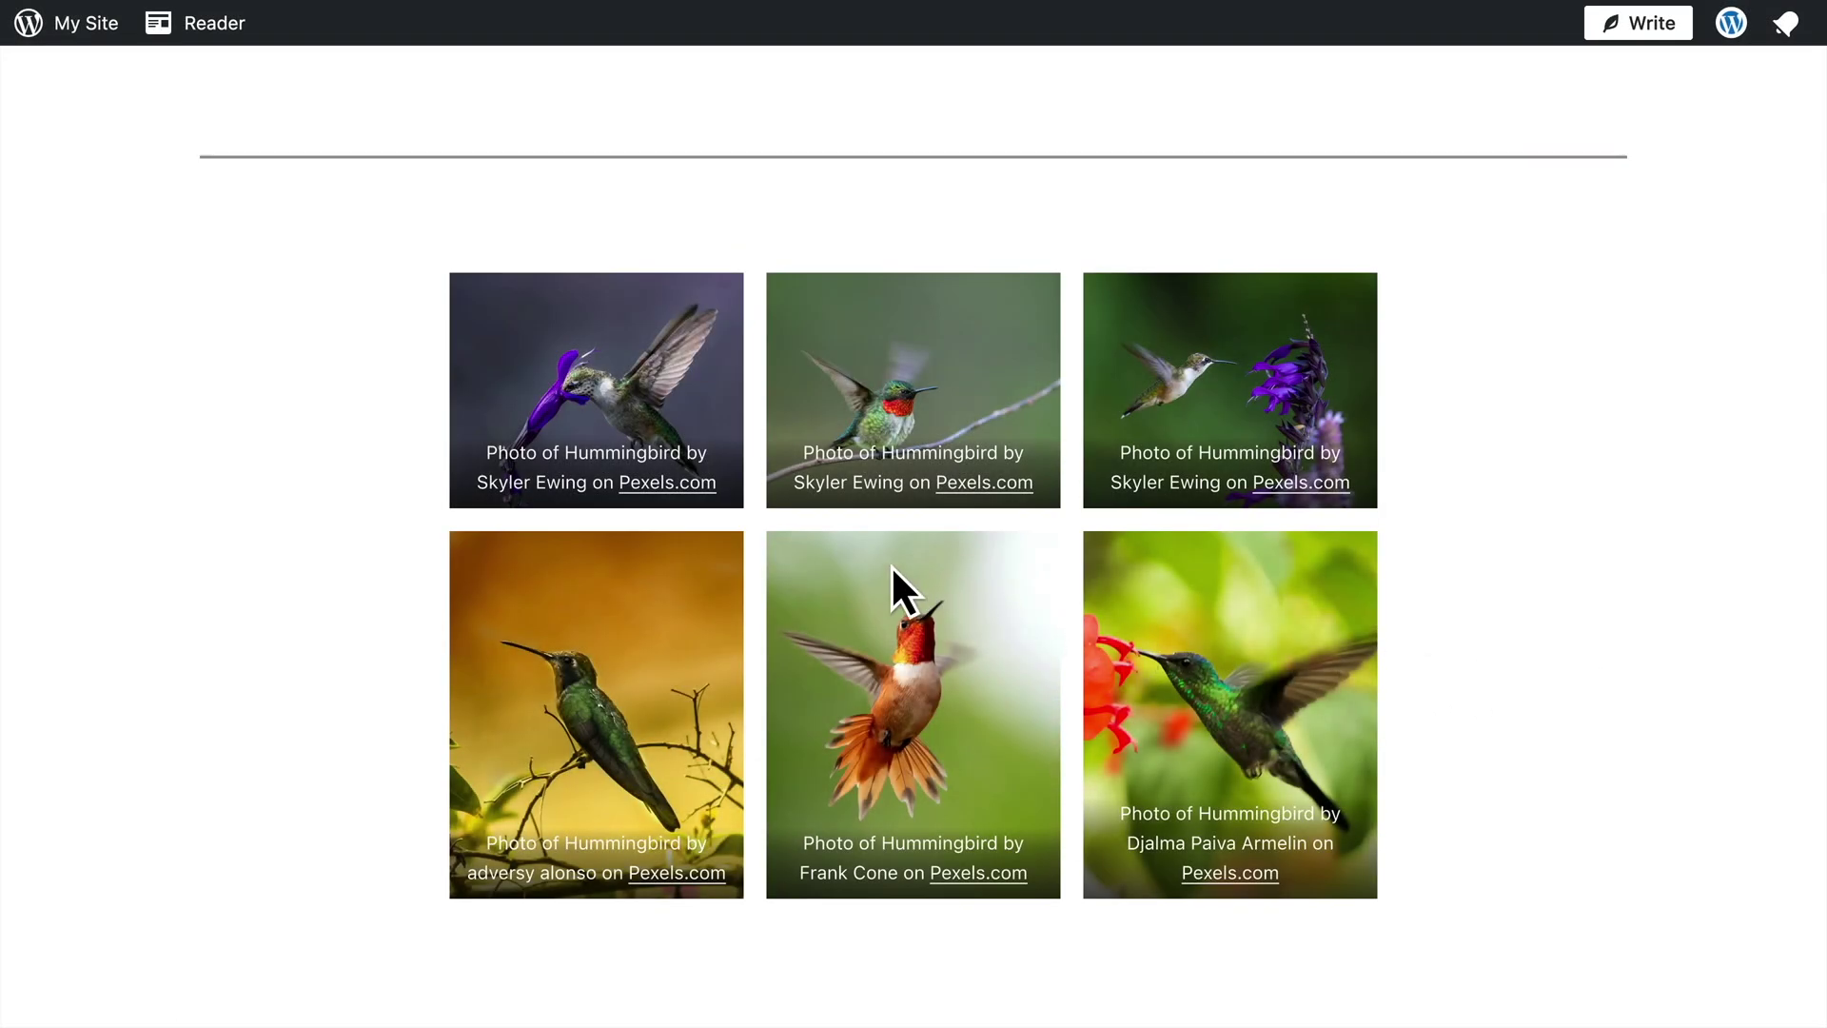
# Browse the published post's photos full-screen, stepping through them and viewing details and comments.
pyautogui.click(651, 403)
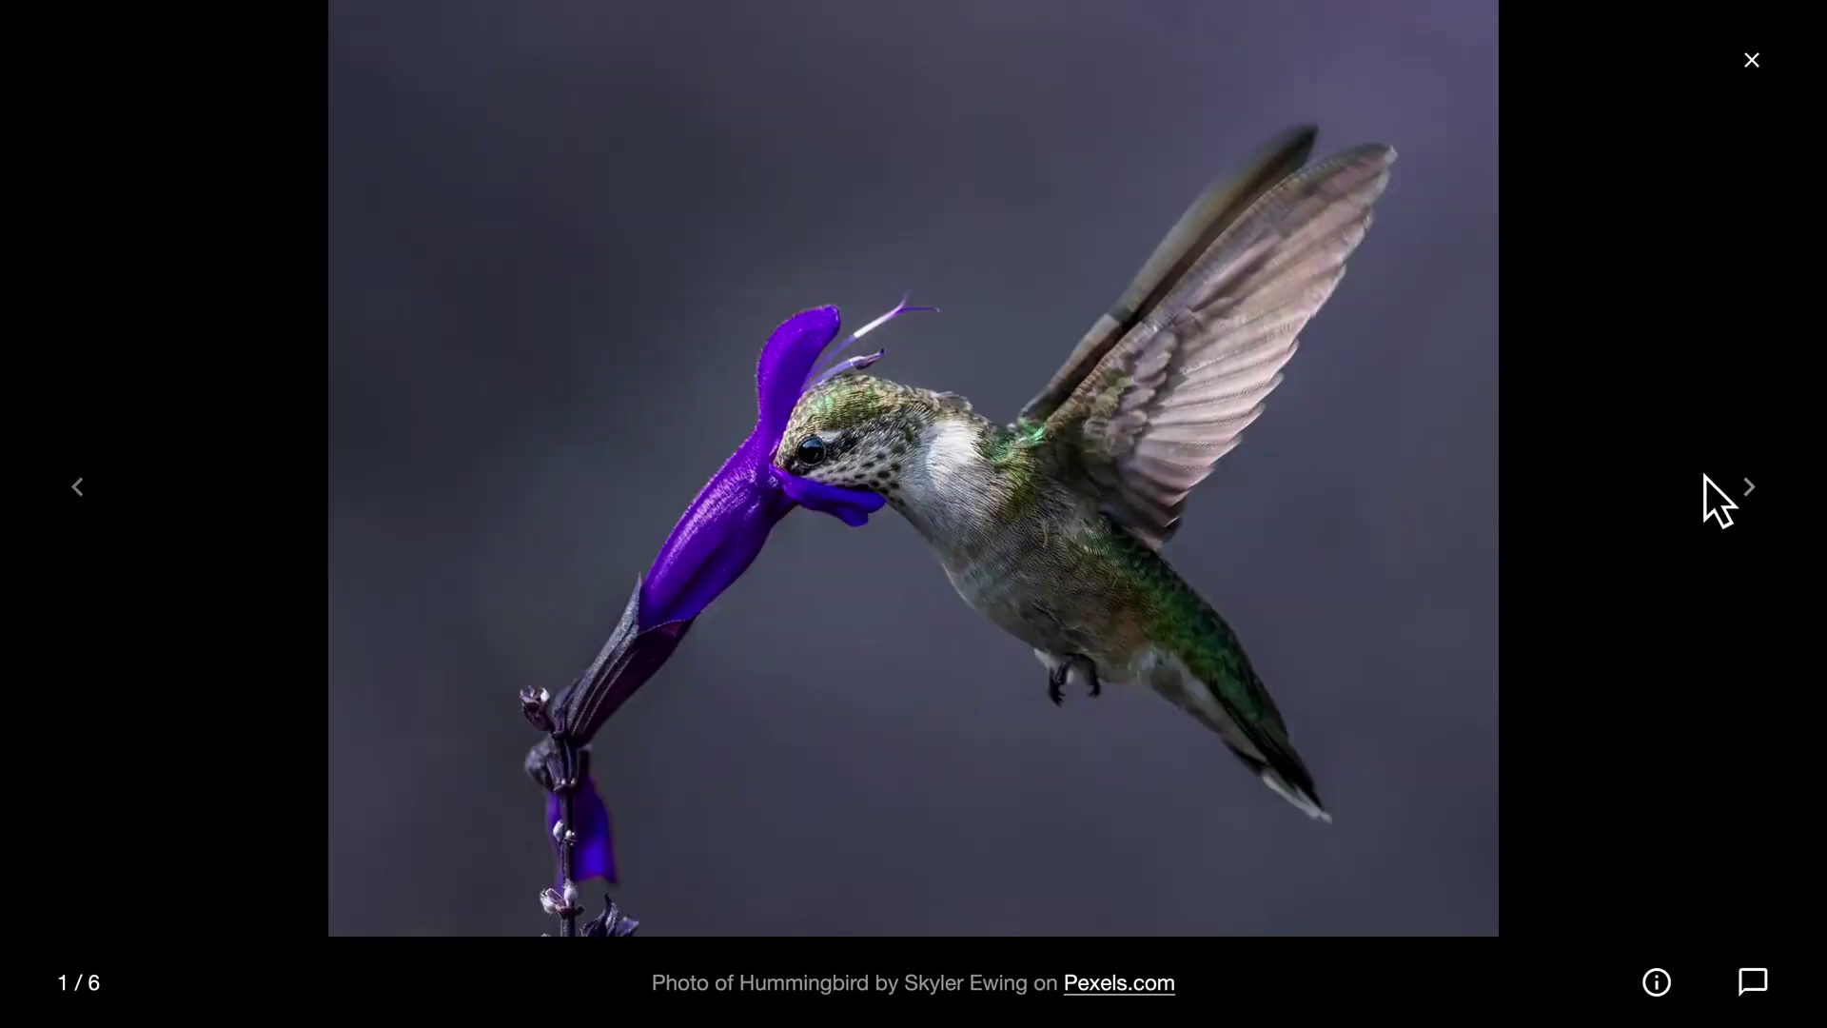
pyautogui.click(1751, 491)
pyautogui.click(1750, 491)
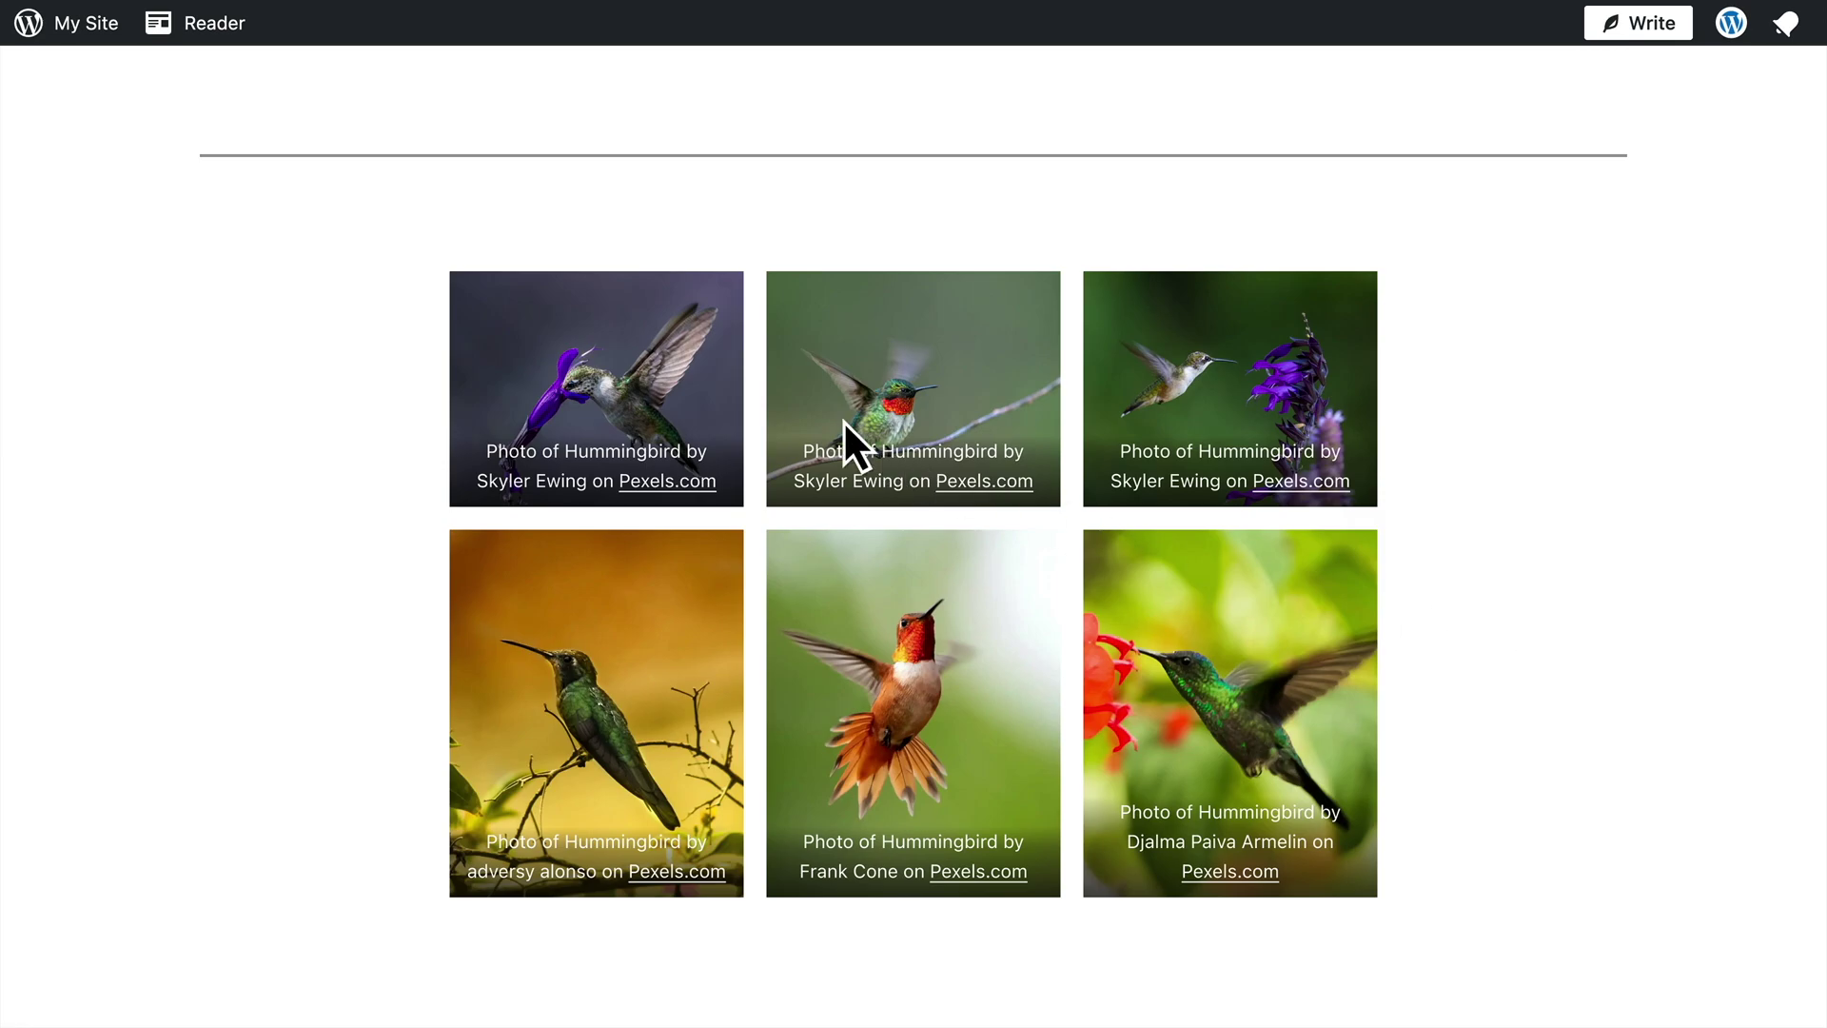
pyautogui.click(680, 352)
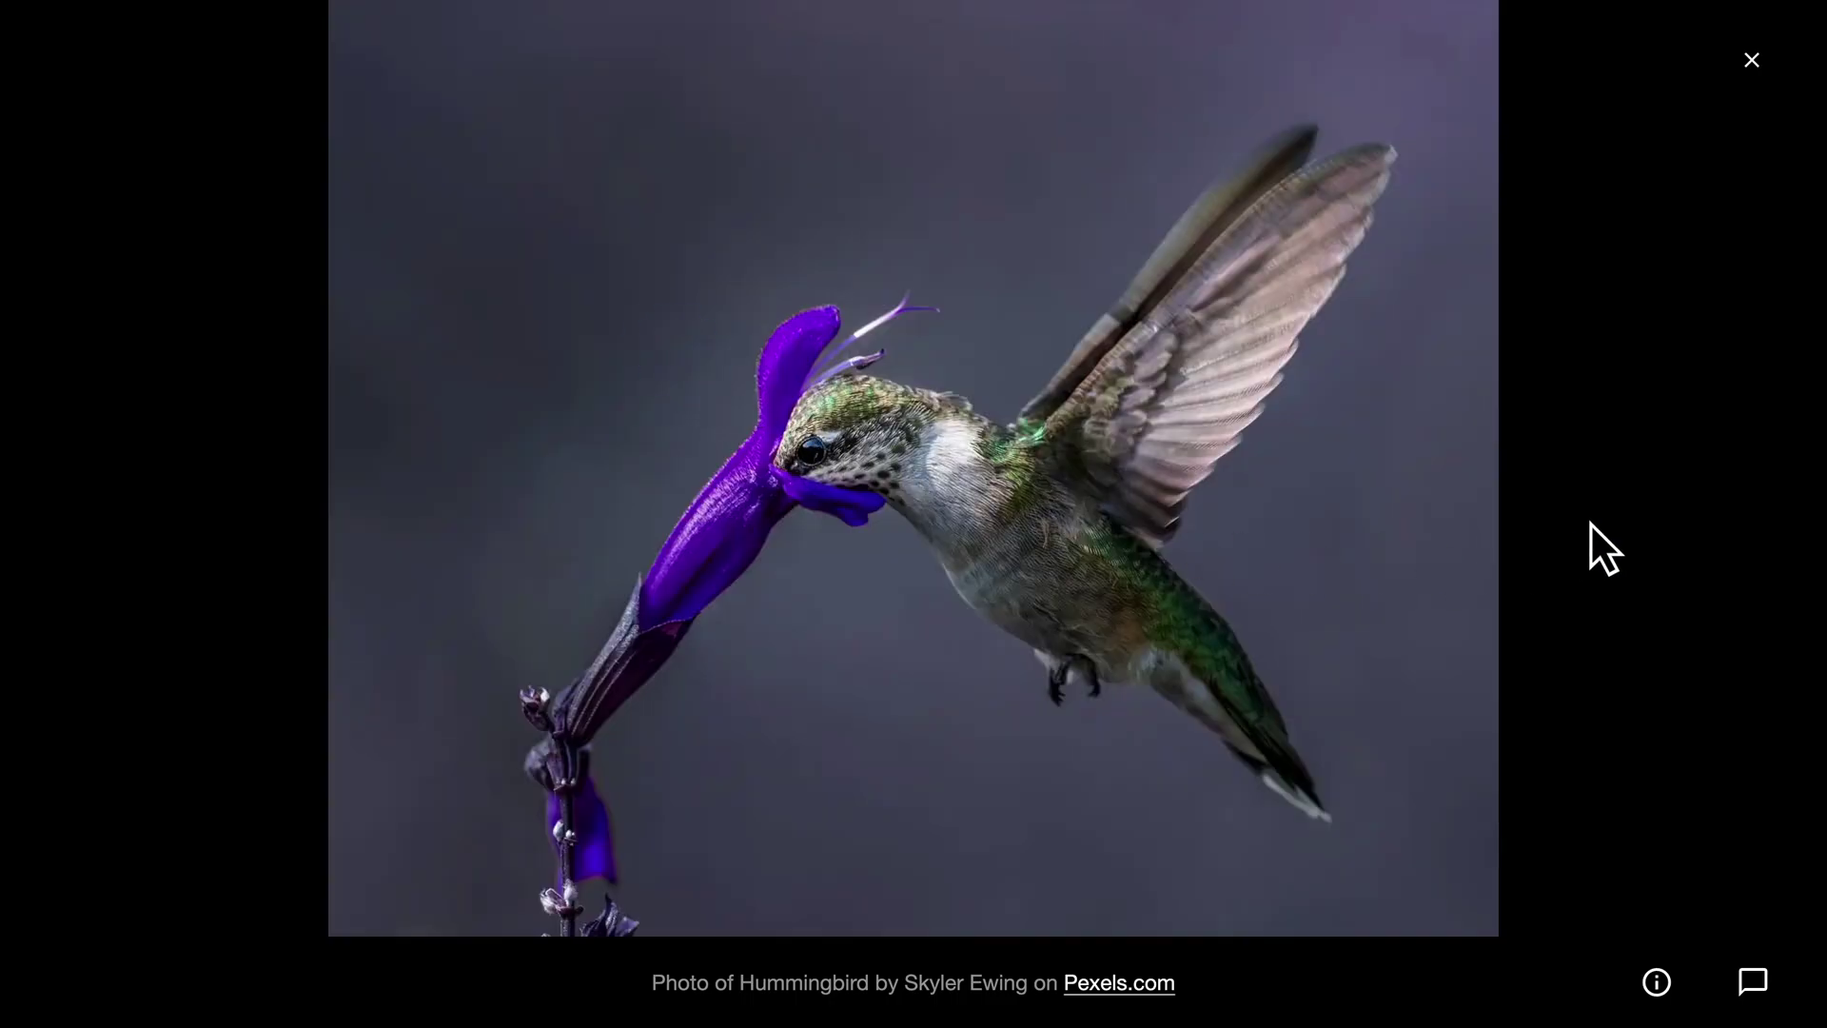
pyautogui.click(1656, 982)
pyautogui.click(1757, 630)
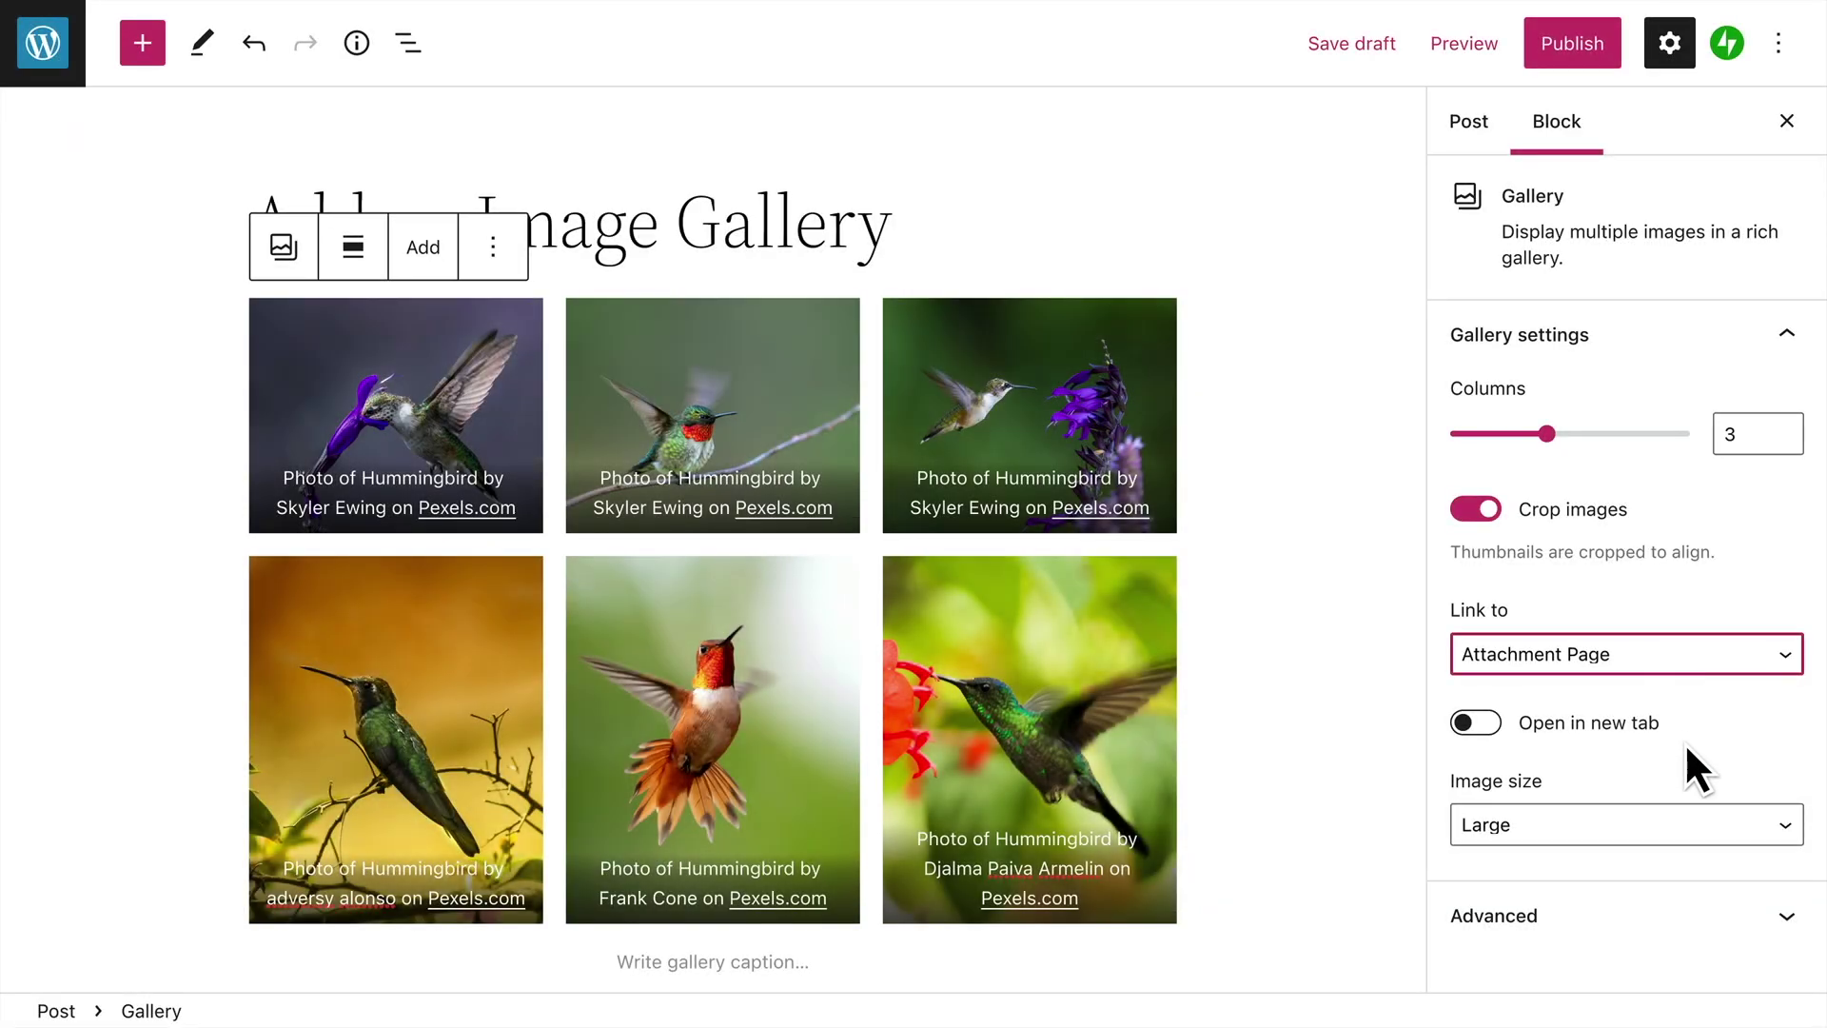
# Keep the gallery image size at Large and select the first hummingbird image.
pyautogui.click(1650, 830)
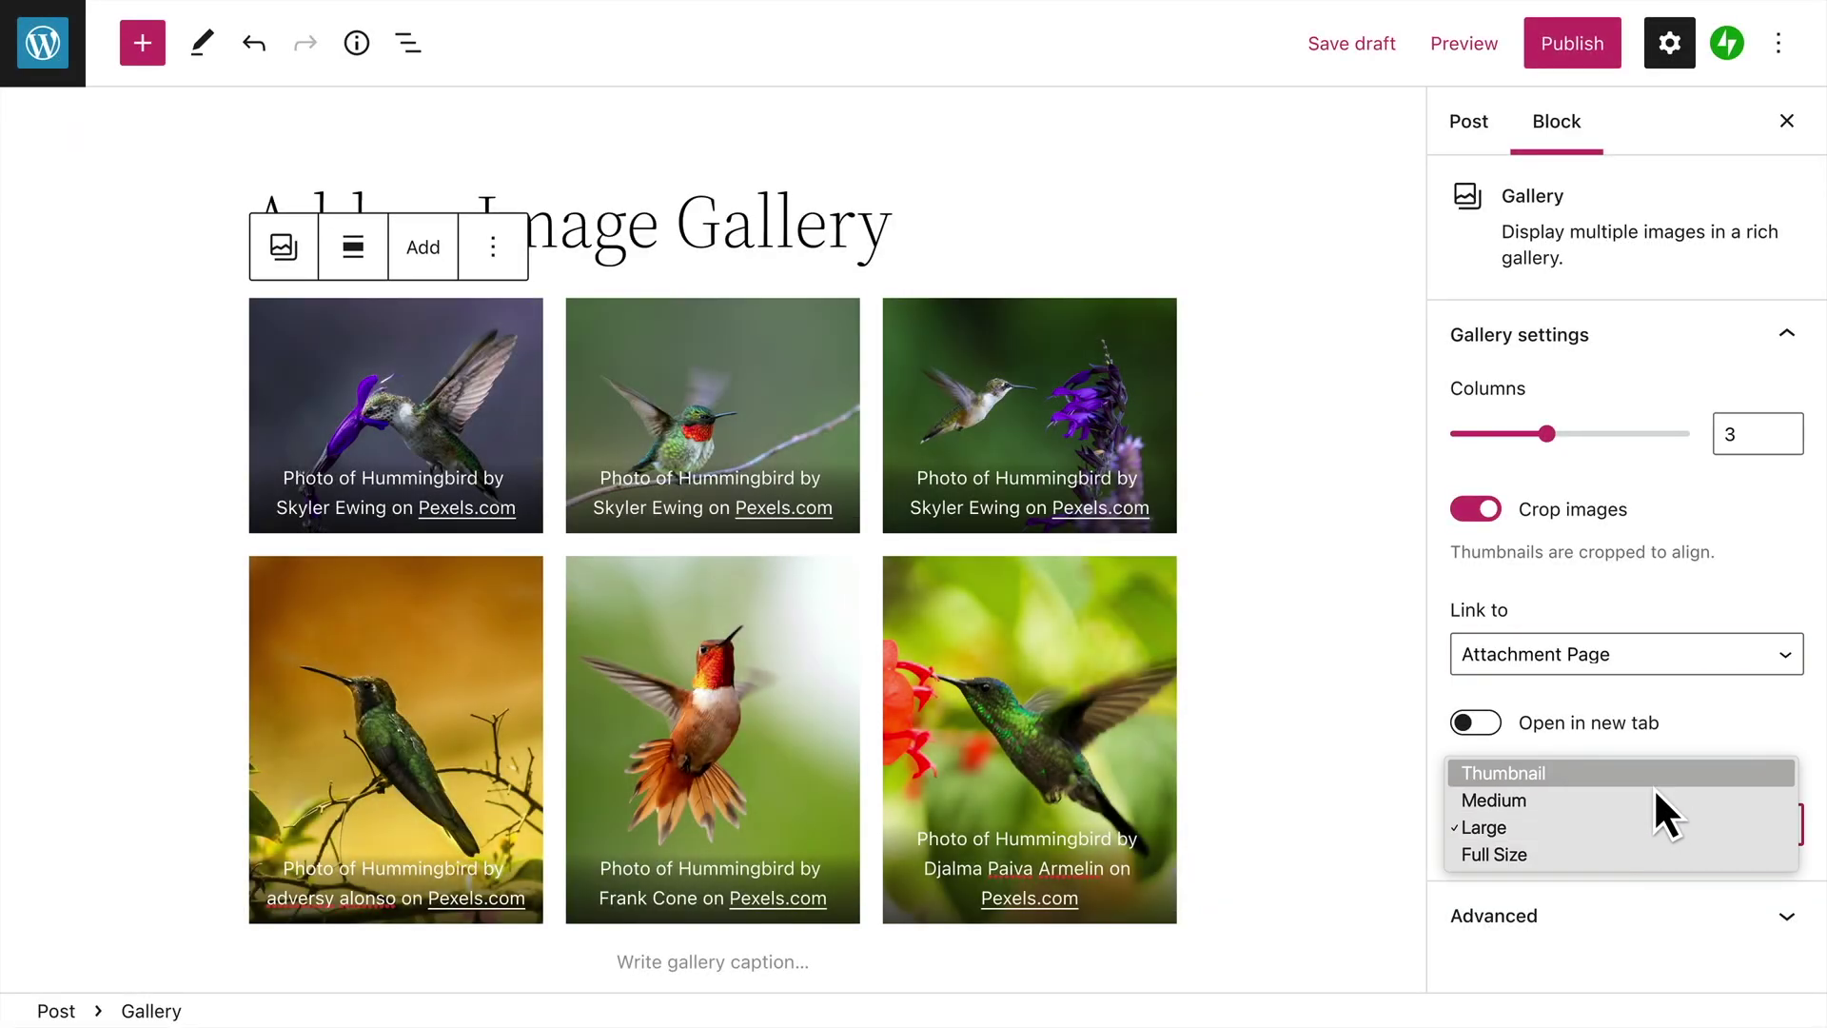
pyautogui.click(1648, 825)
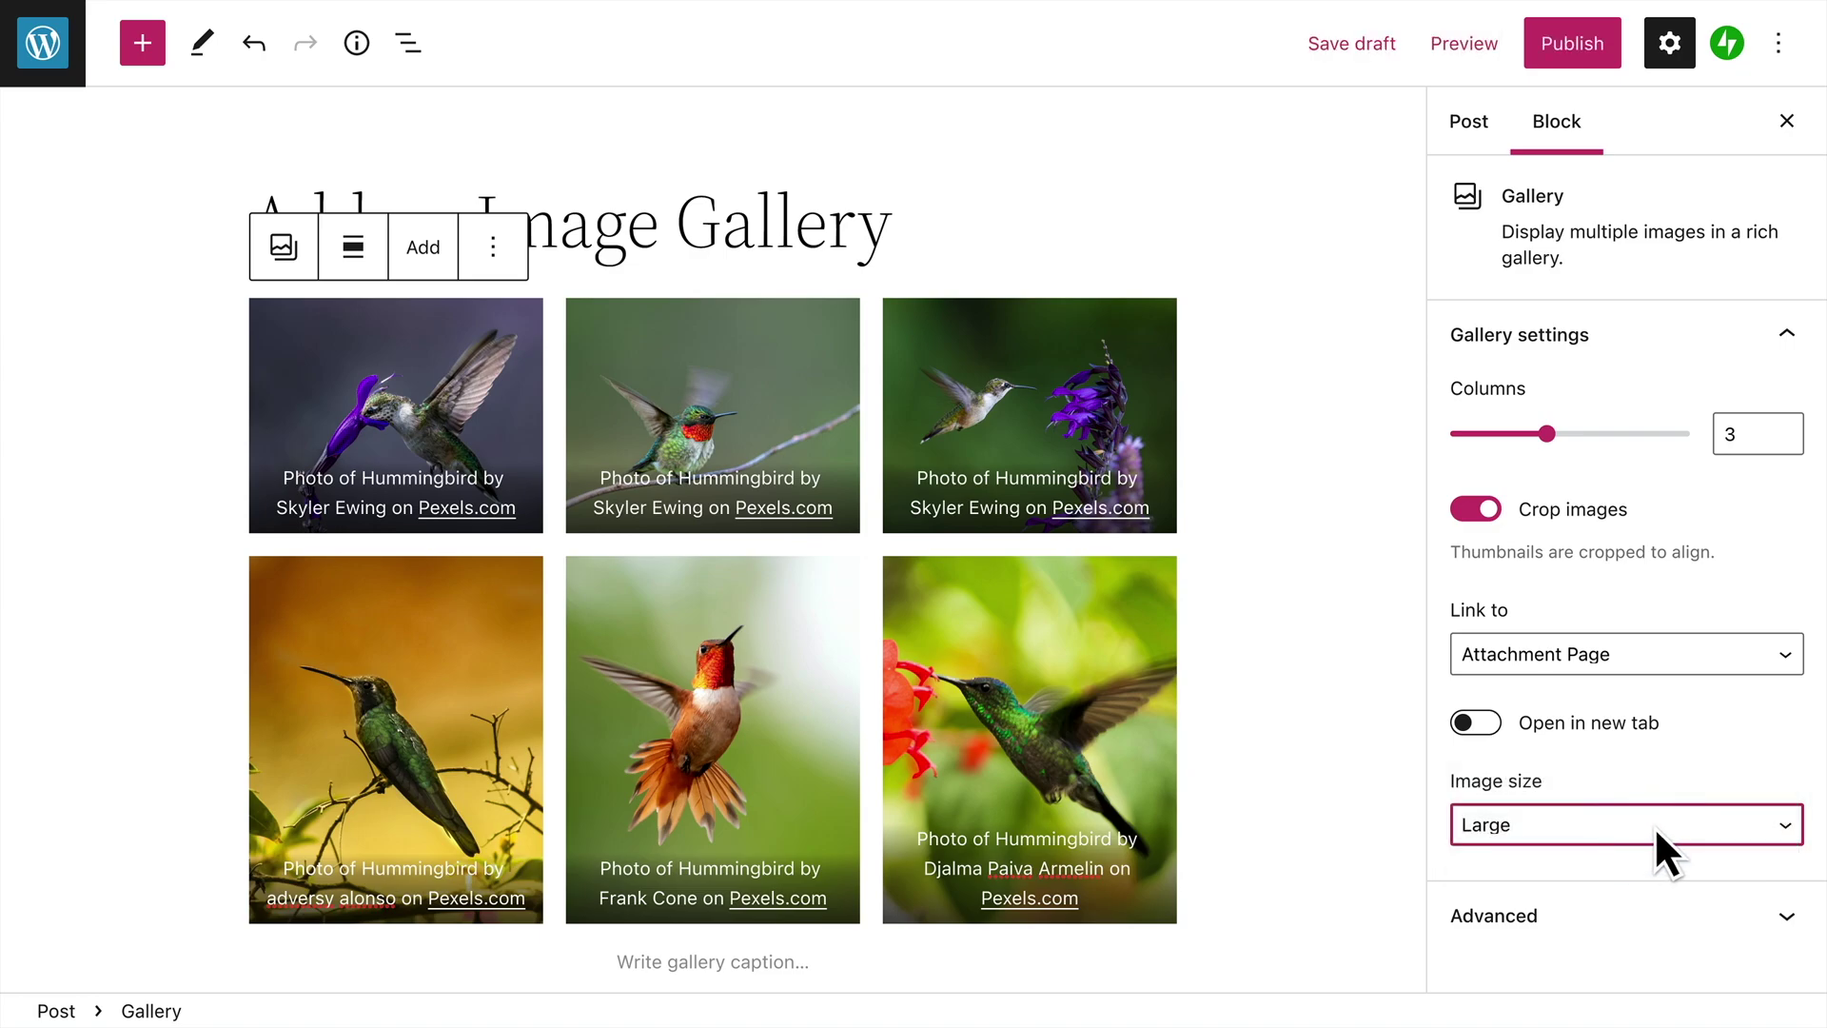
pyautogui.click(470, 379)
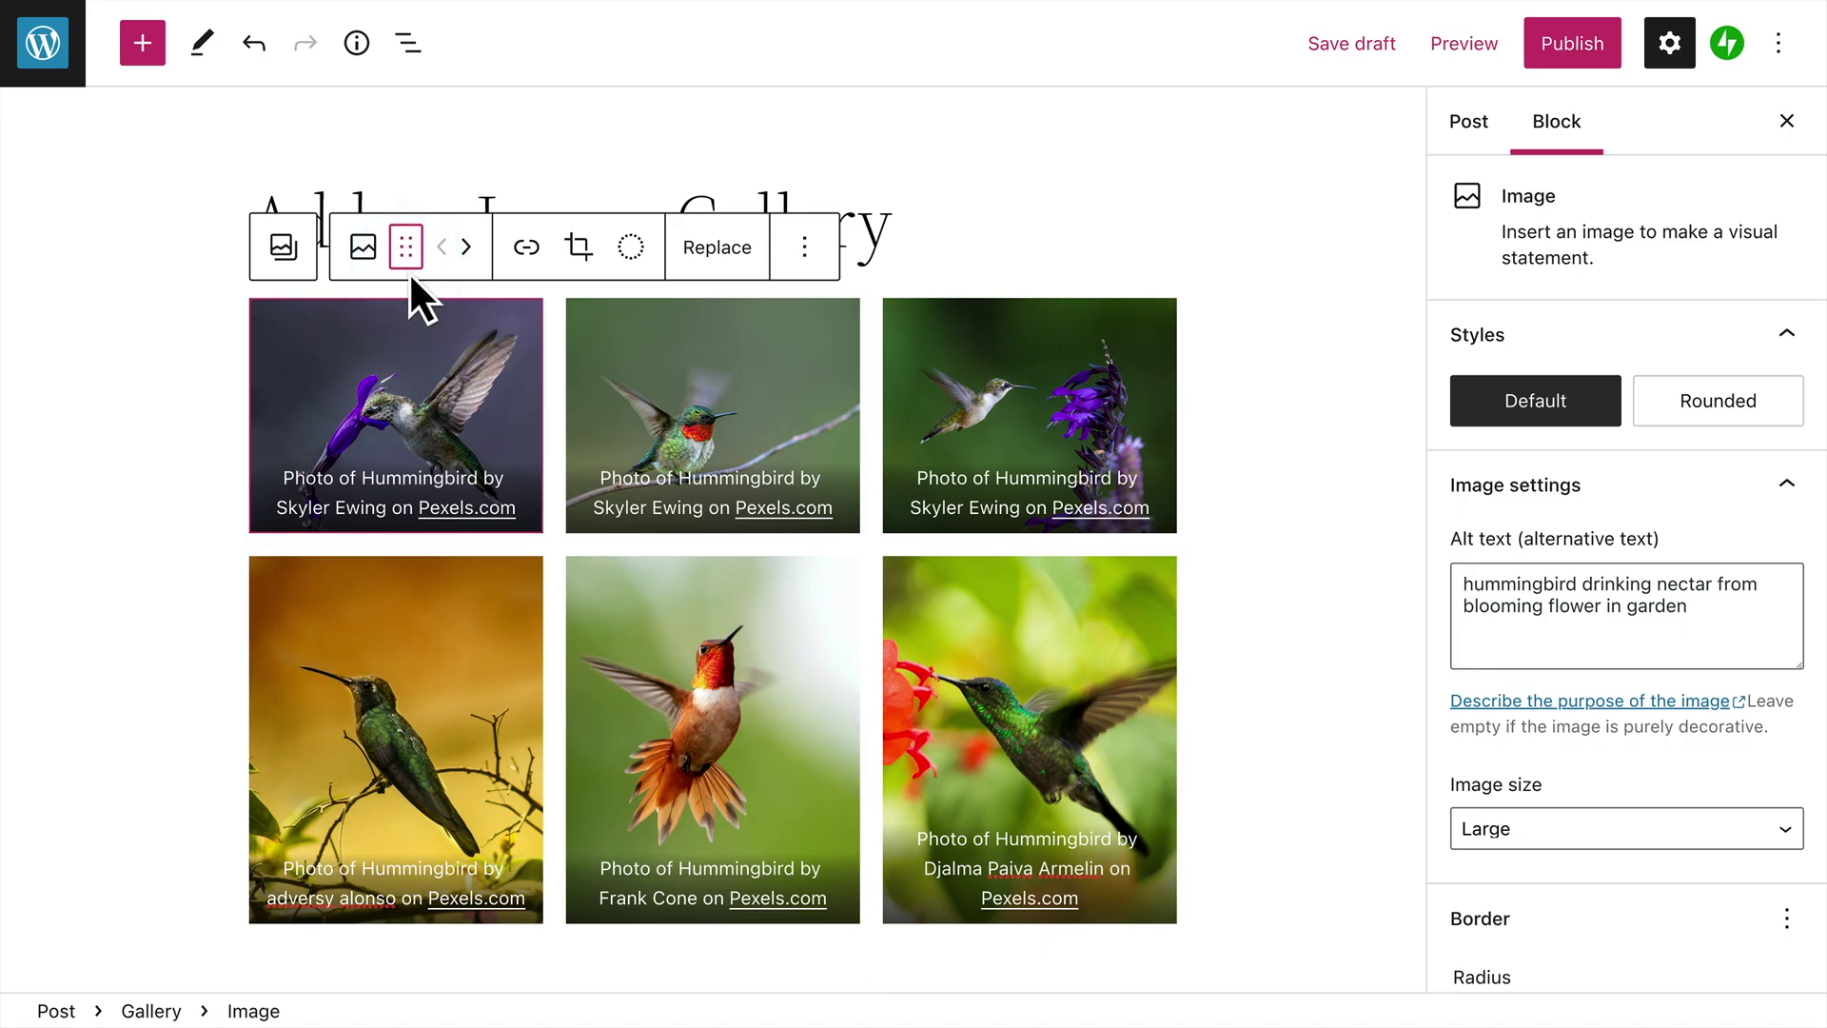
# Move the image one place right, link it to its Attachment Page, and start cropping.
pyautogui.click(472, 264)
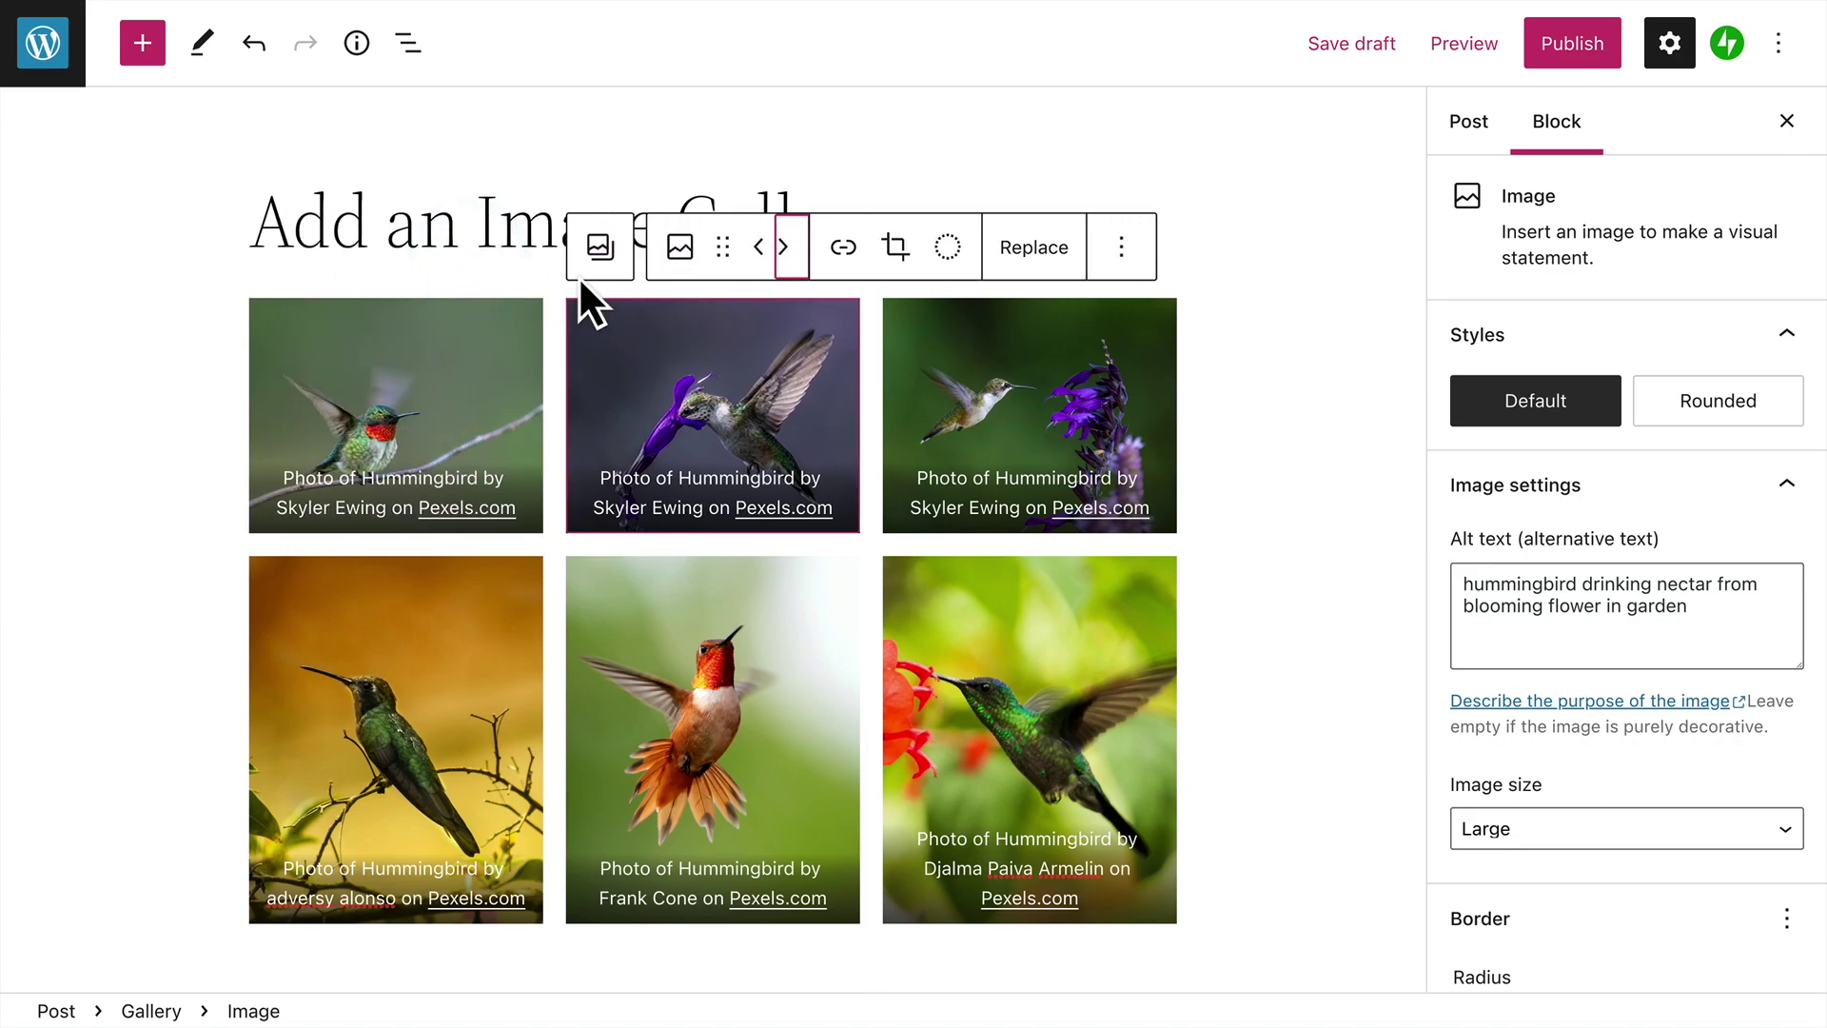
pyautogui.click(854, 267)
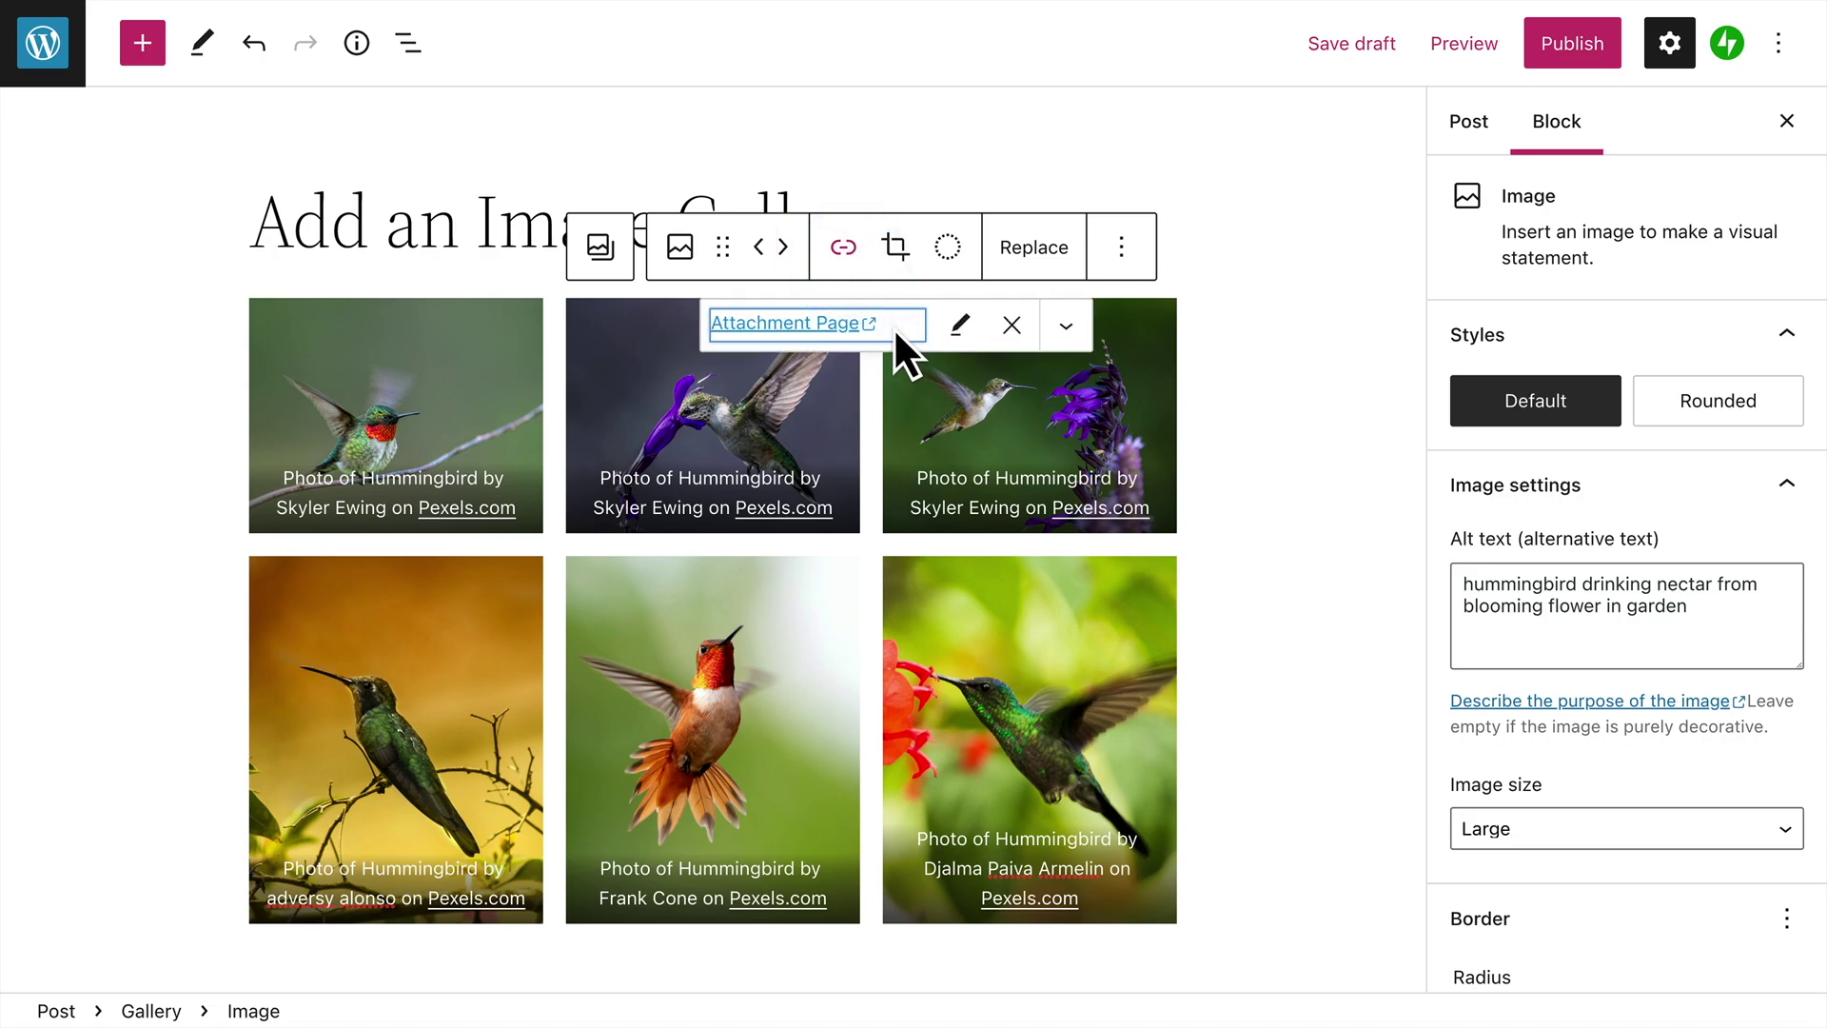
pyautogui.click(959, 325)
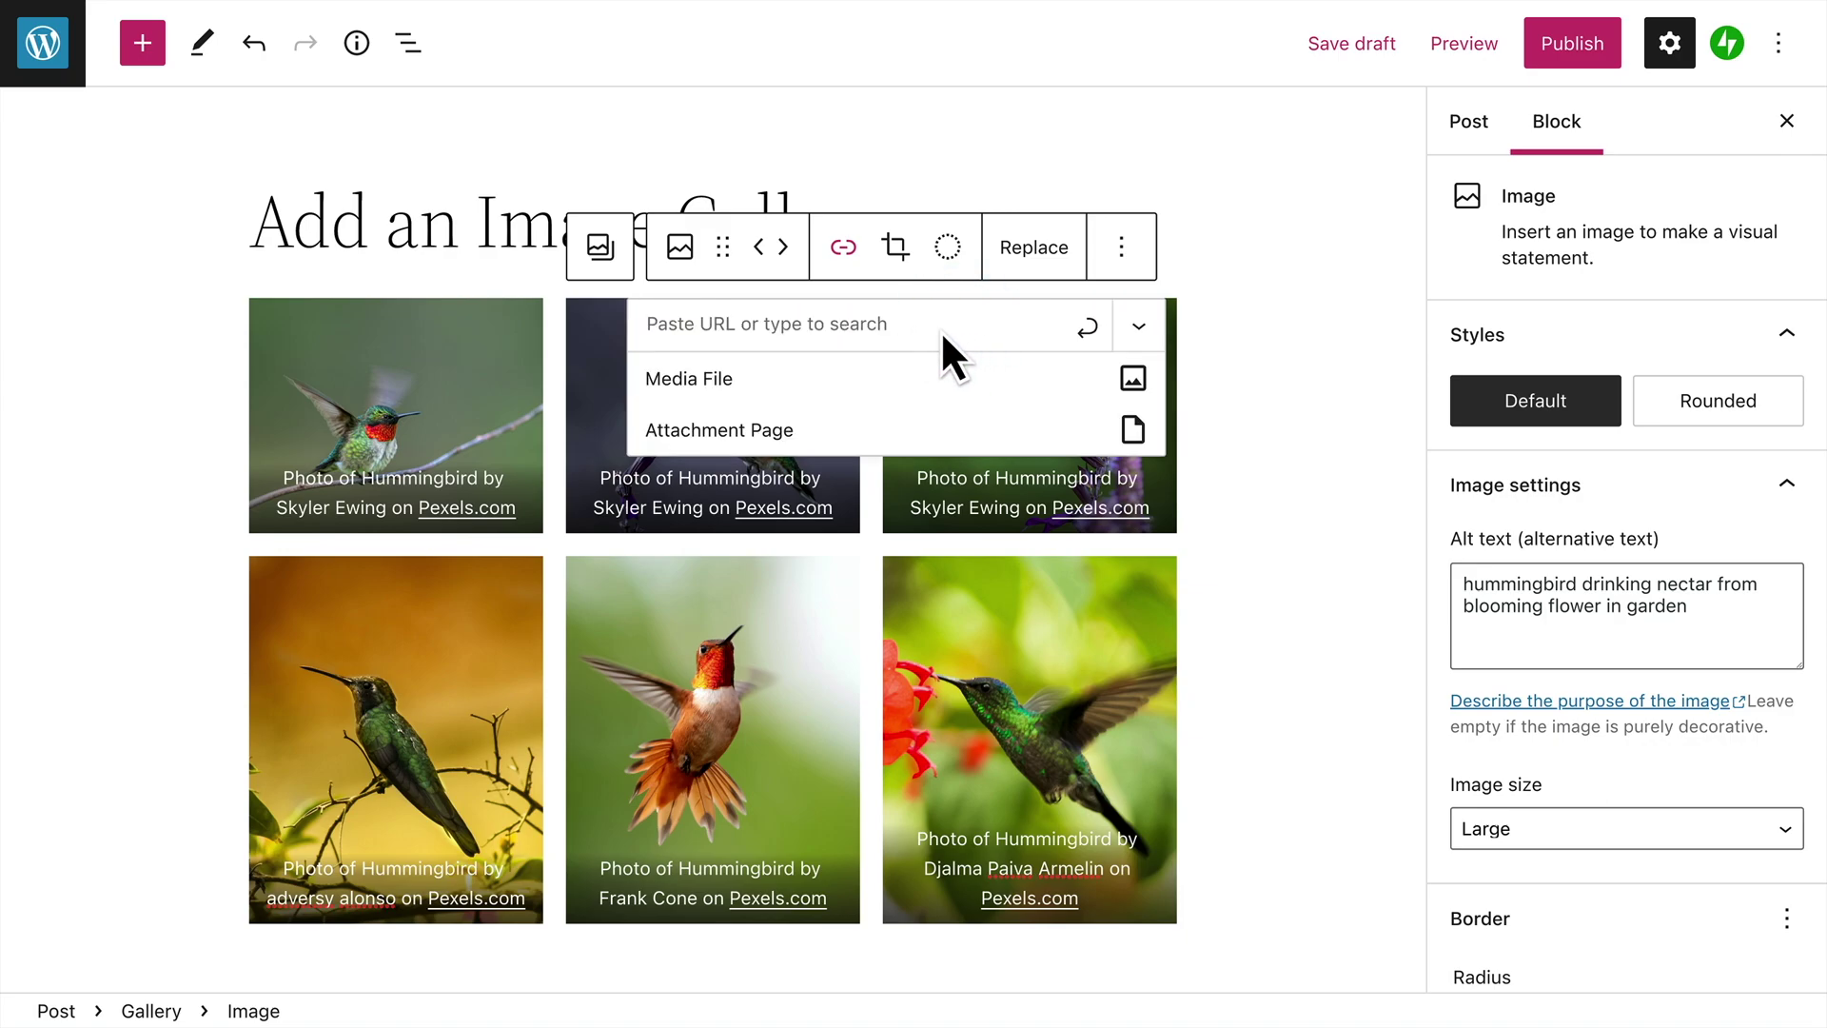
pyautogui.click(940, 329)
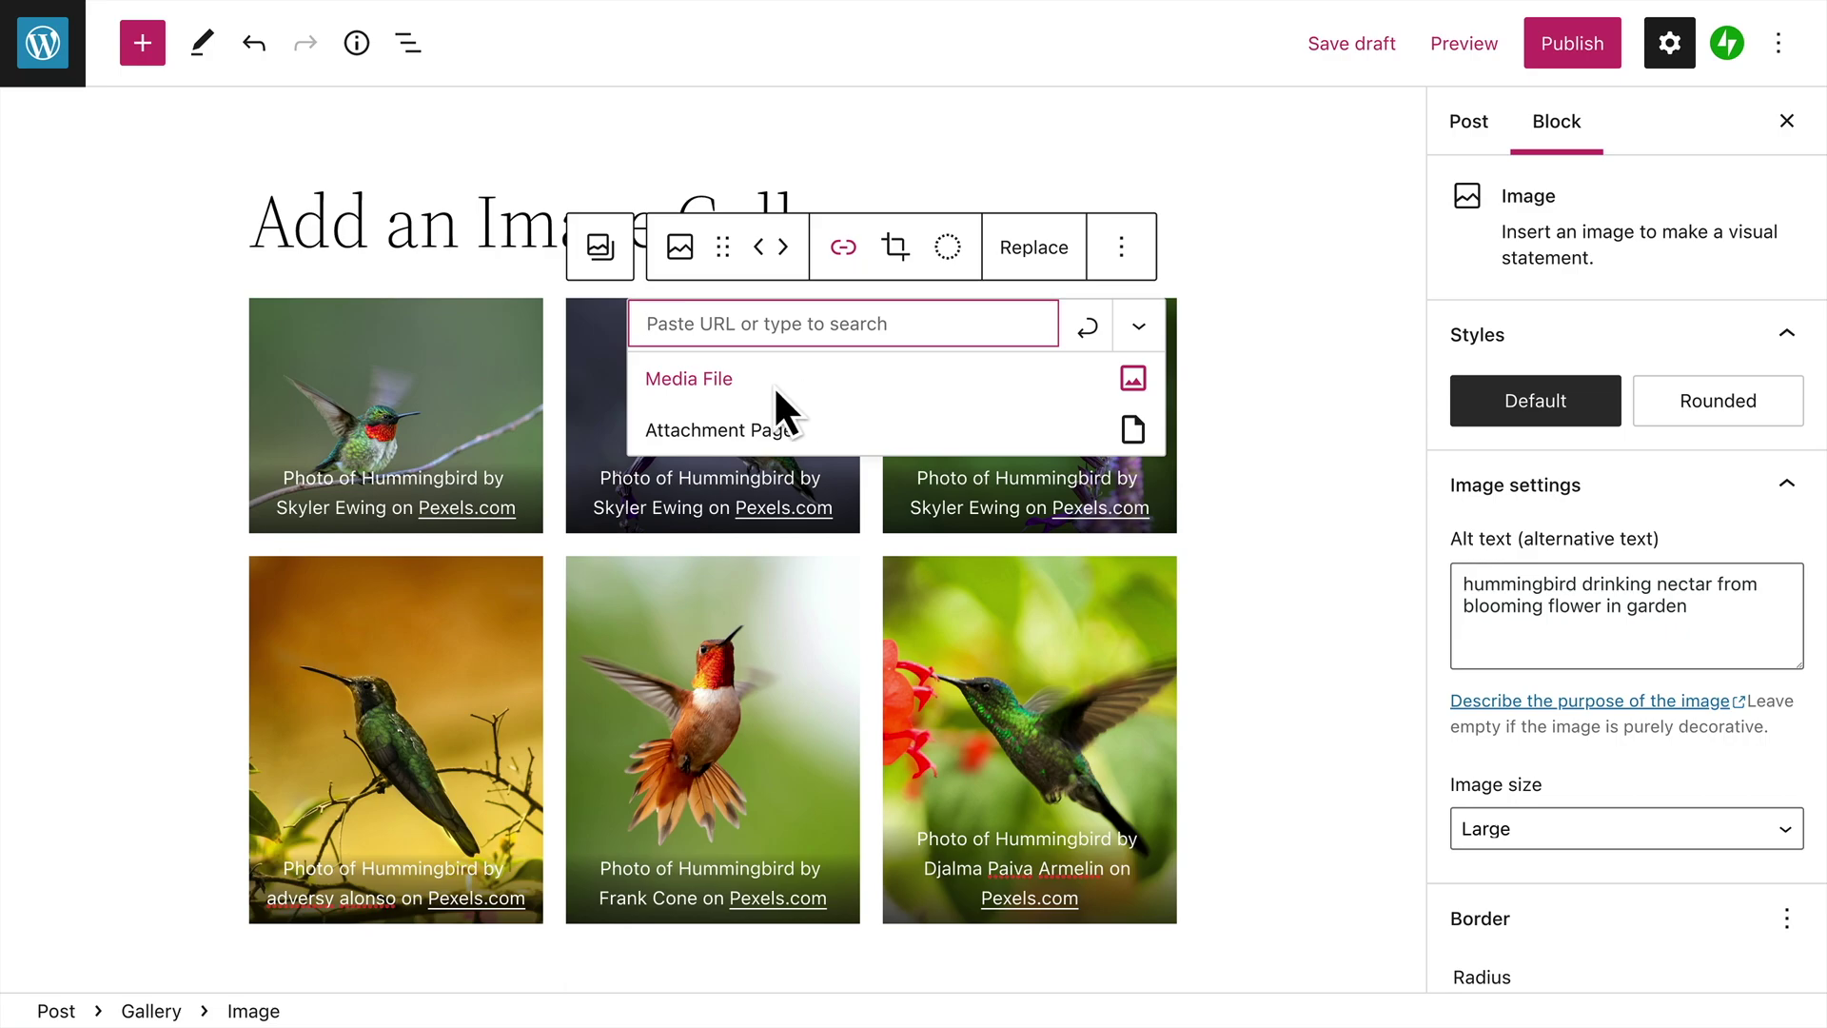
pyautogui.click(819, 432)
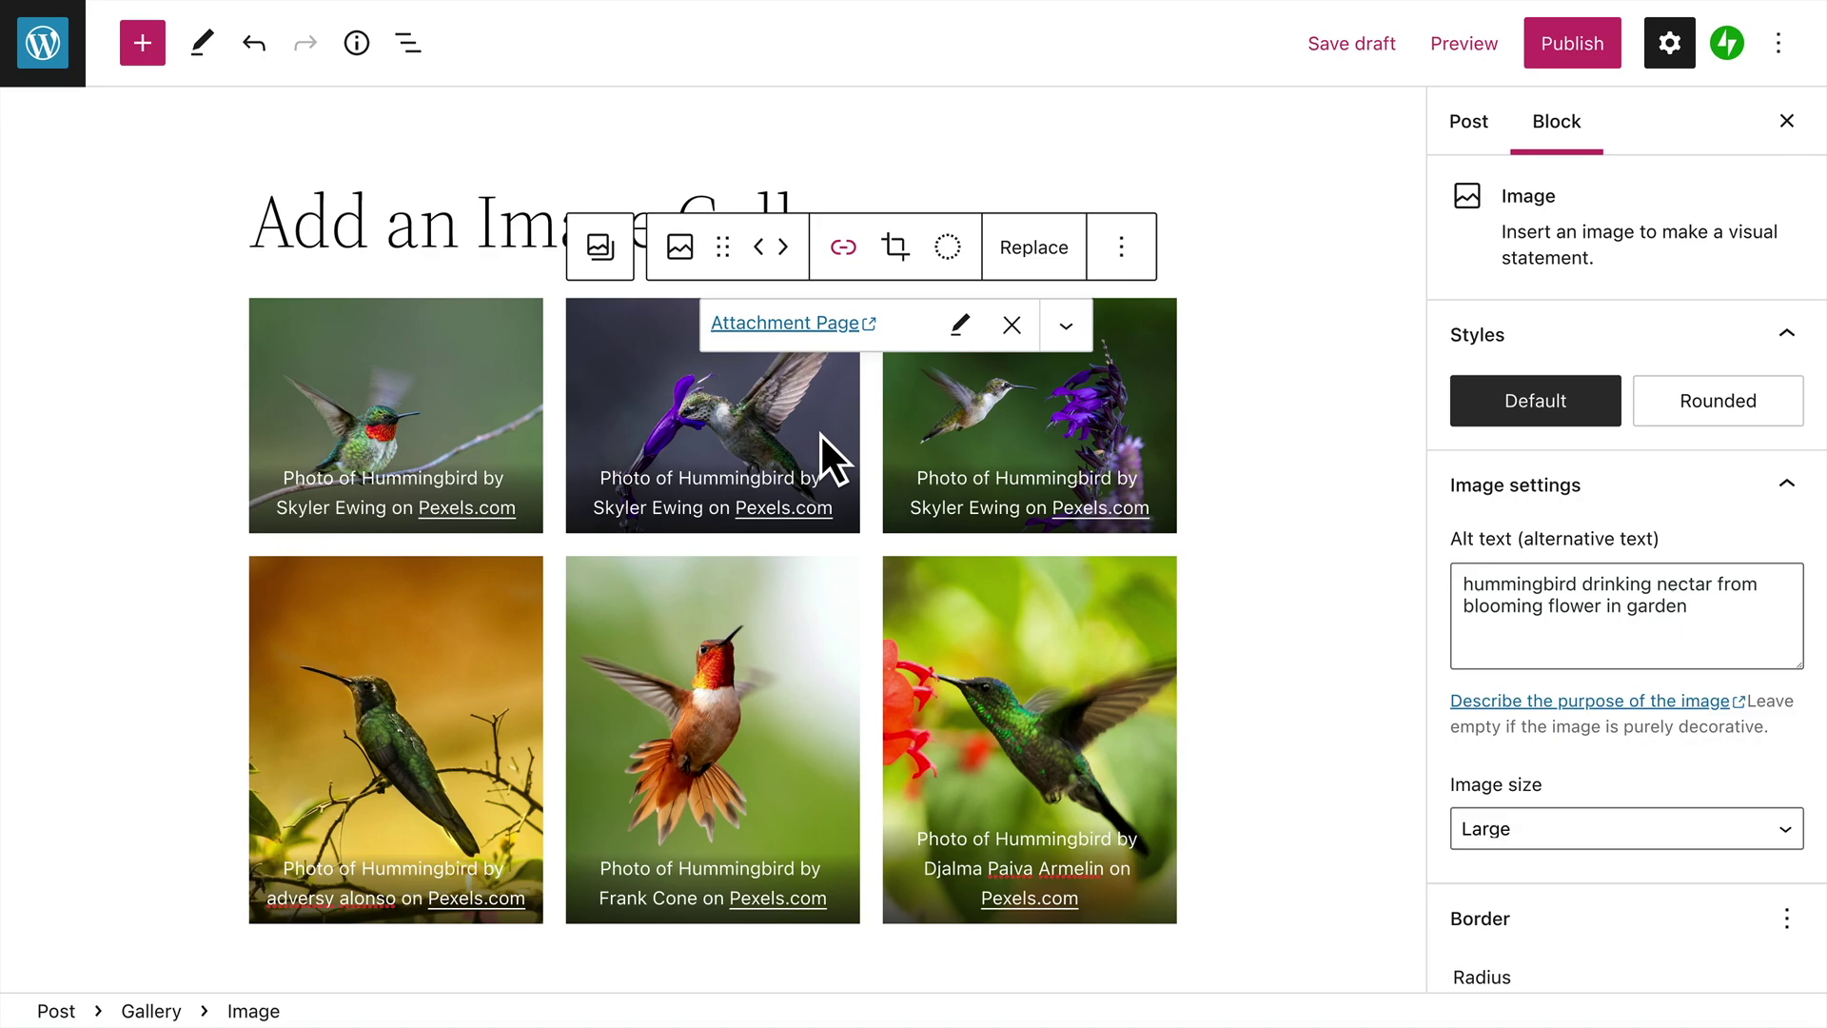
pyautogui.click(899, 255)
# Zoom the crop in slightly at Original aspect ratio, reposition the bird, and apply.
pyautogui.click(909, 253)
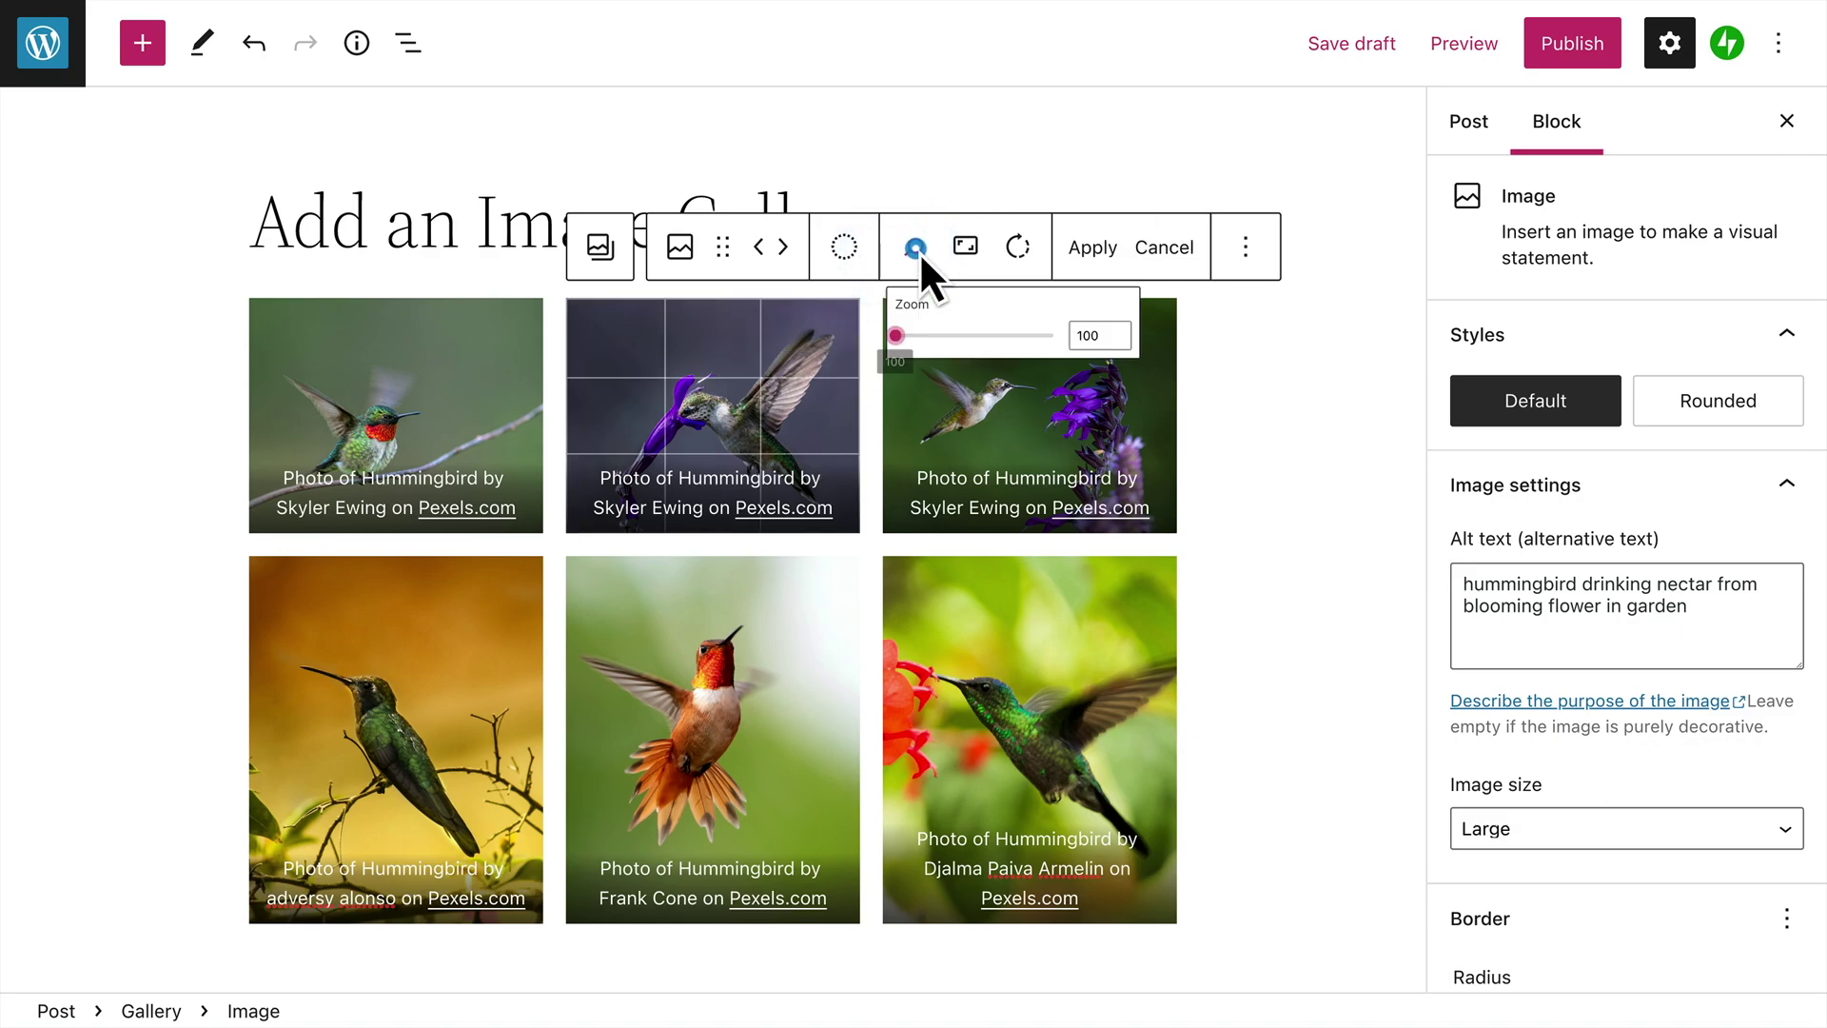
pyautogui.moveTo(896, 369); pyautogui.dragTo(918, 368)
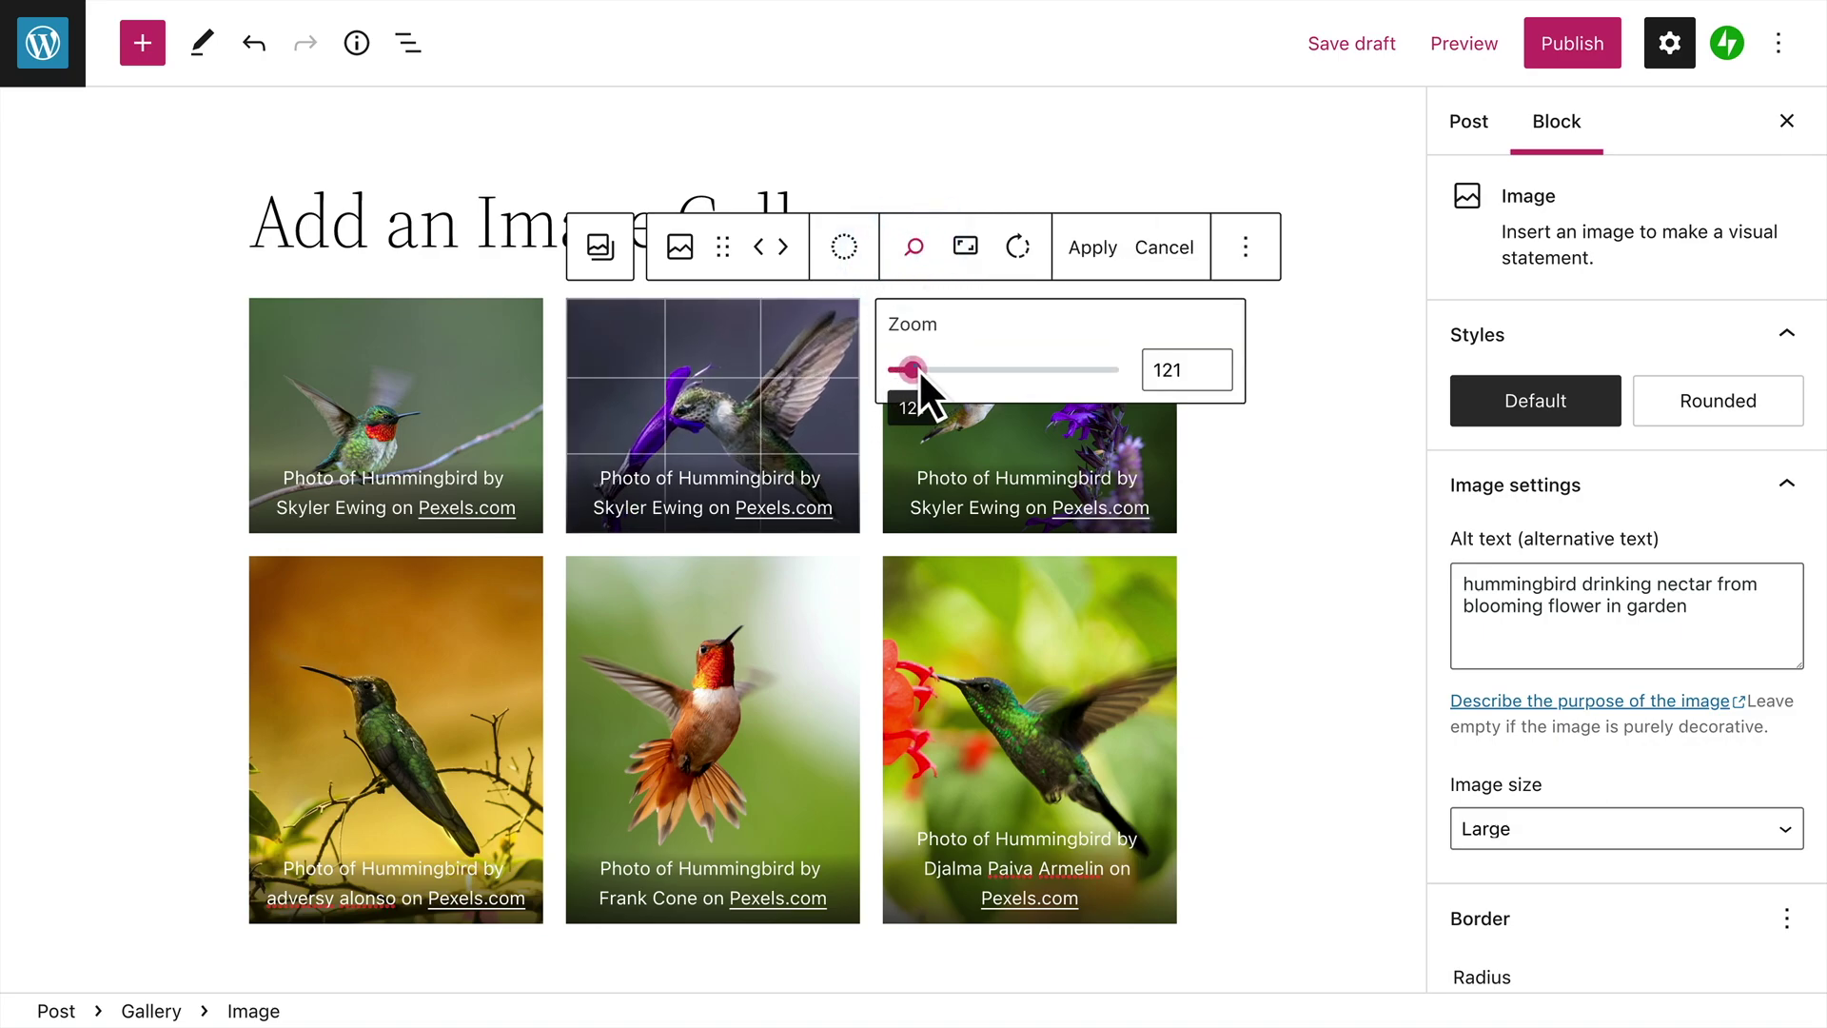
pyautogui.click(966, 249)
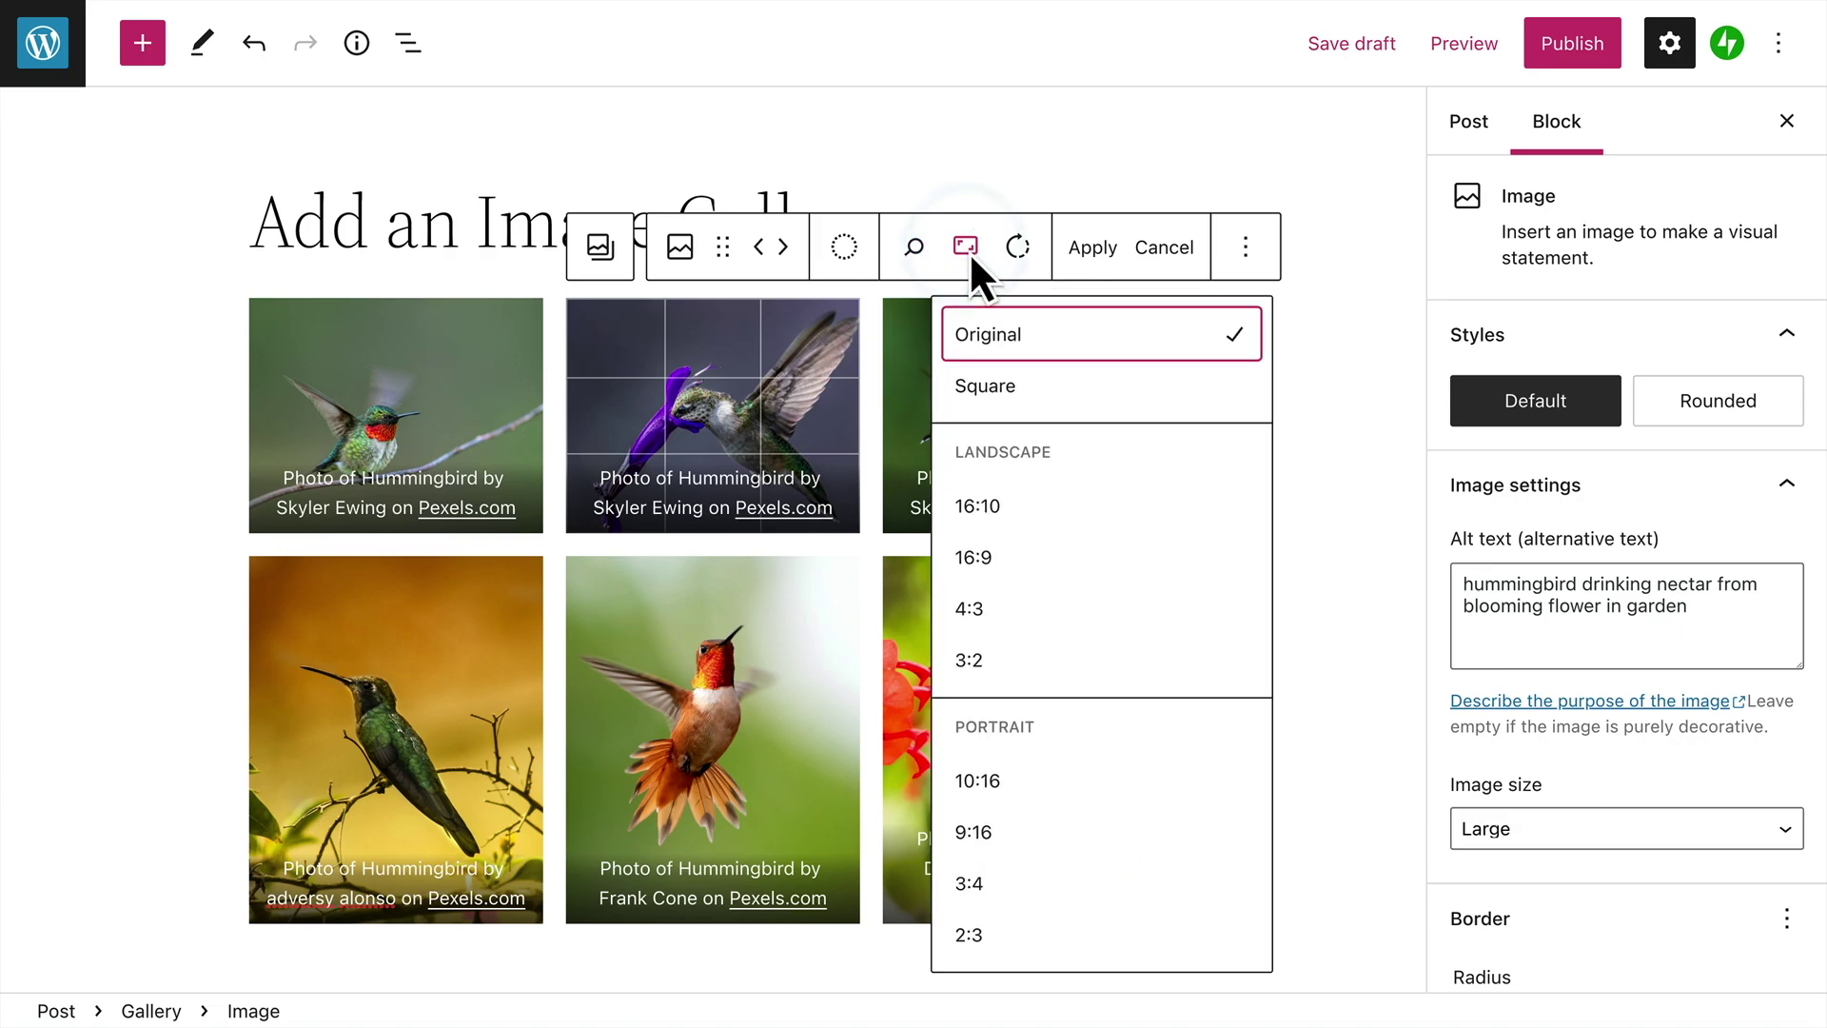
pyautogui.click(1033, 261)
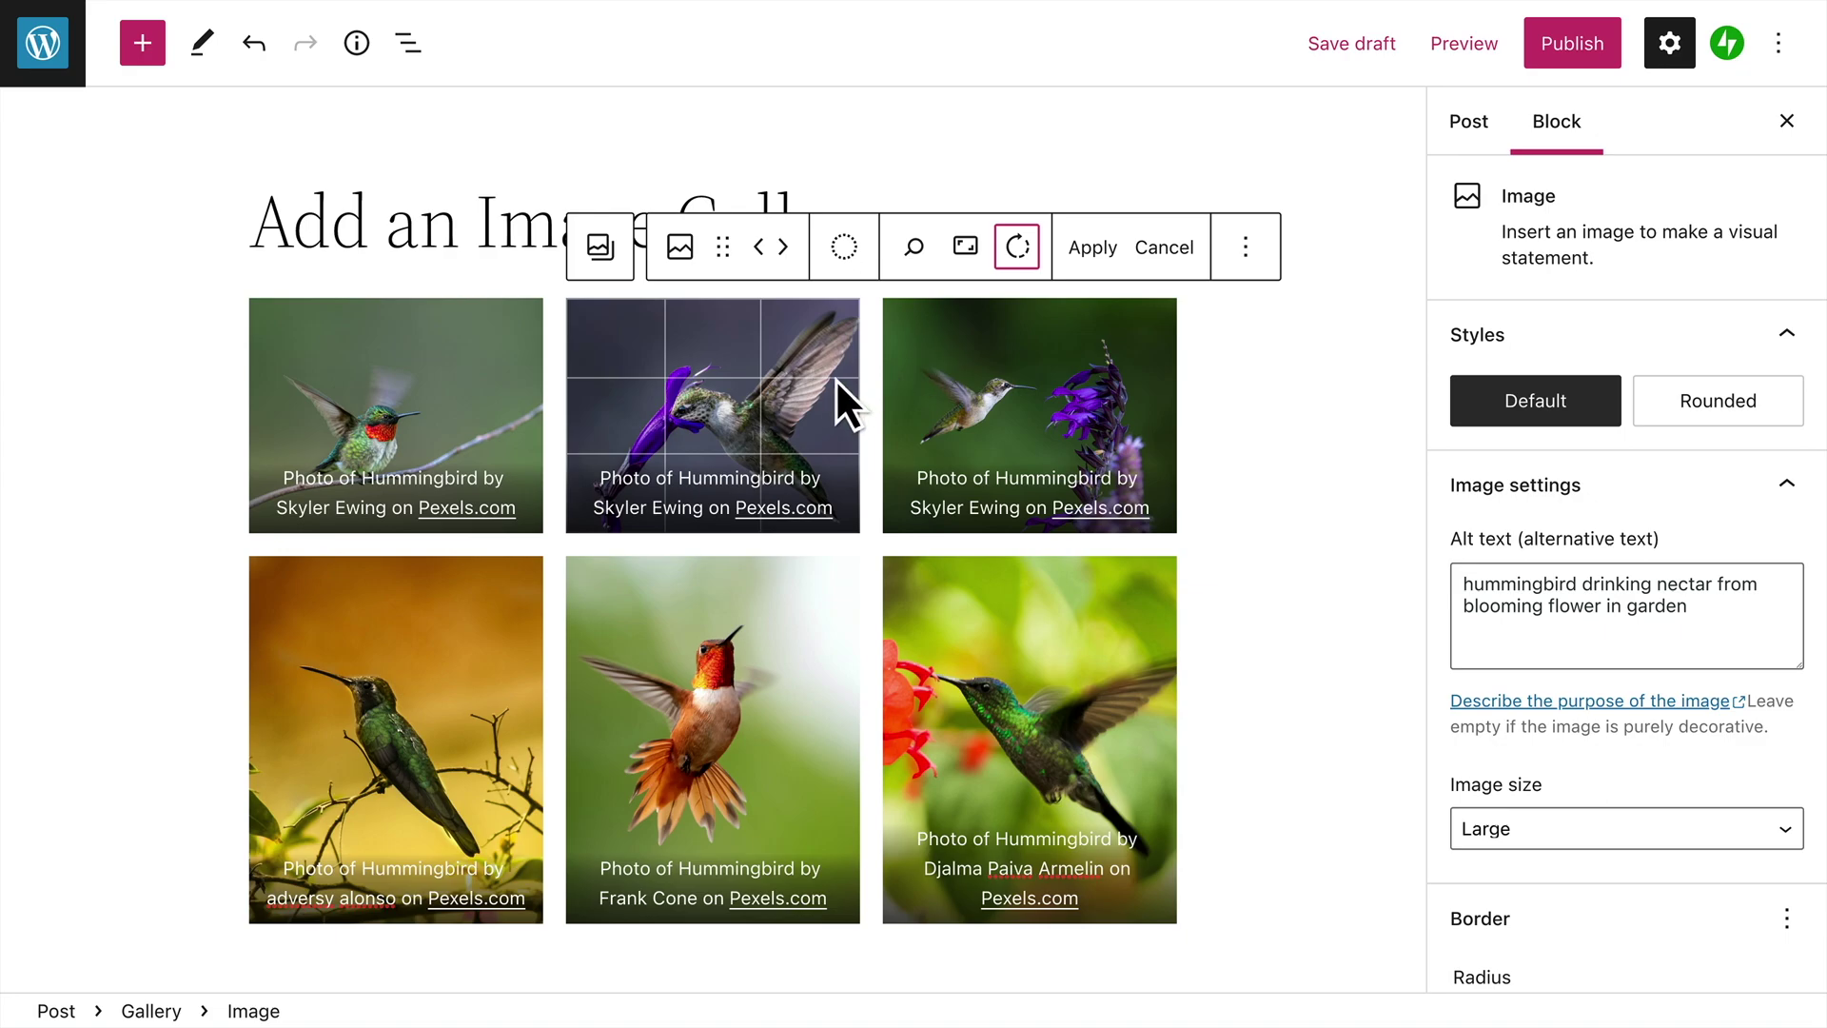
pyautogui.moveTo(836, 379); pyautogui.dragTo(807, 398)
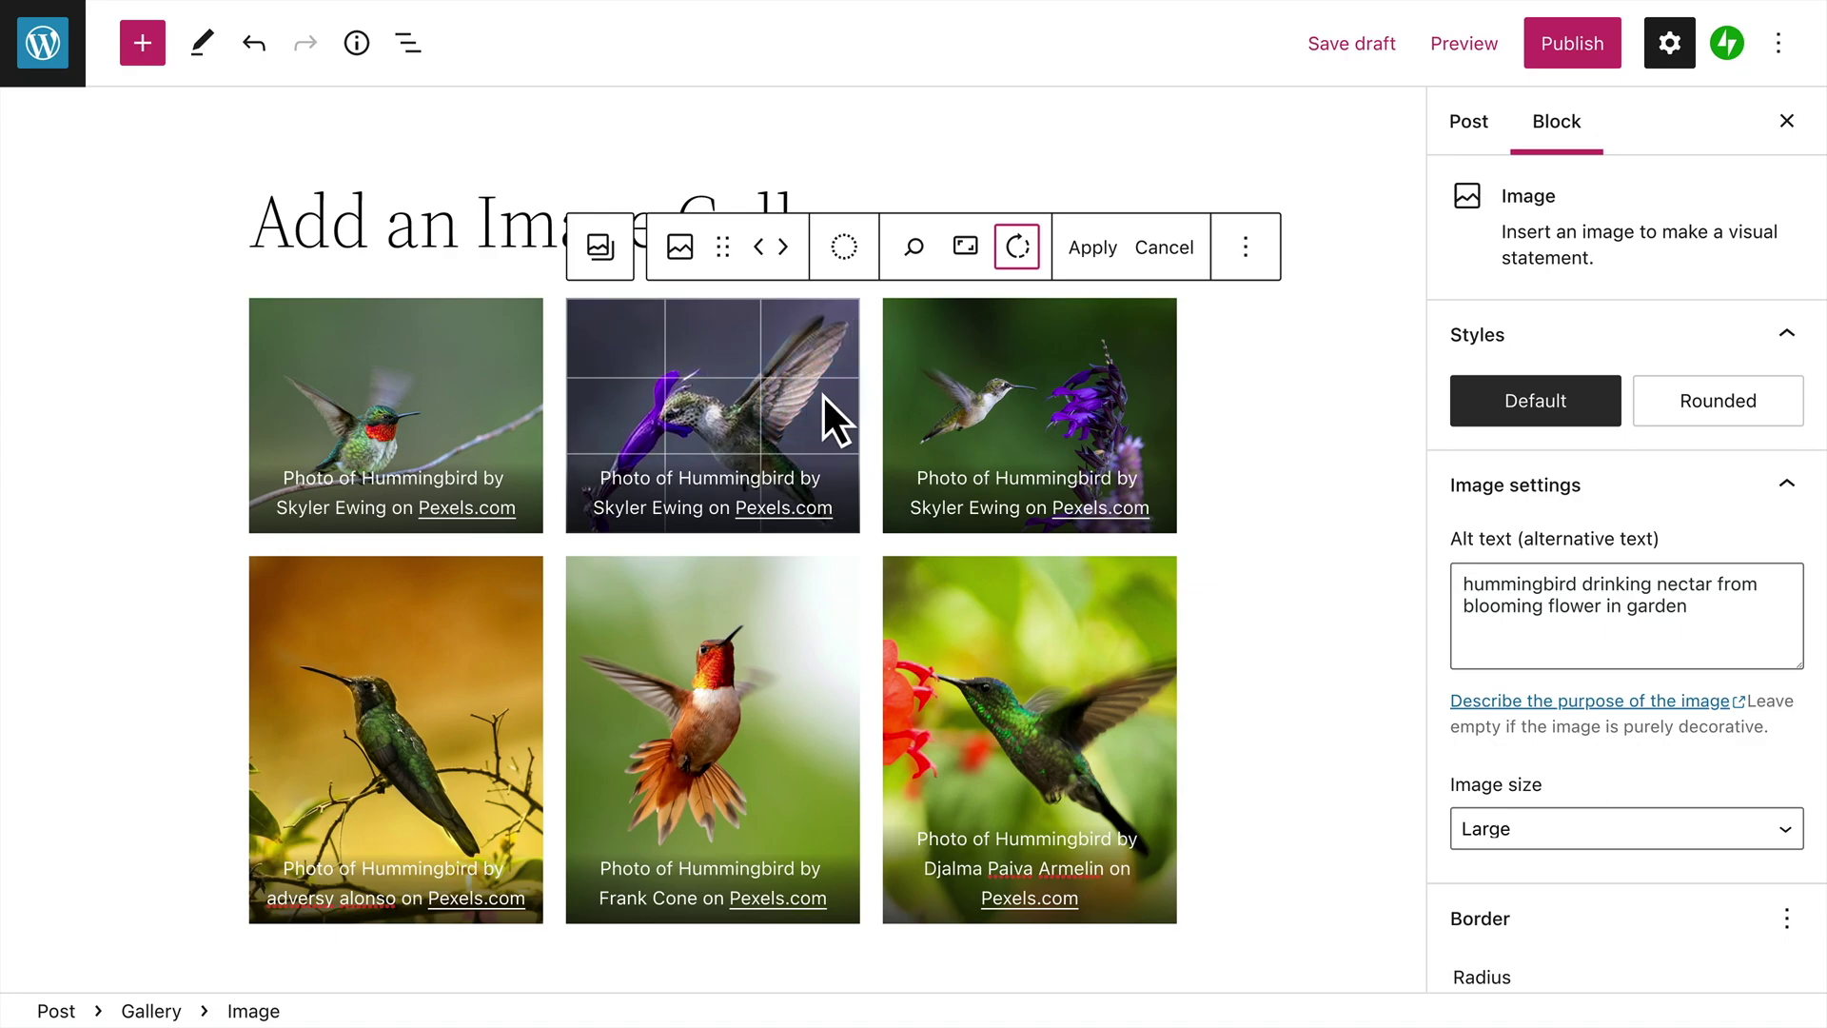
pyautogui.click(1099, 265)
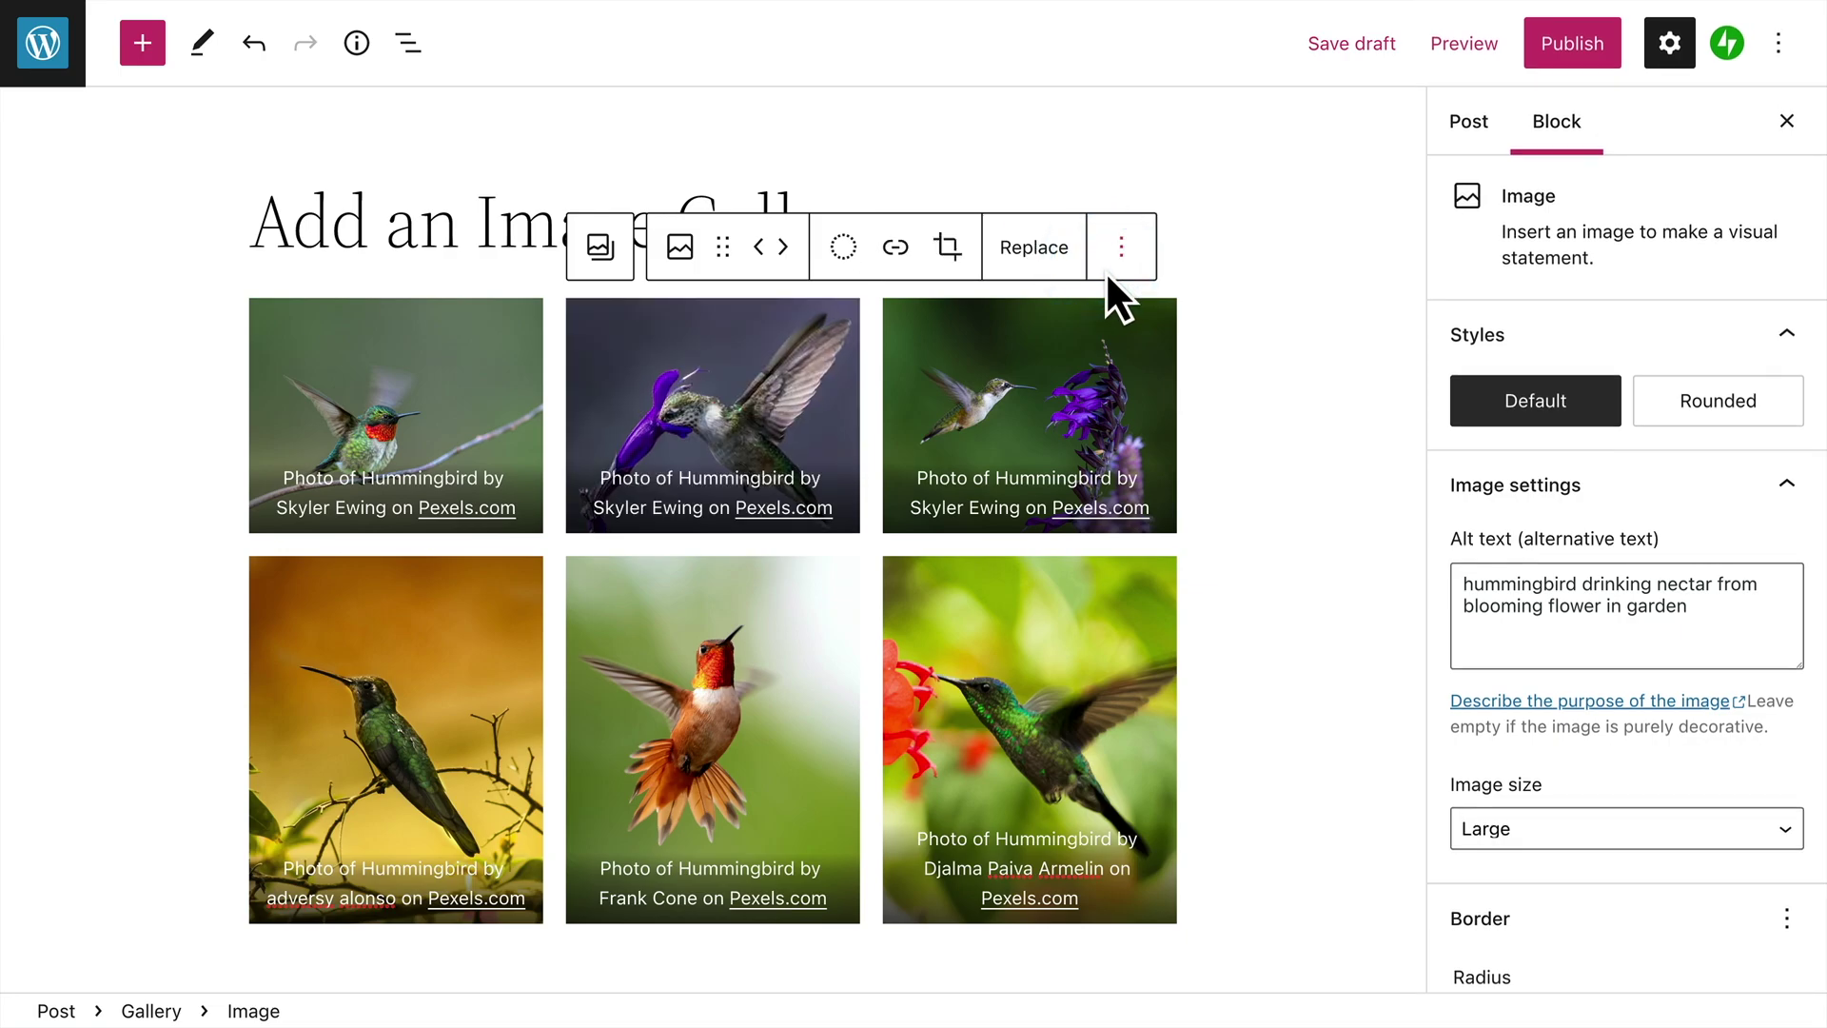
pyautogui.click(851, 269)
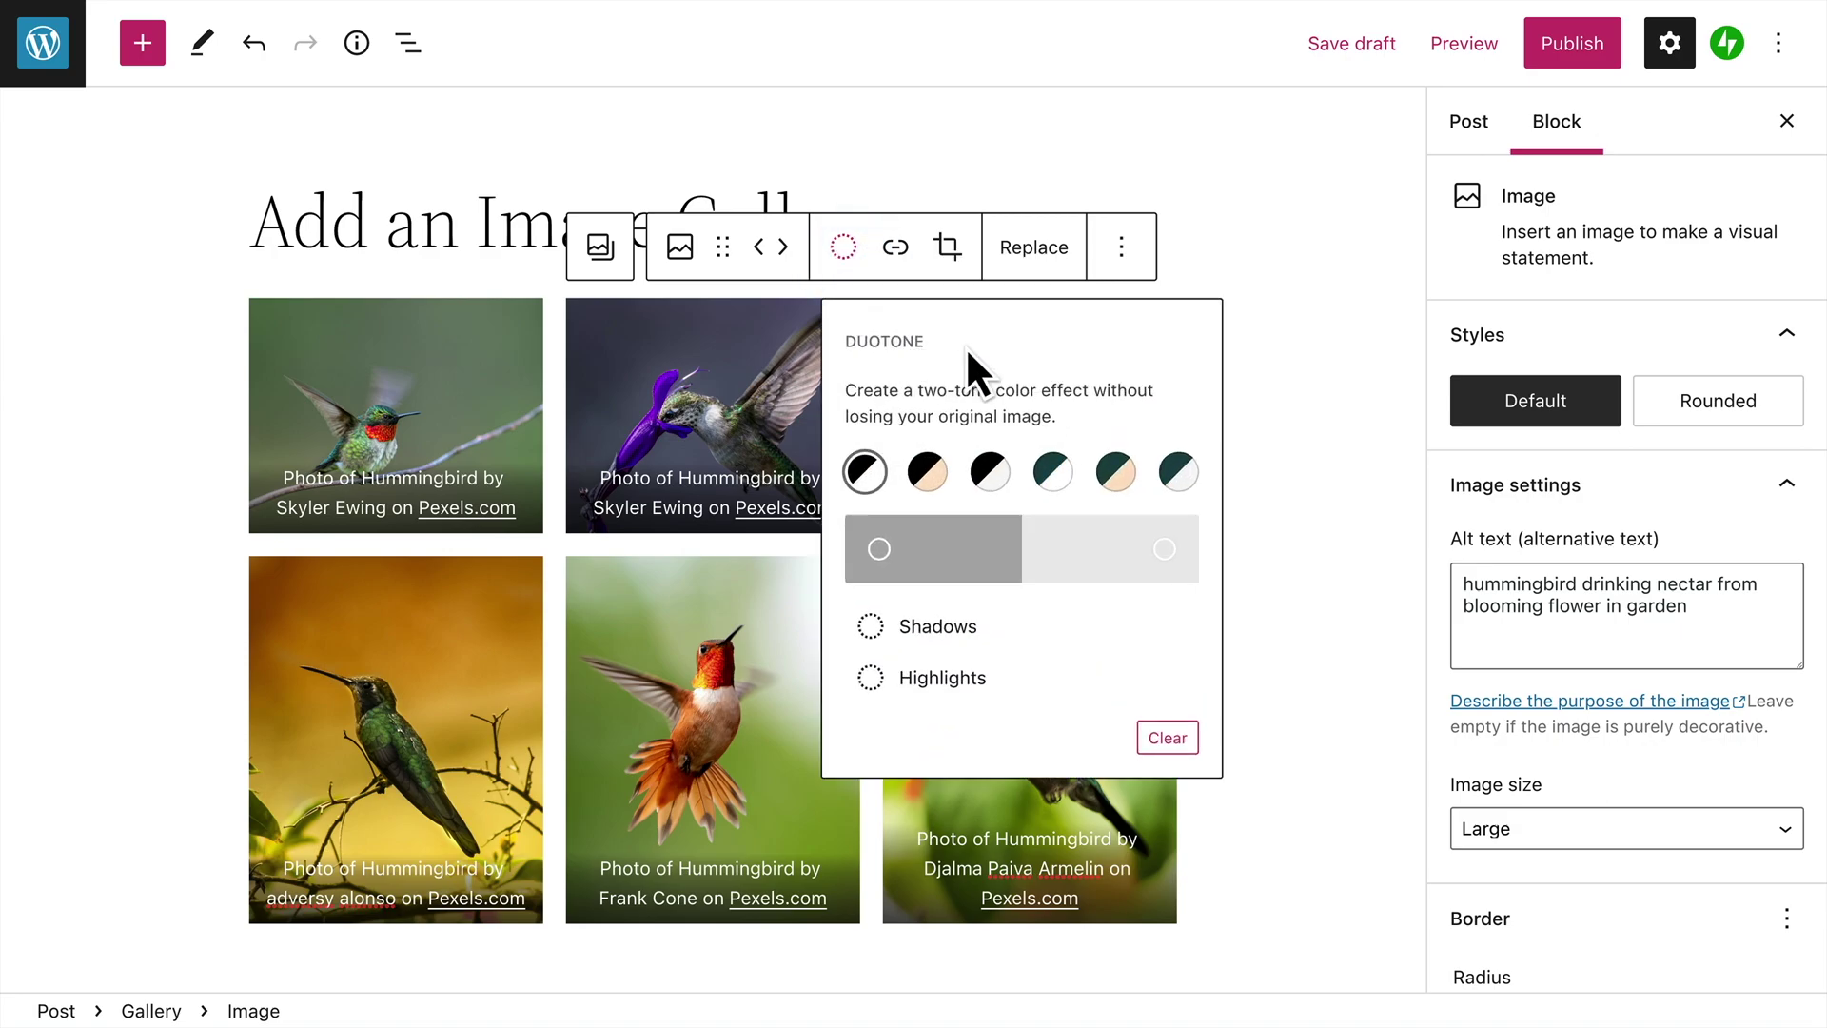
# Try a teal duotone, inspect its shadow and highlight colours, clear it, and view Replace options.
pyautogui.click(1060, 478)
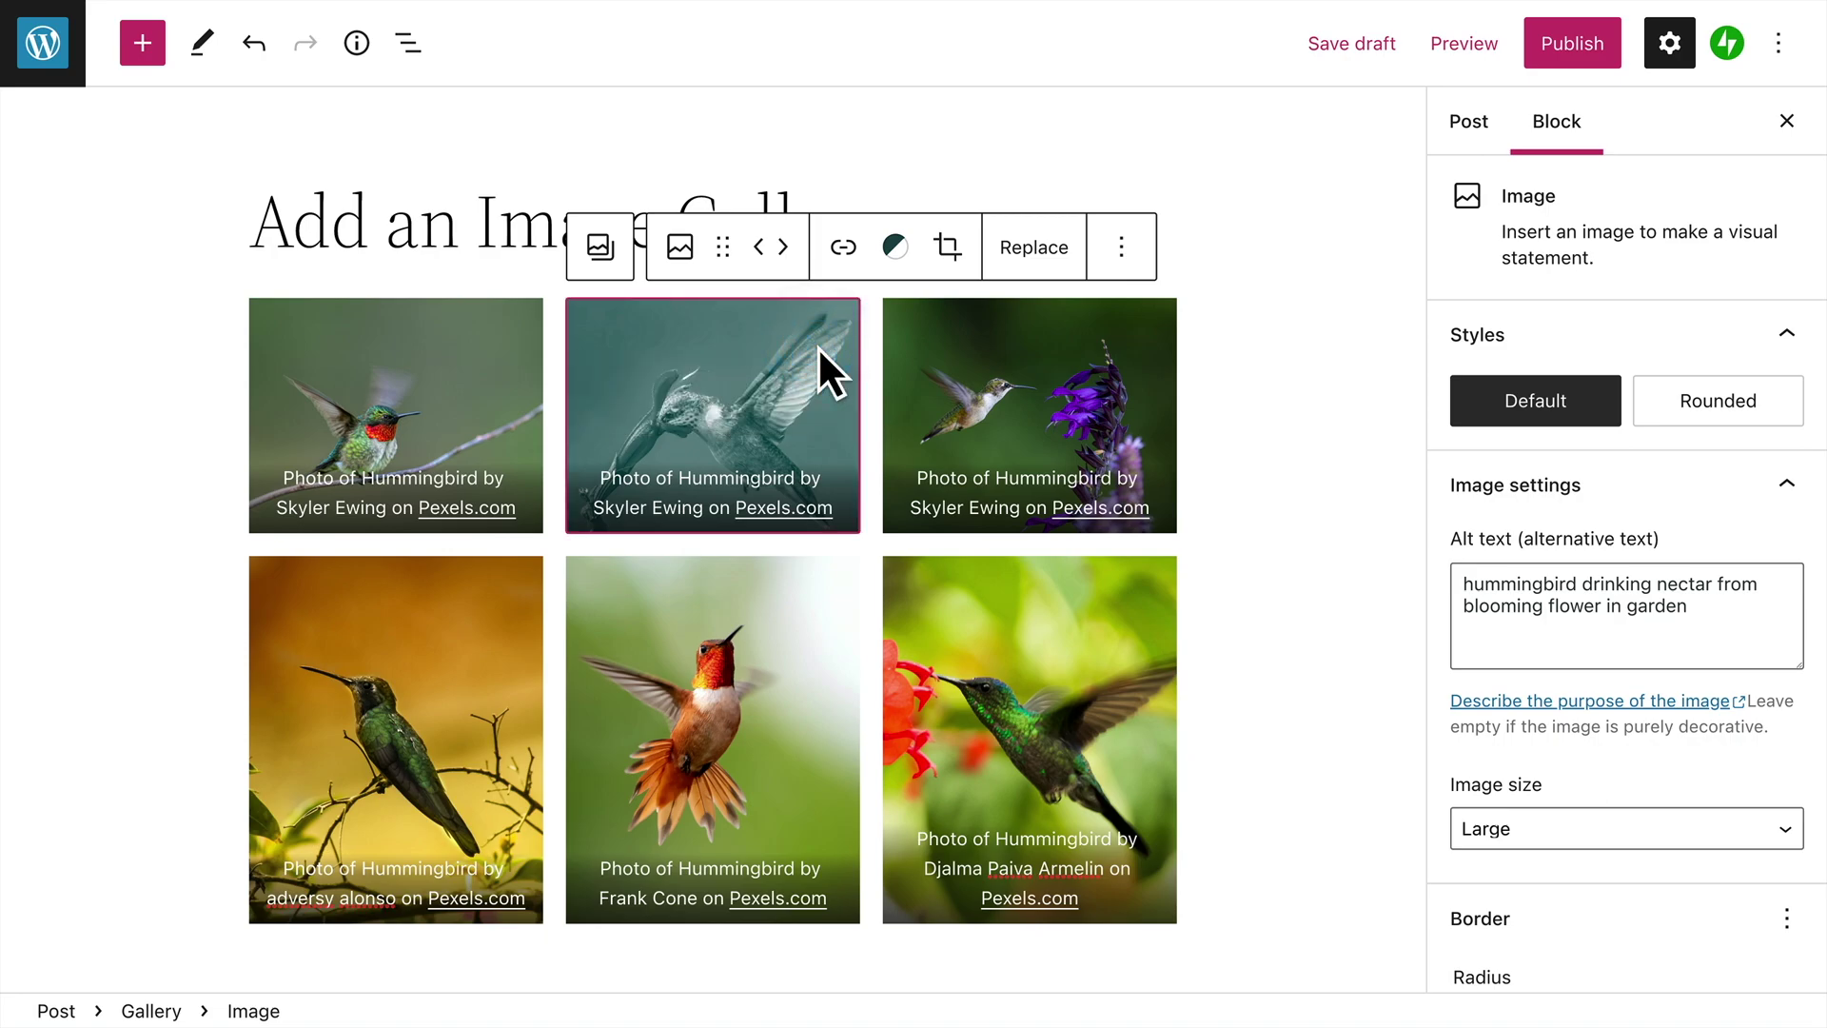
pyautogui.click(904, 264)
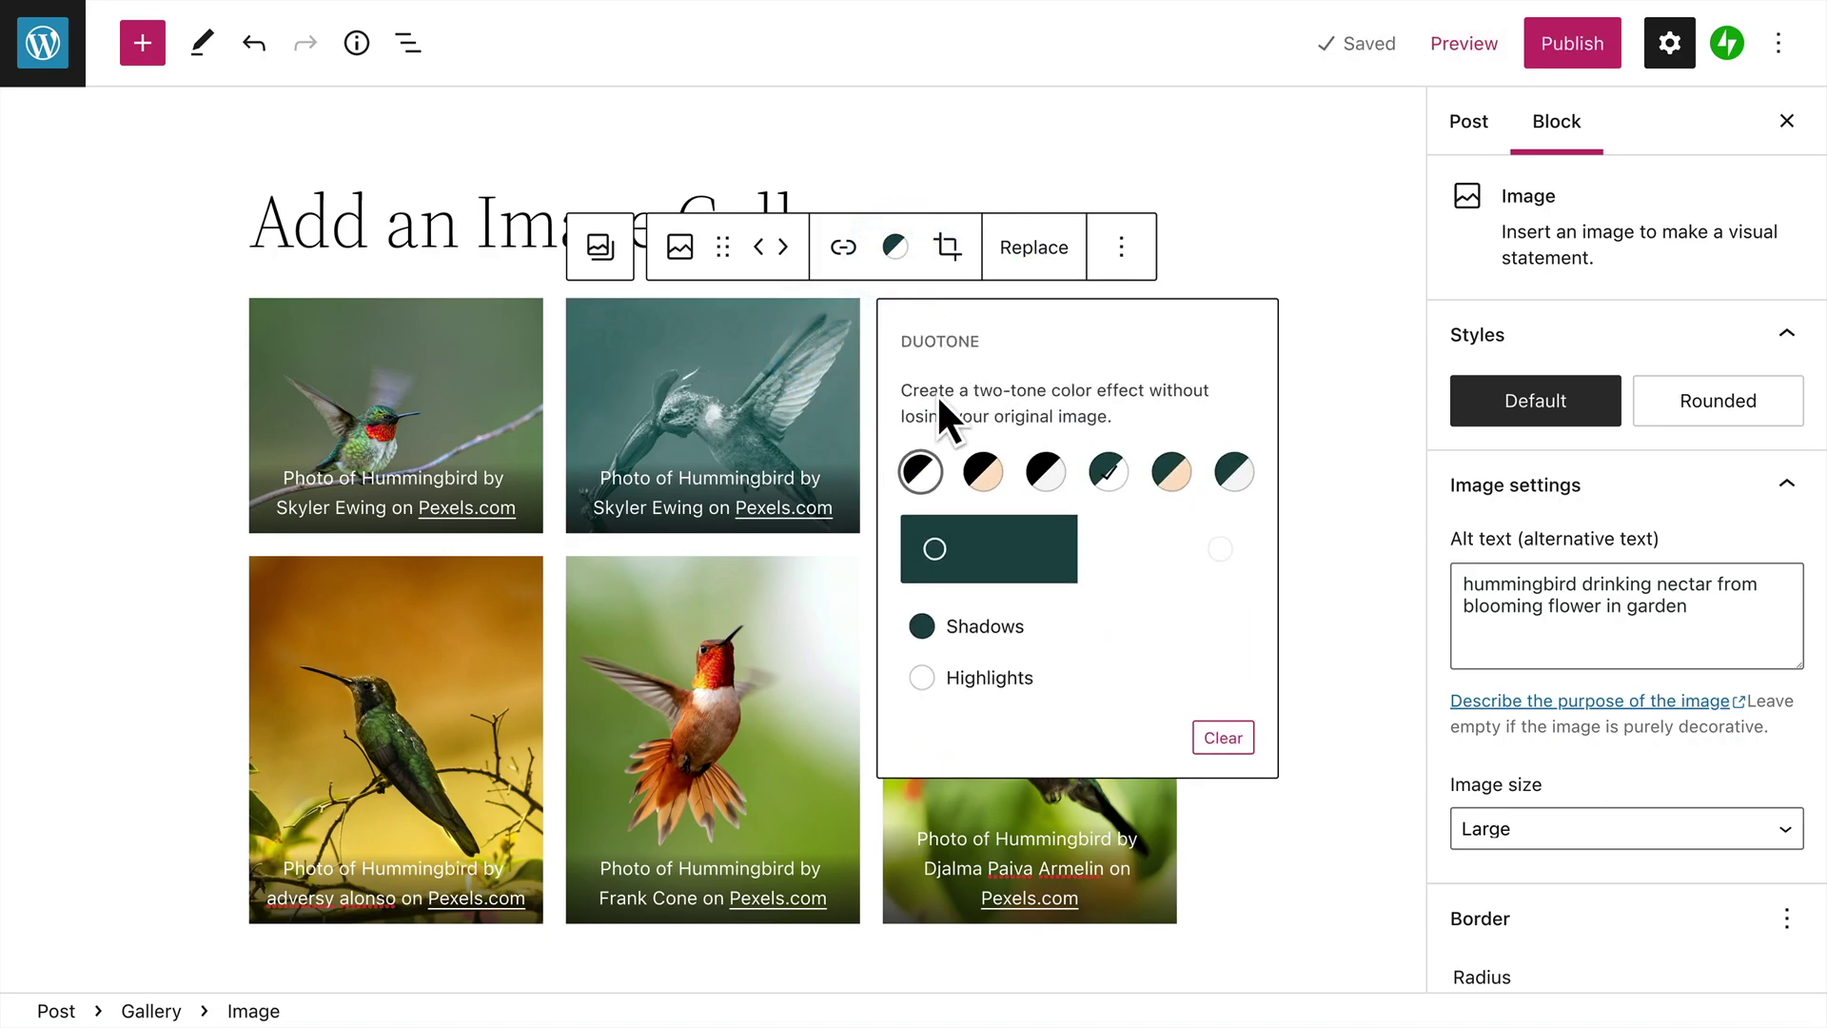
pyautogui.click(1097, 622)
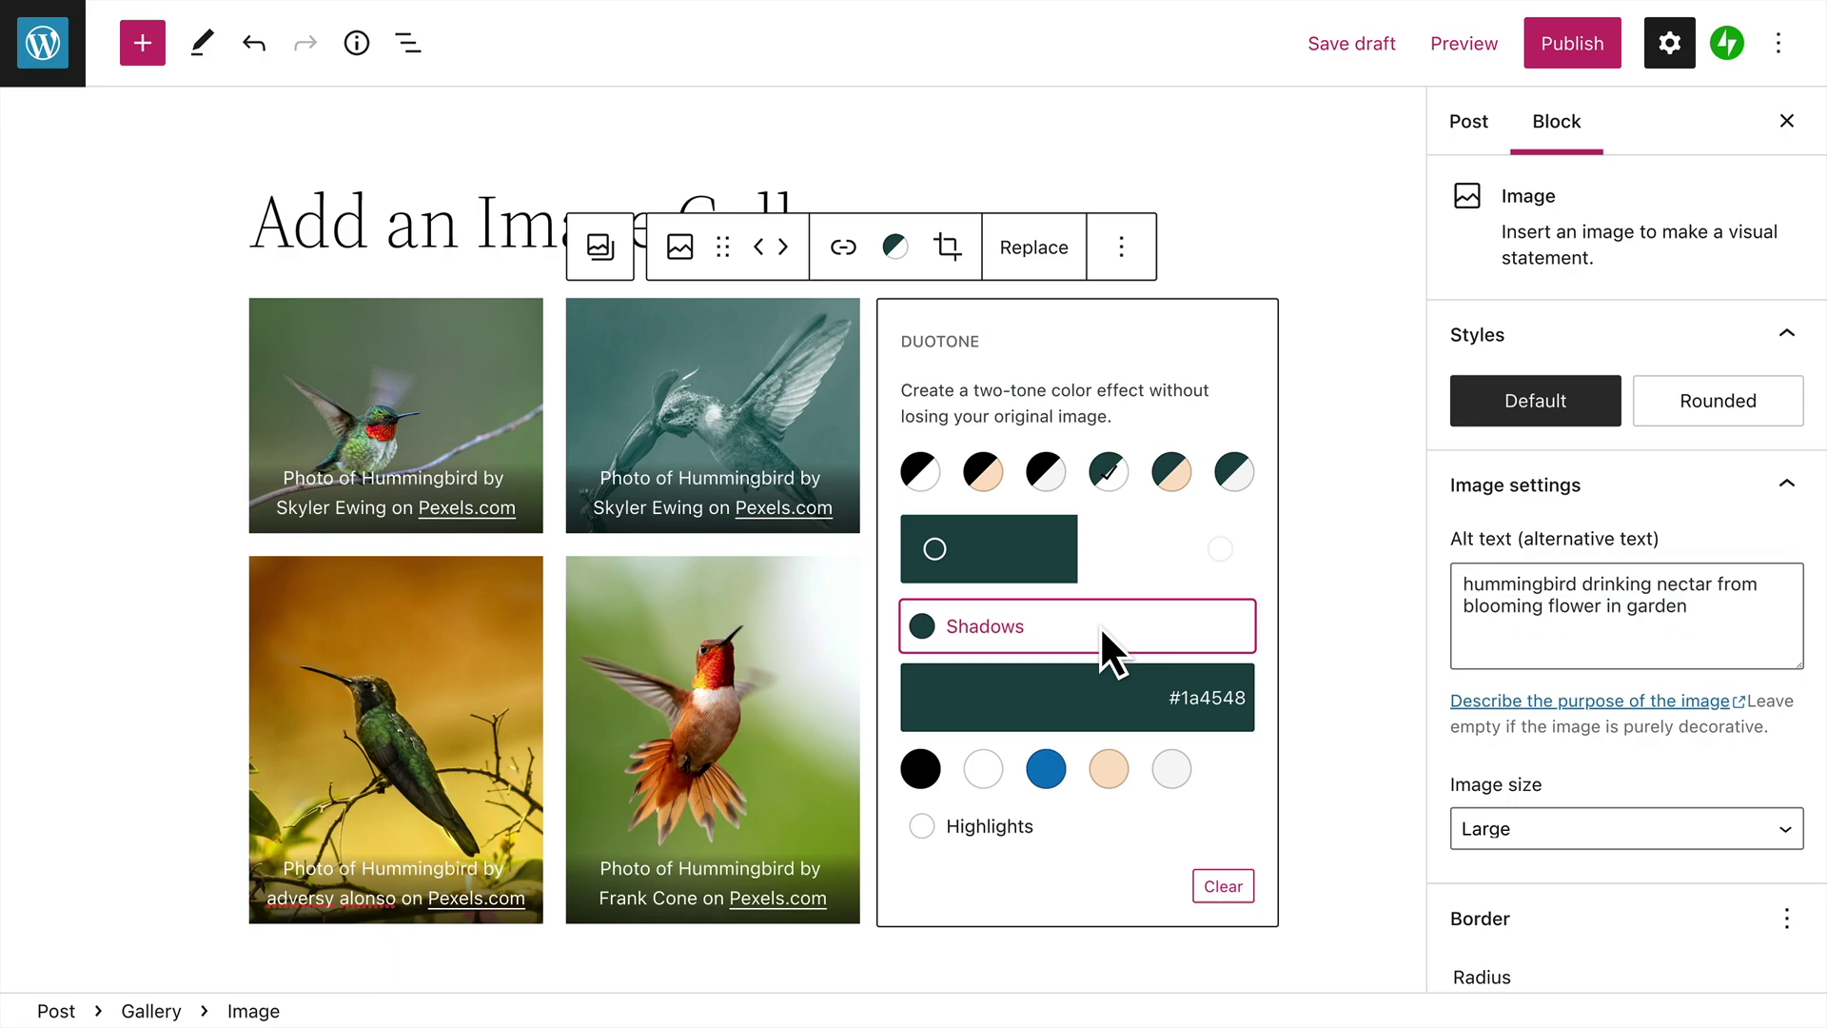
pyautogui.click(1099, 624)
pyautogui.click(1075, 683)
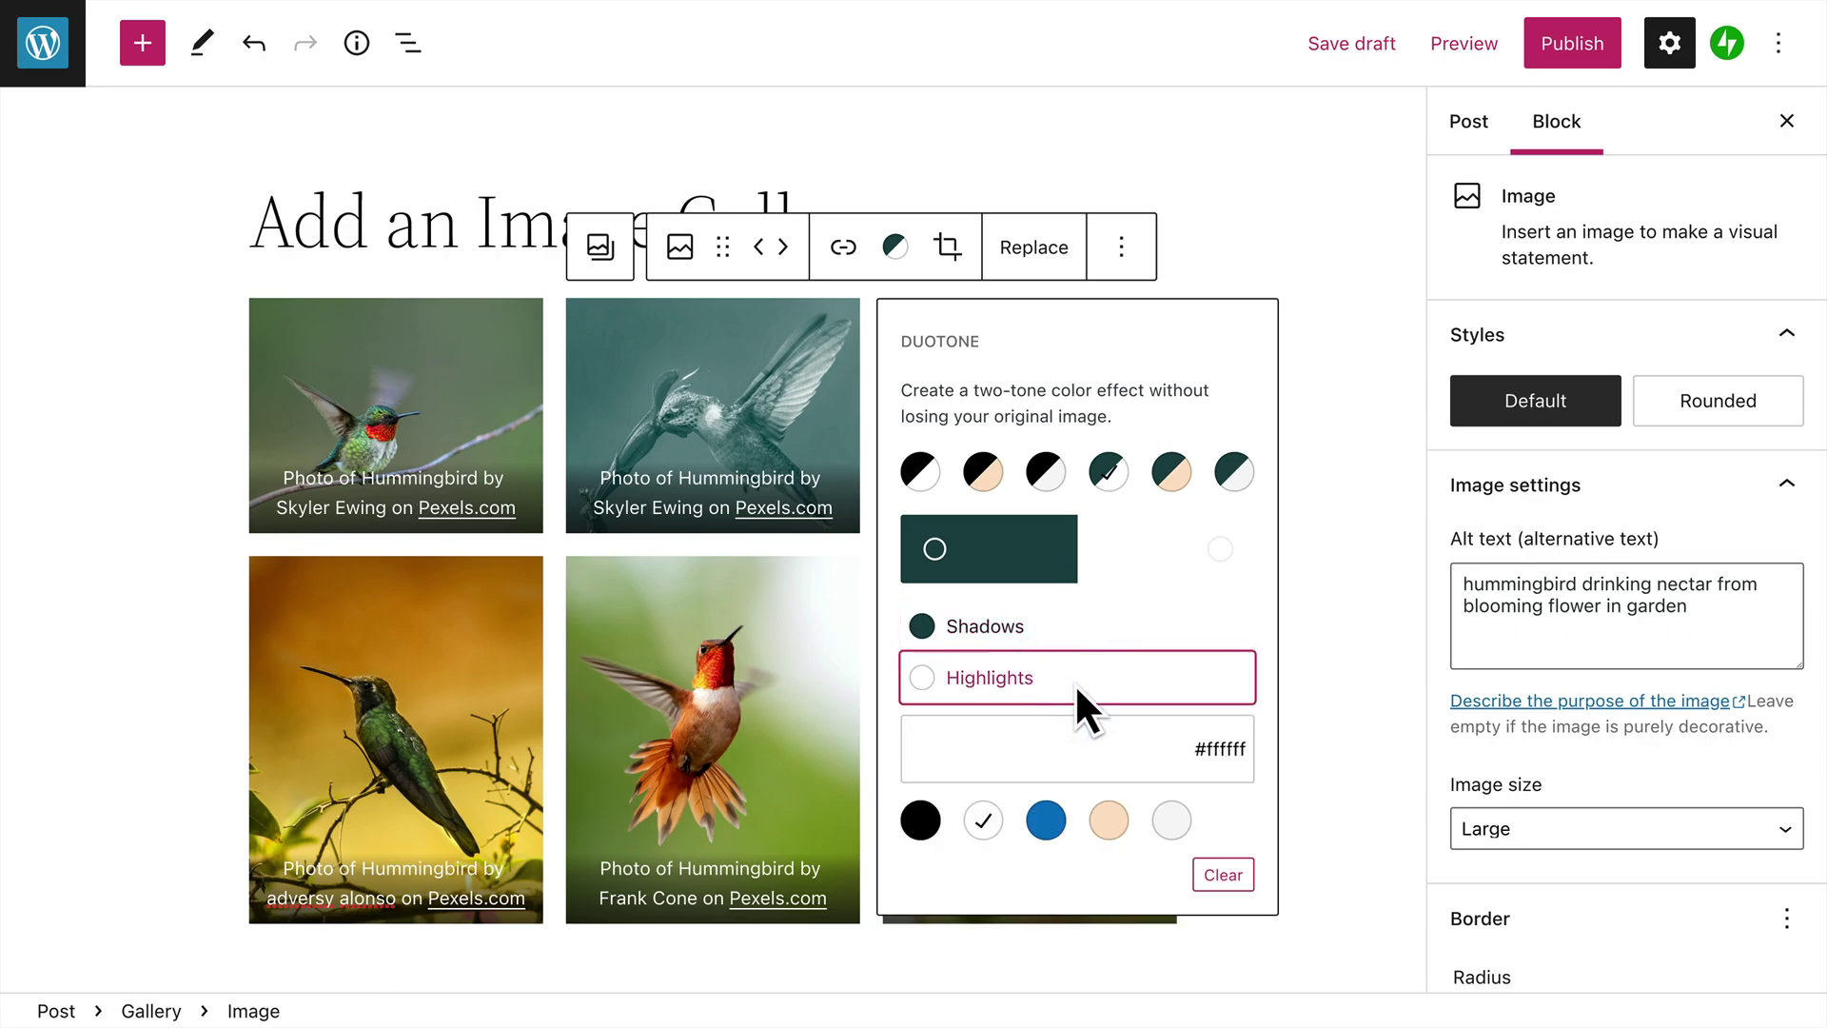
pyautogui.click(1075, 683)
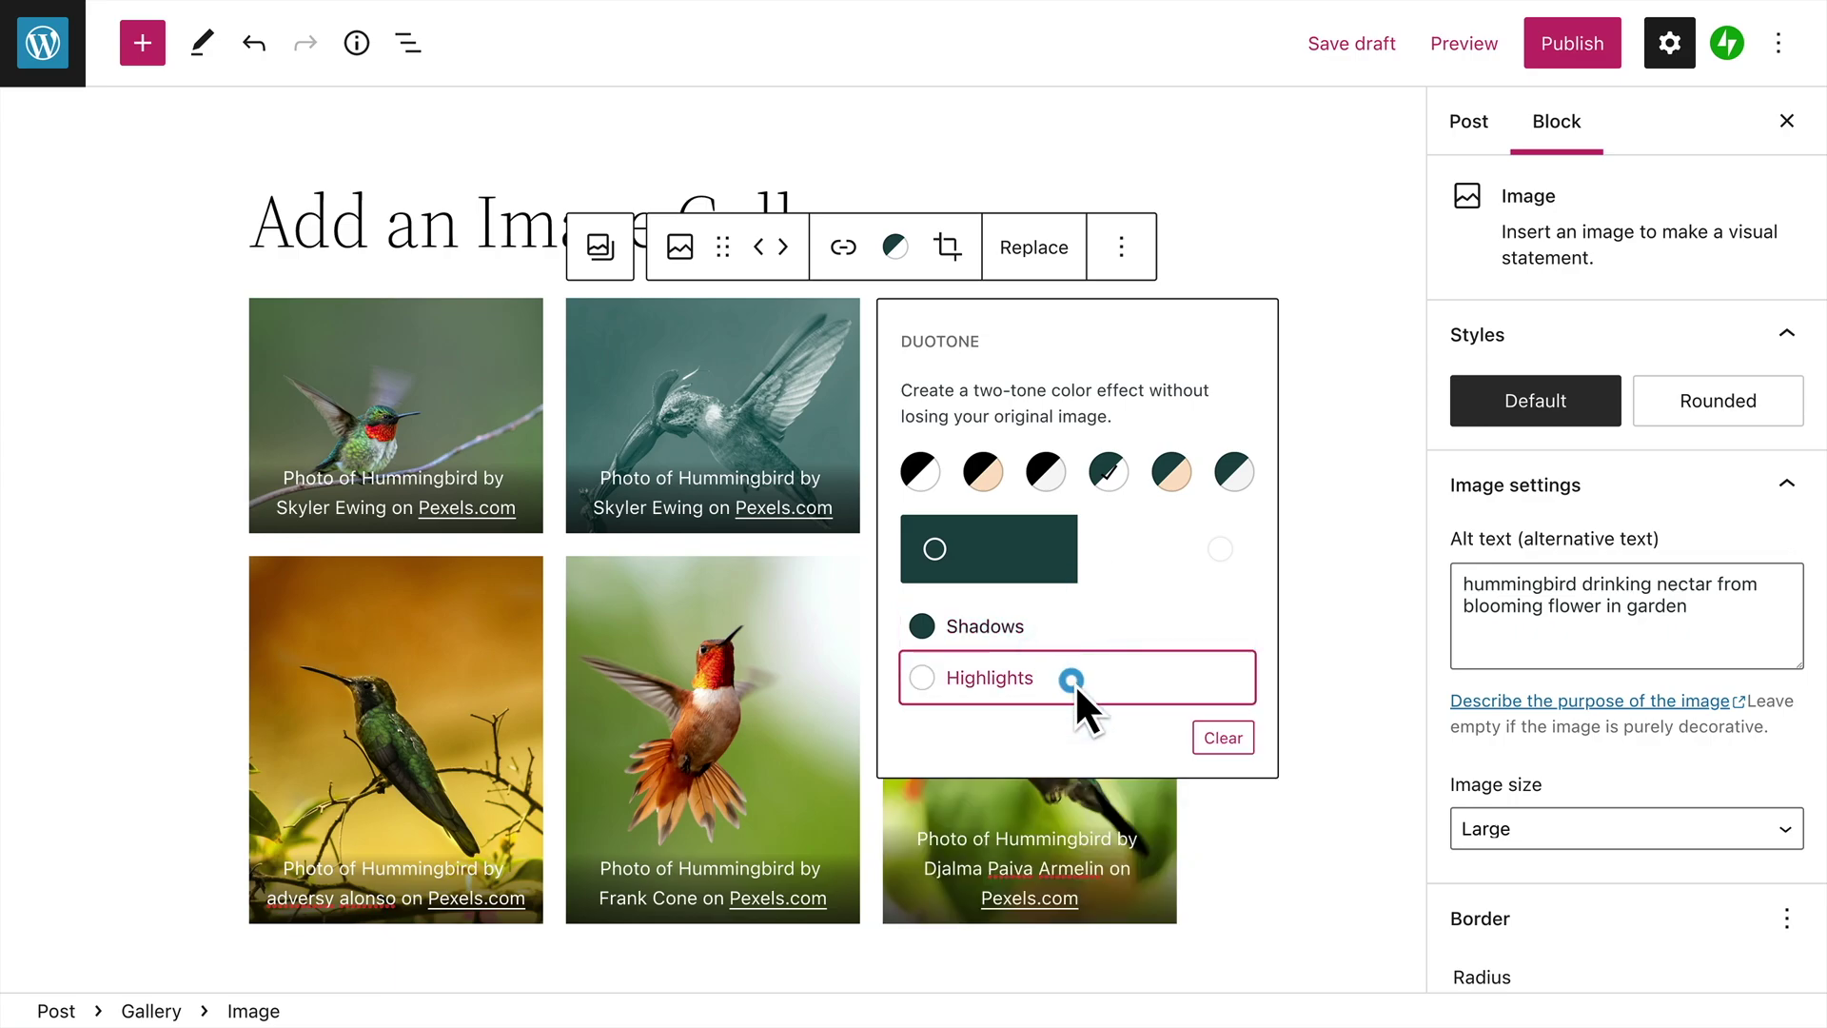
pyautogui.click(1252, 748)
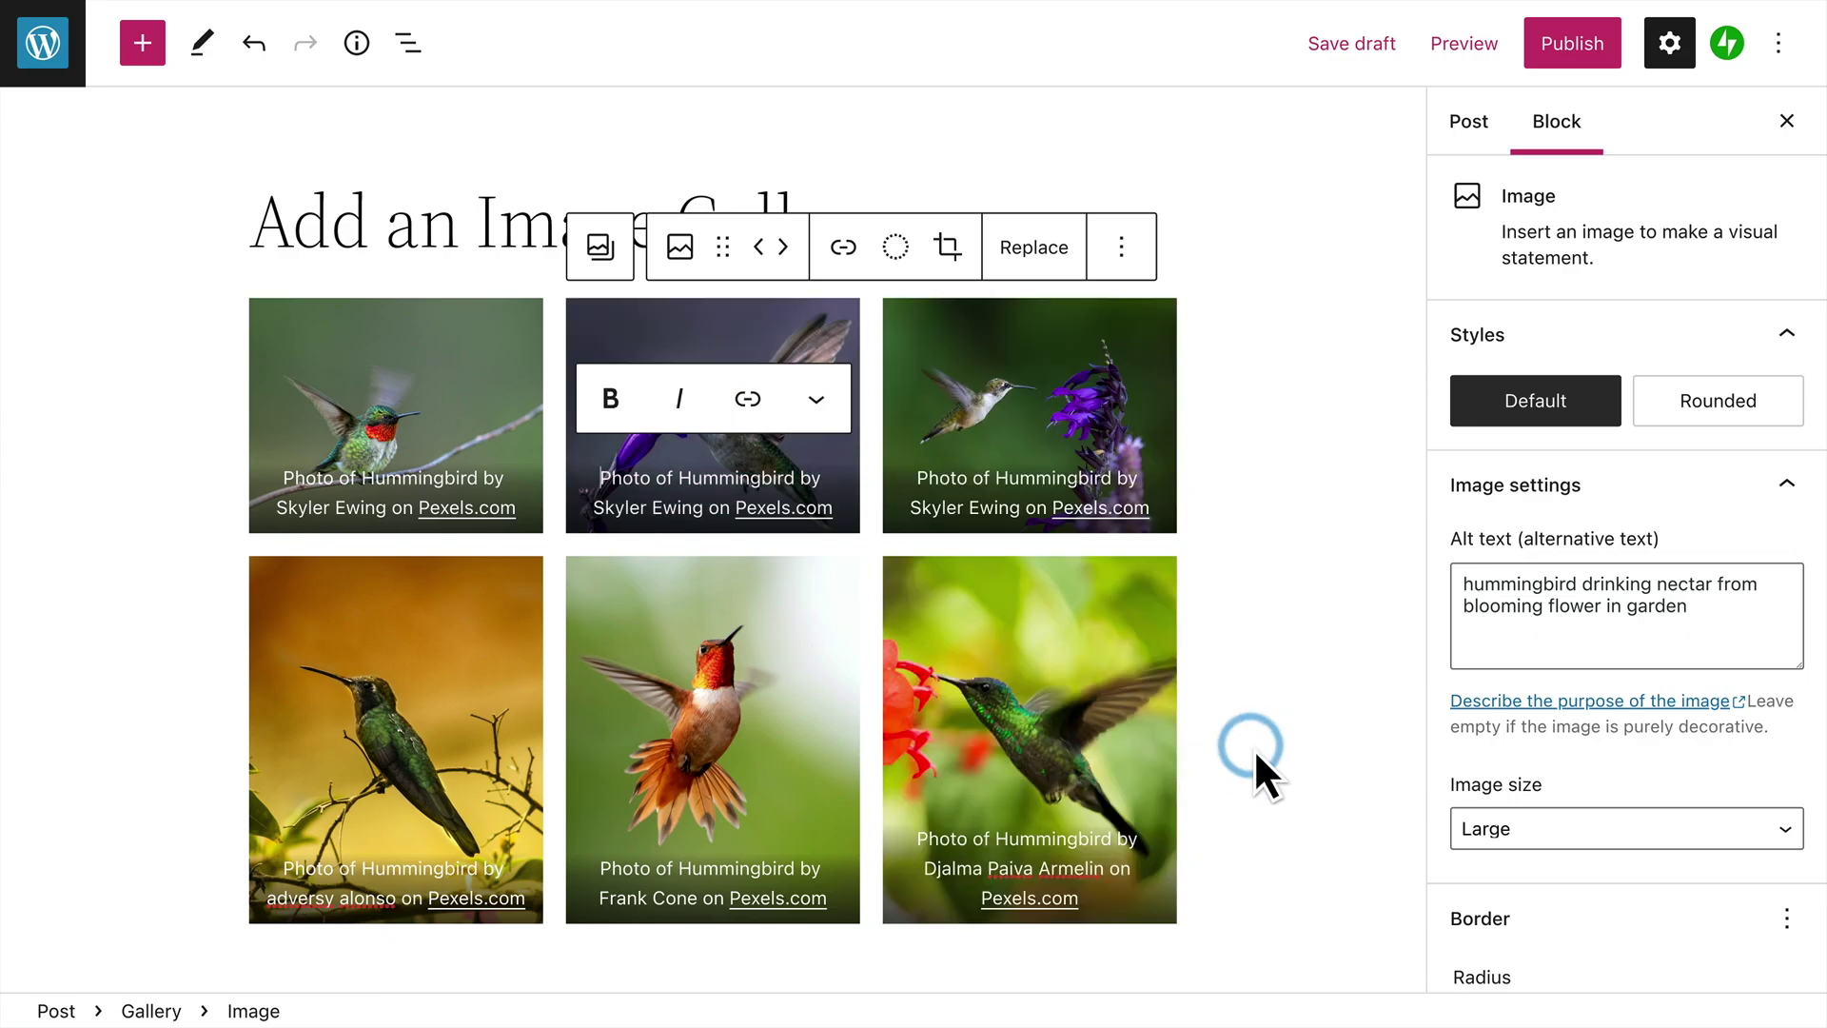
pyautogui.click(831, 327)
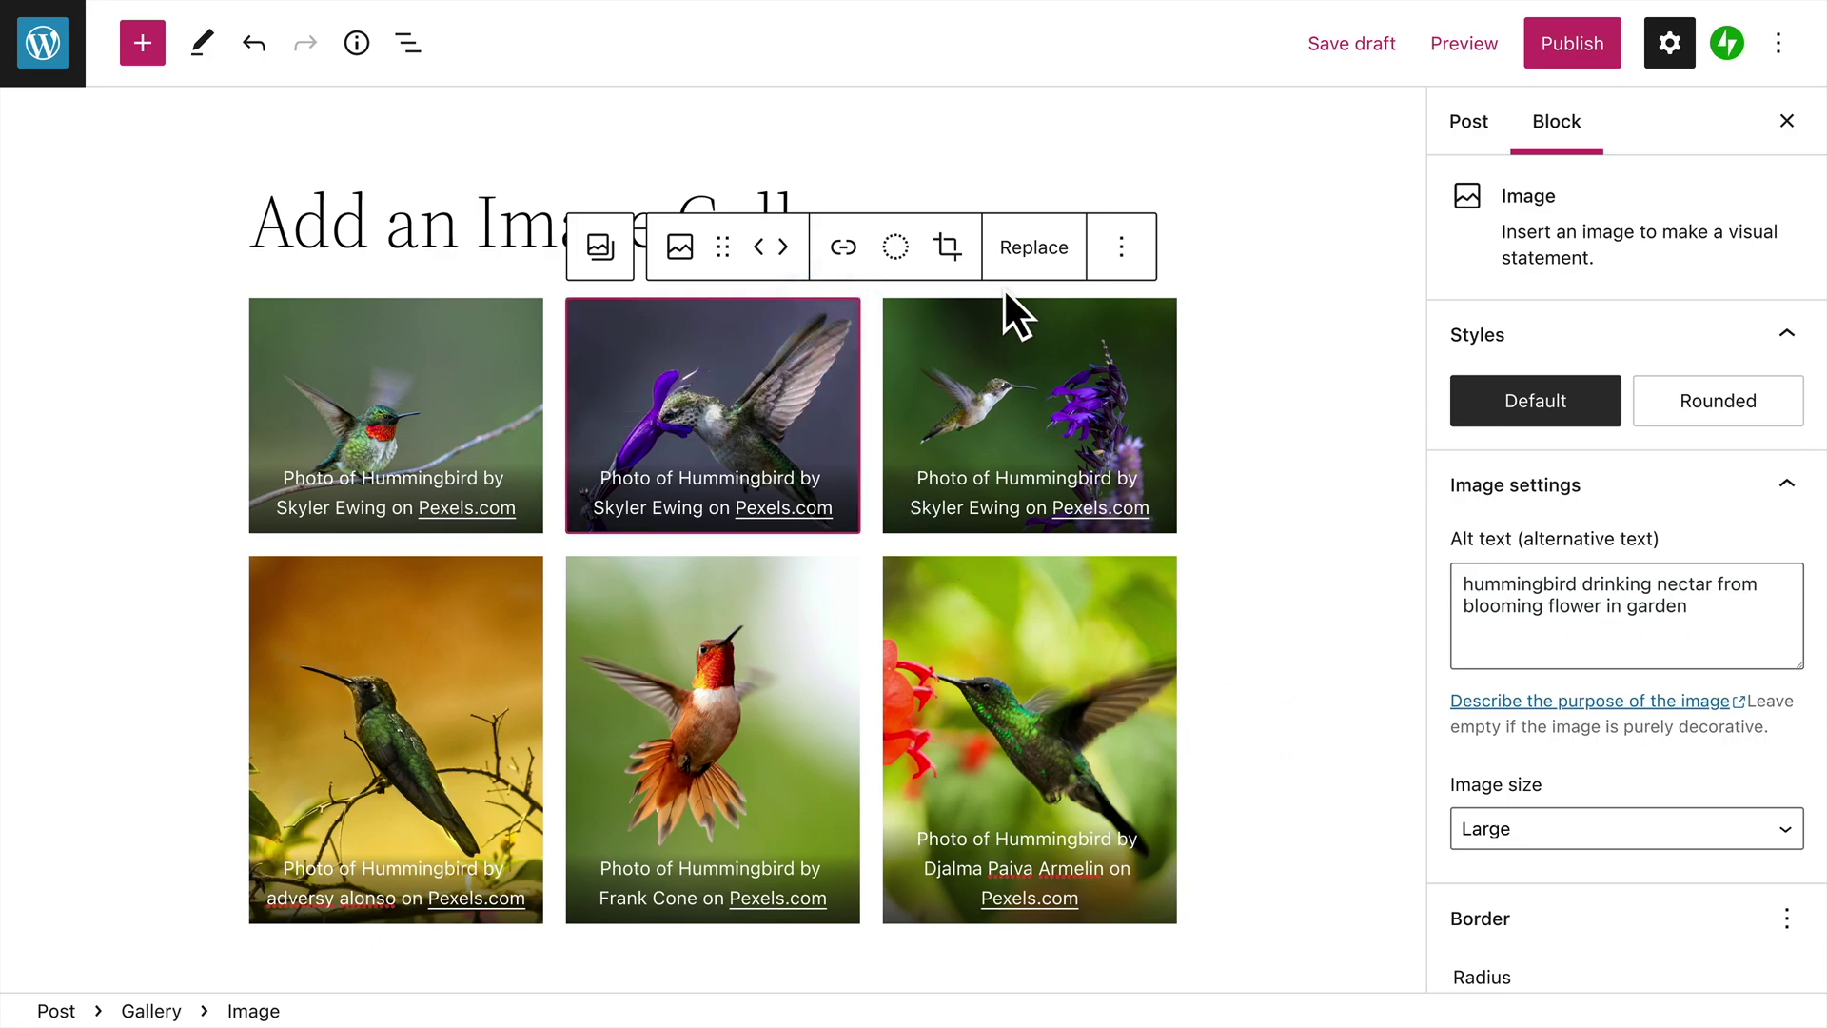
pyautogui.click(1069, 268)
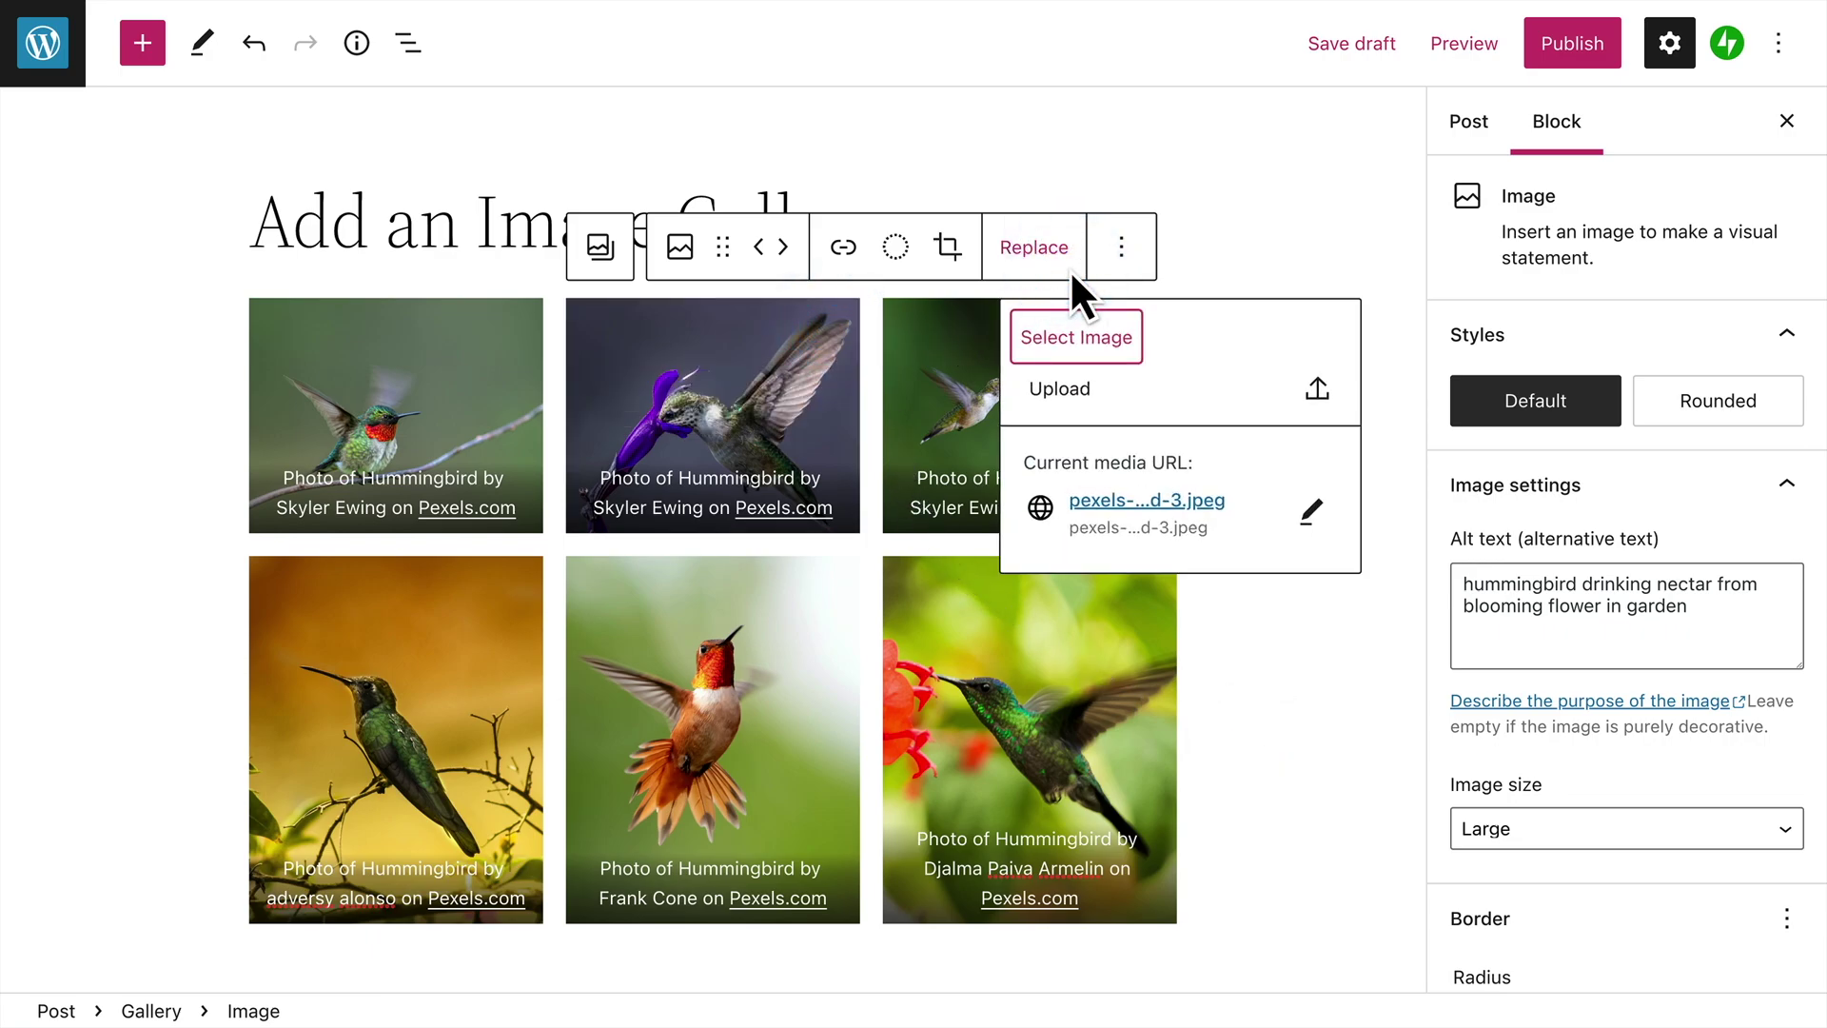
# Try the Rounded style on the purple-flower photo, then restore its Default square style.
pyautogui.click(1069, 268)
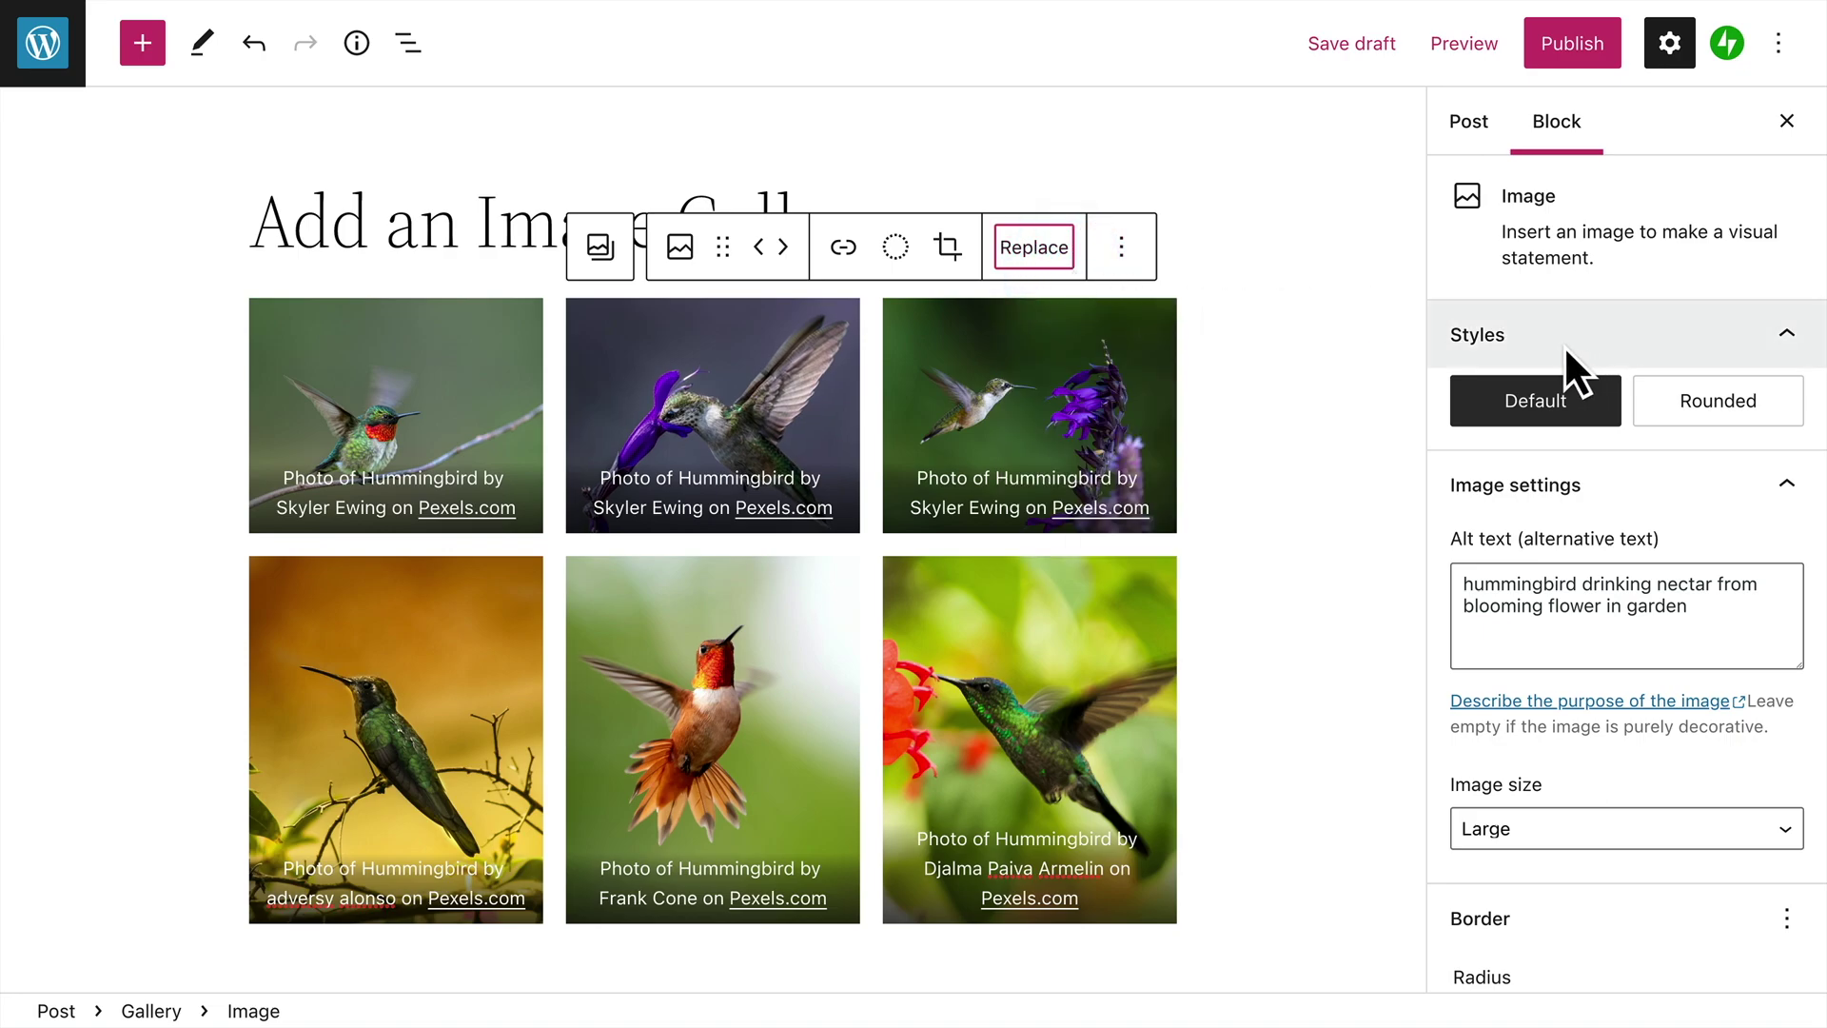
pyautogui.click(1766, 407)
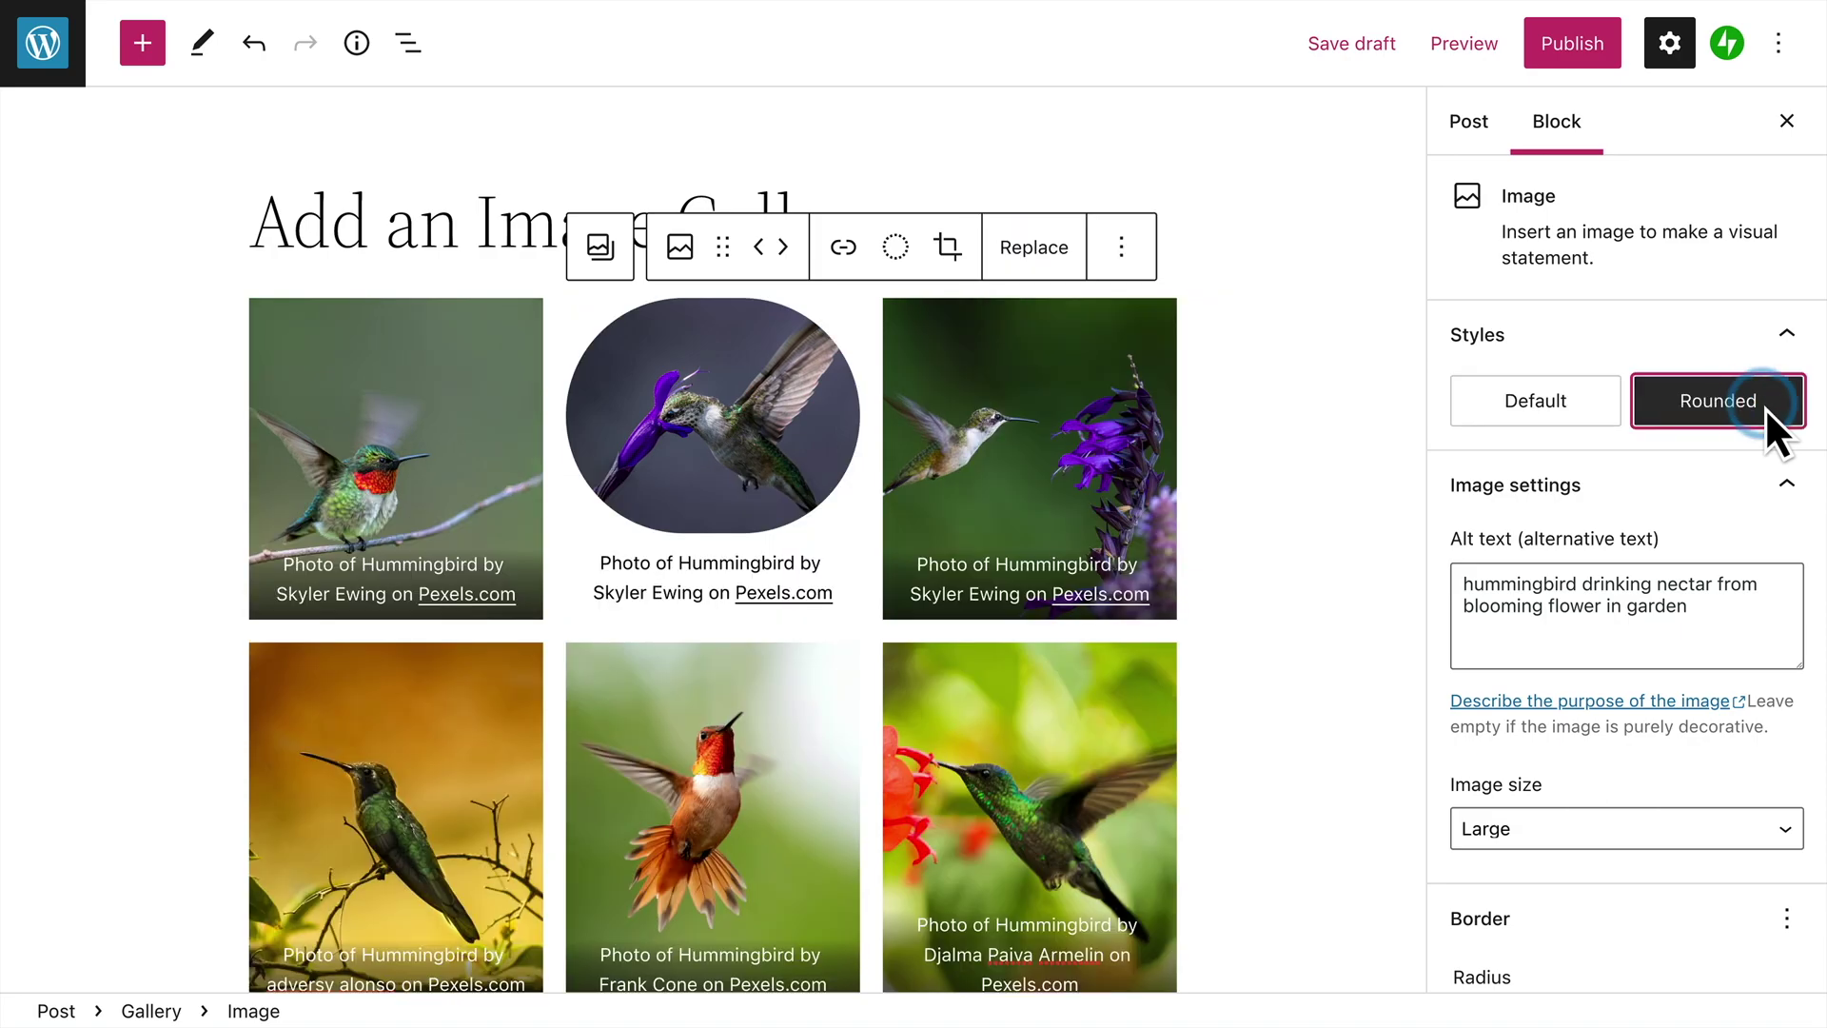
pyautogui.click(1593, 411)
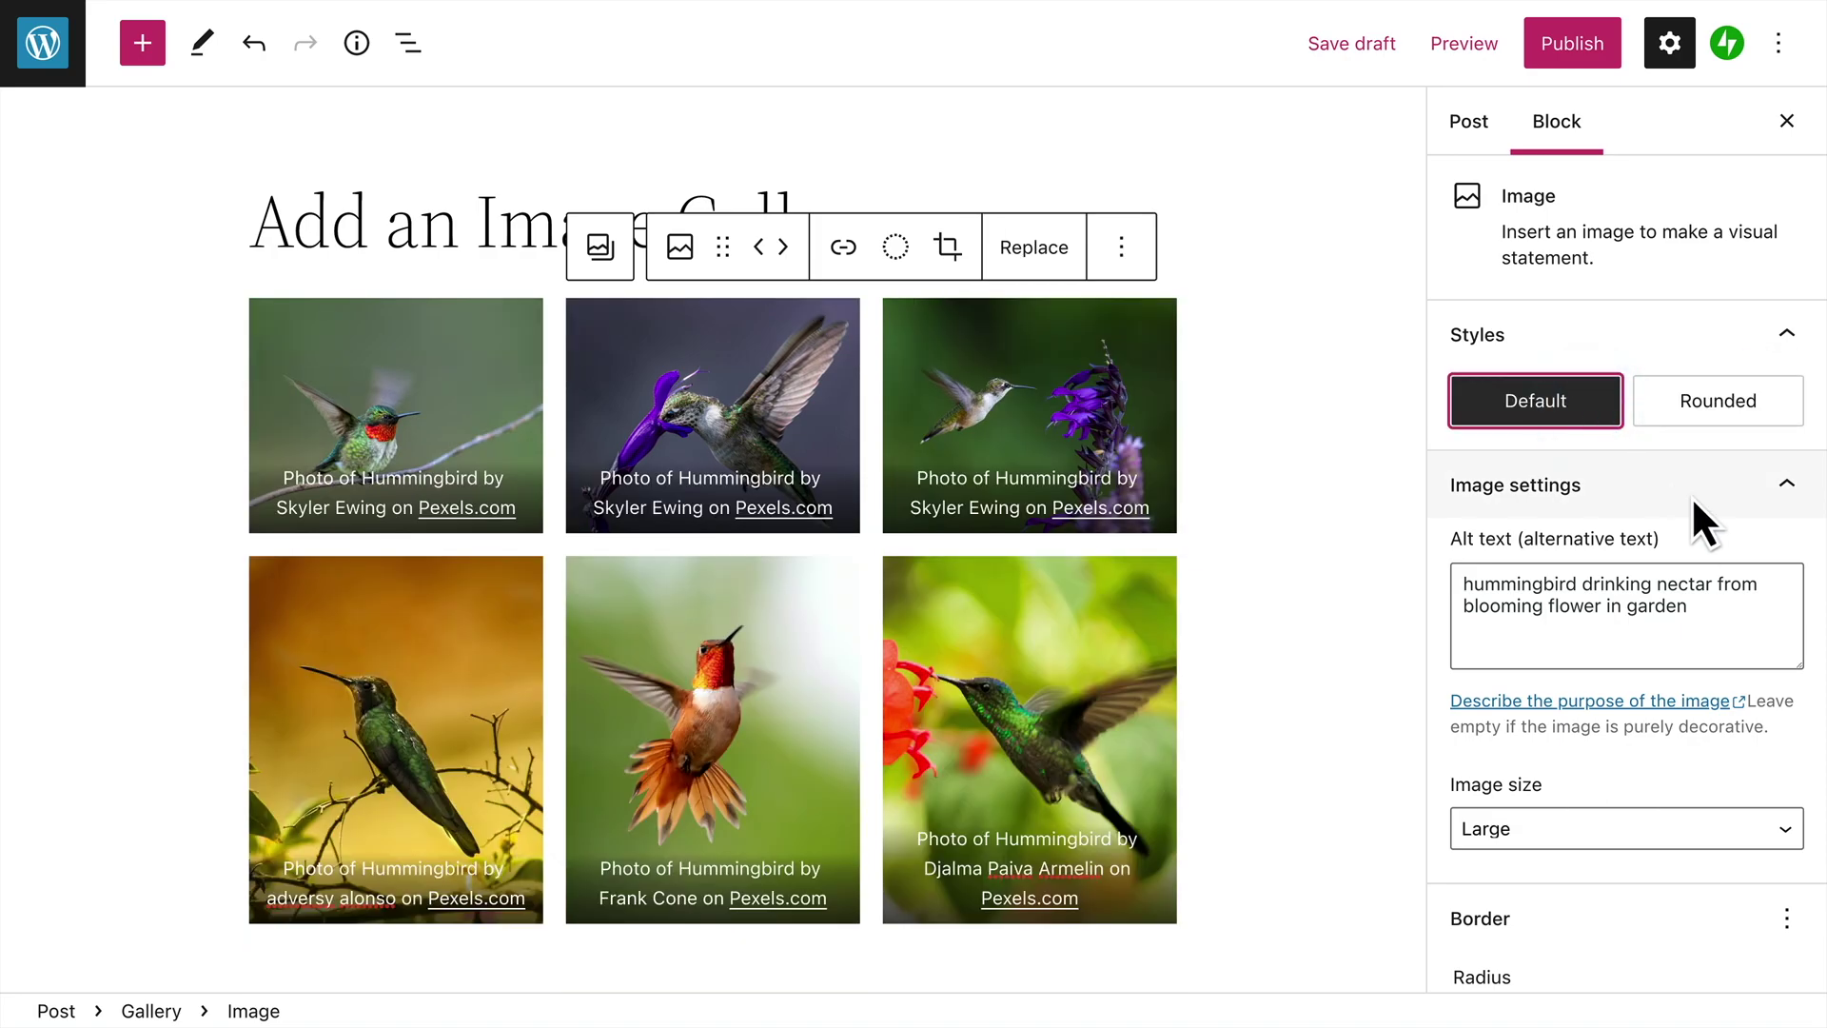
pyautogui.click(1728, 616)
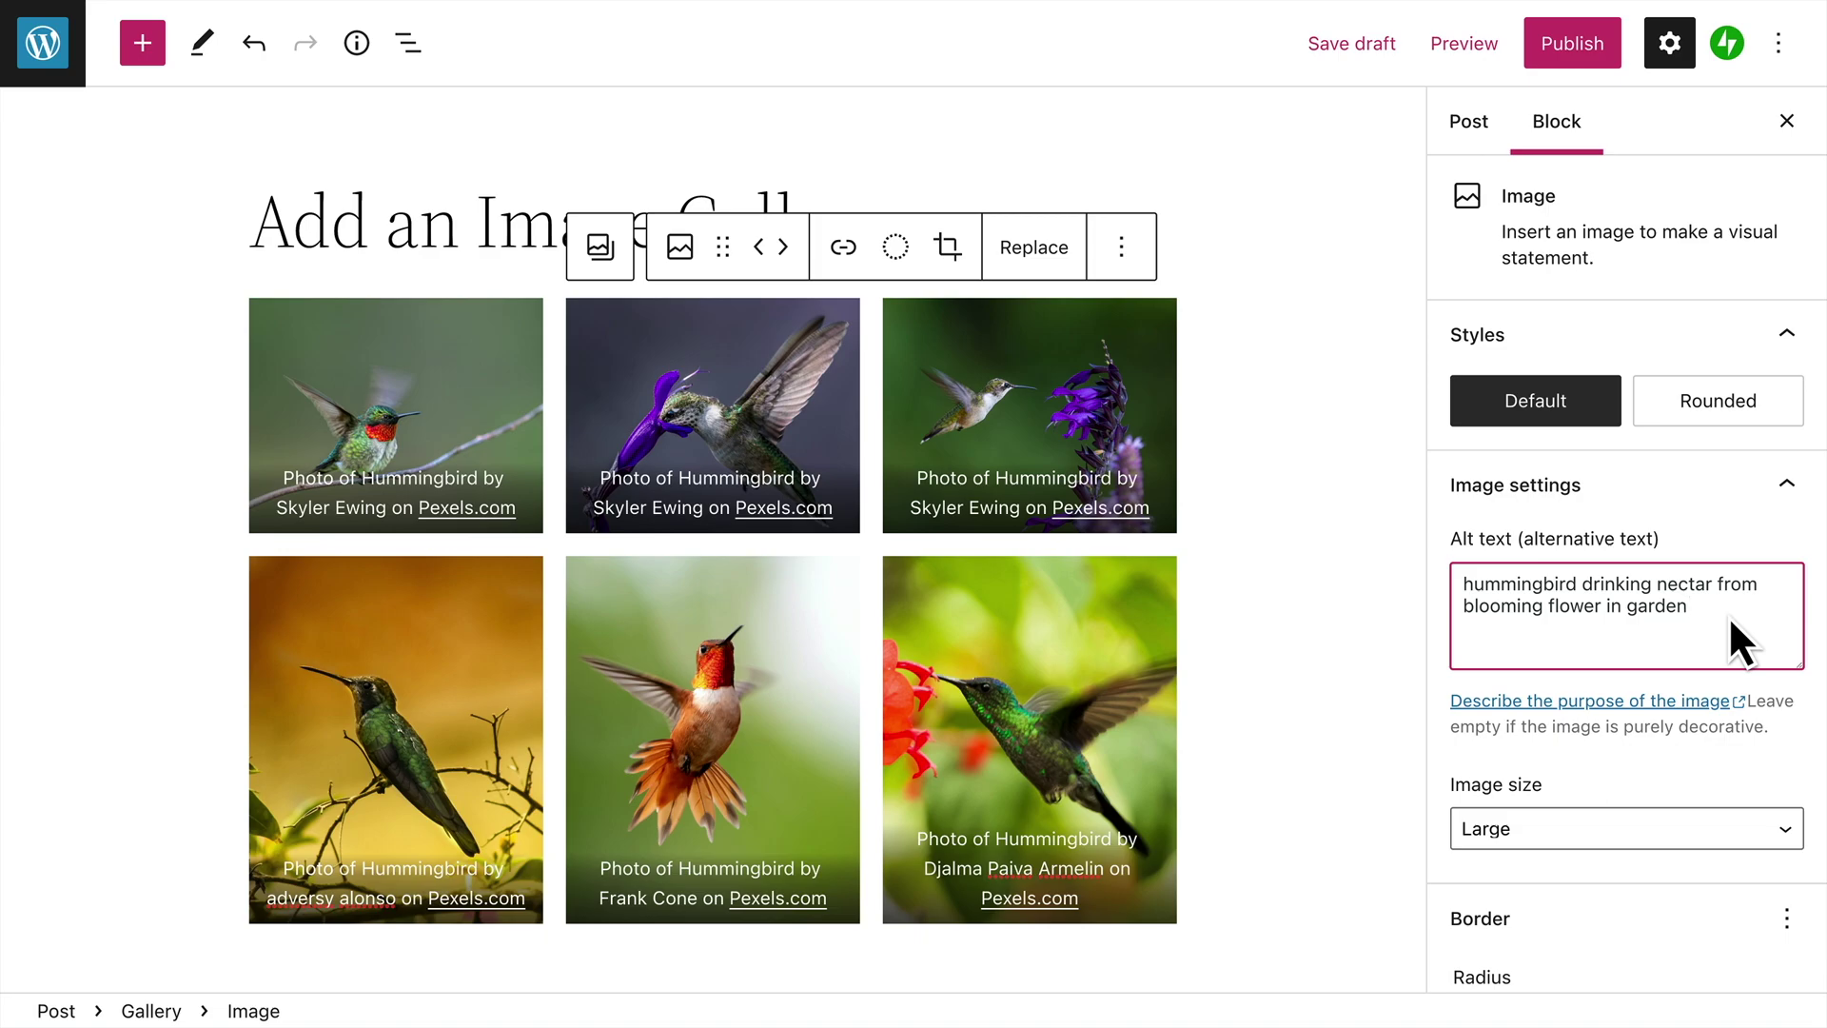
pyautogui.click(1581, 827)
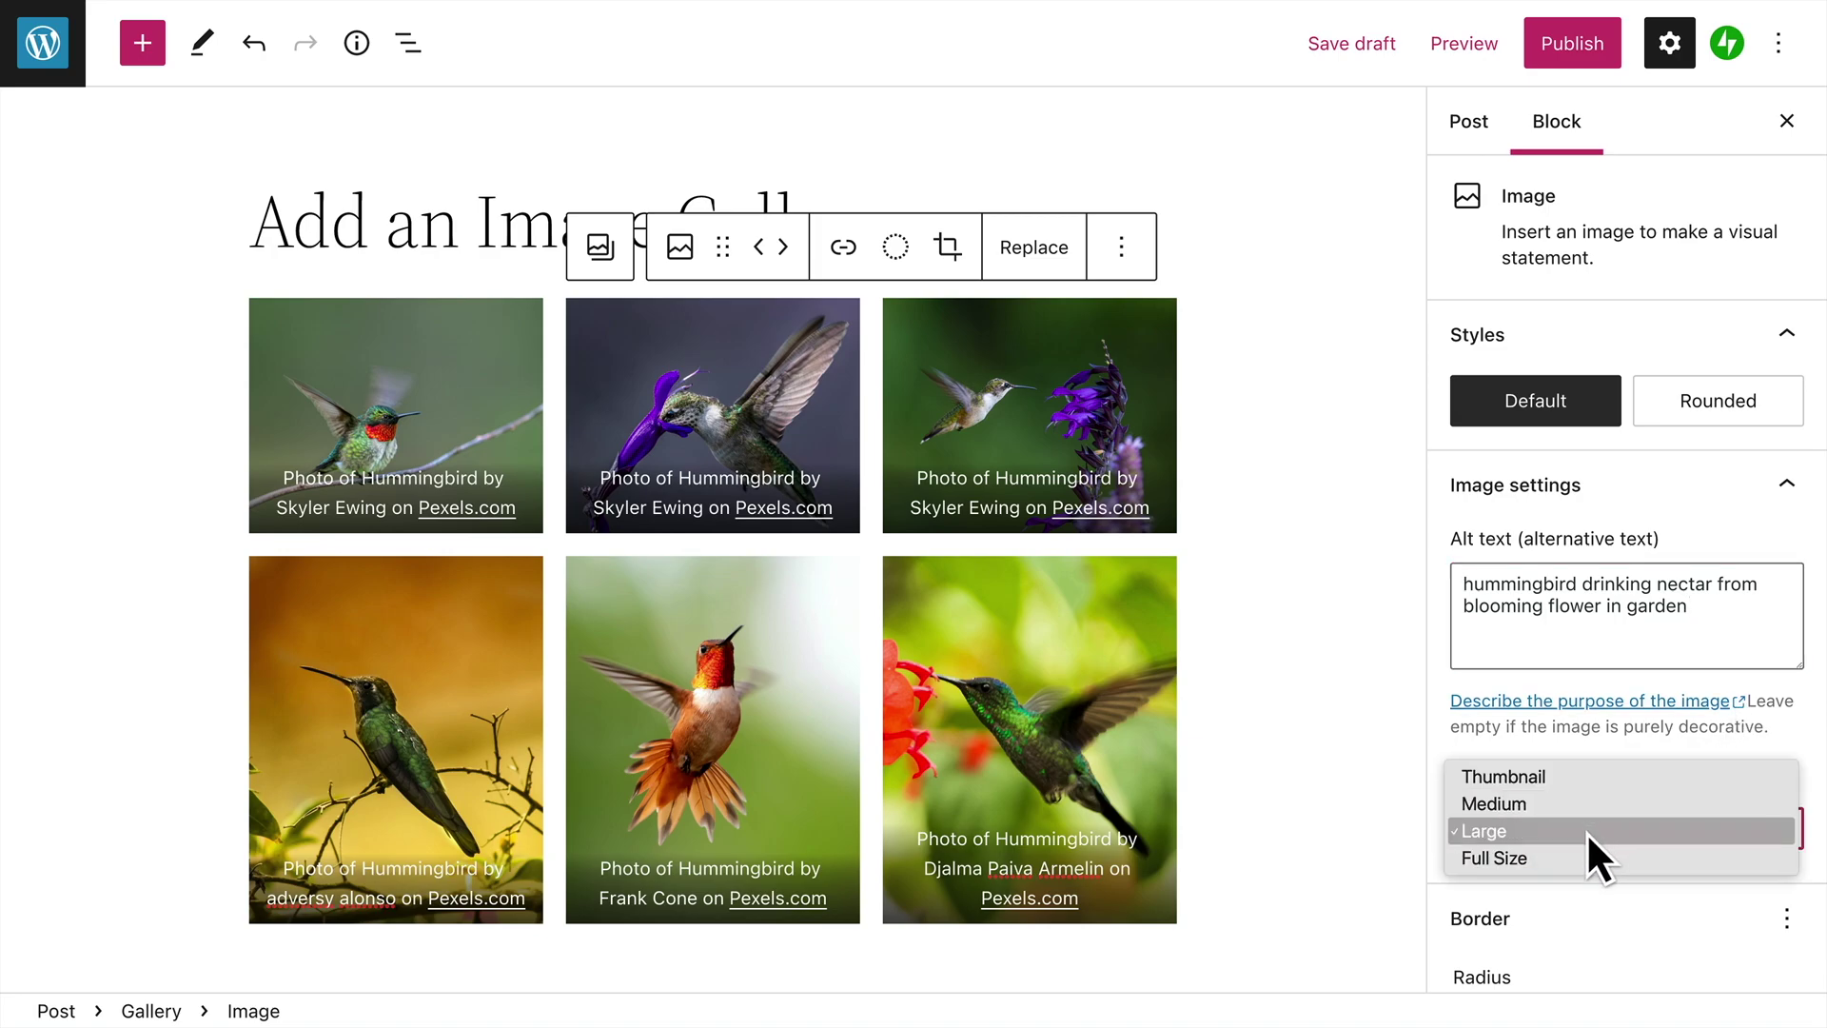
pyautogui.click(1586, 831)
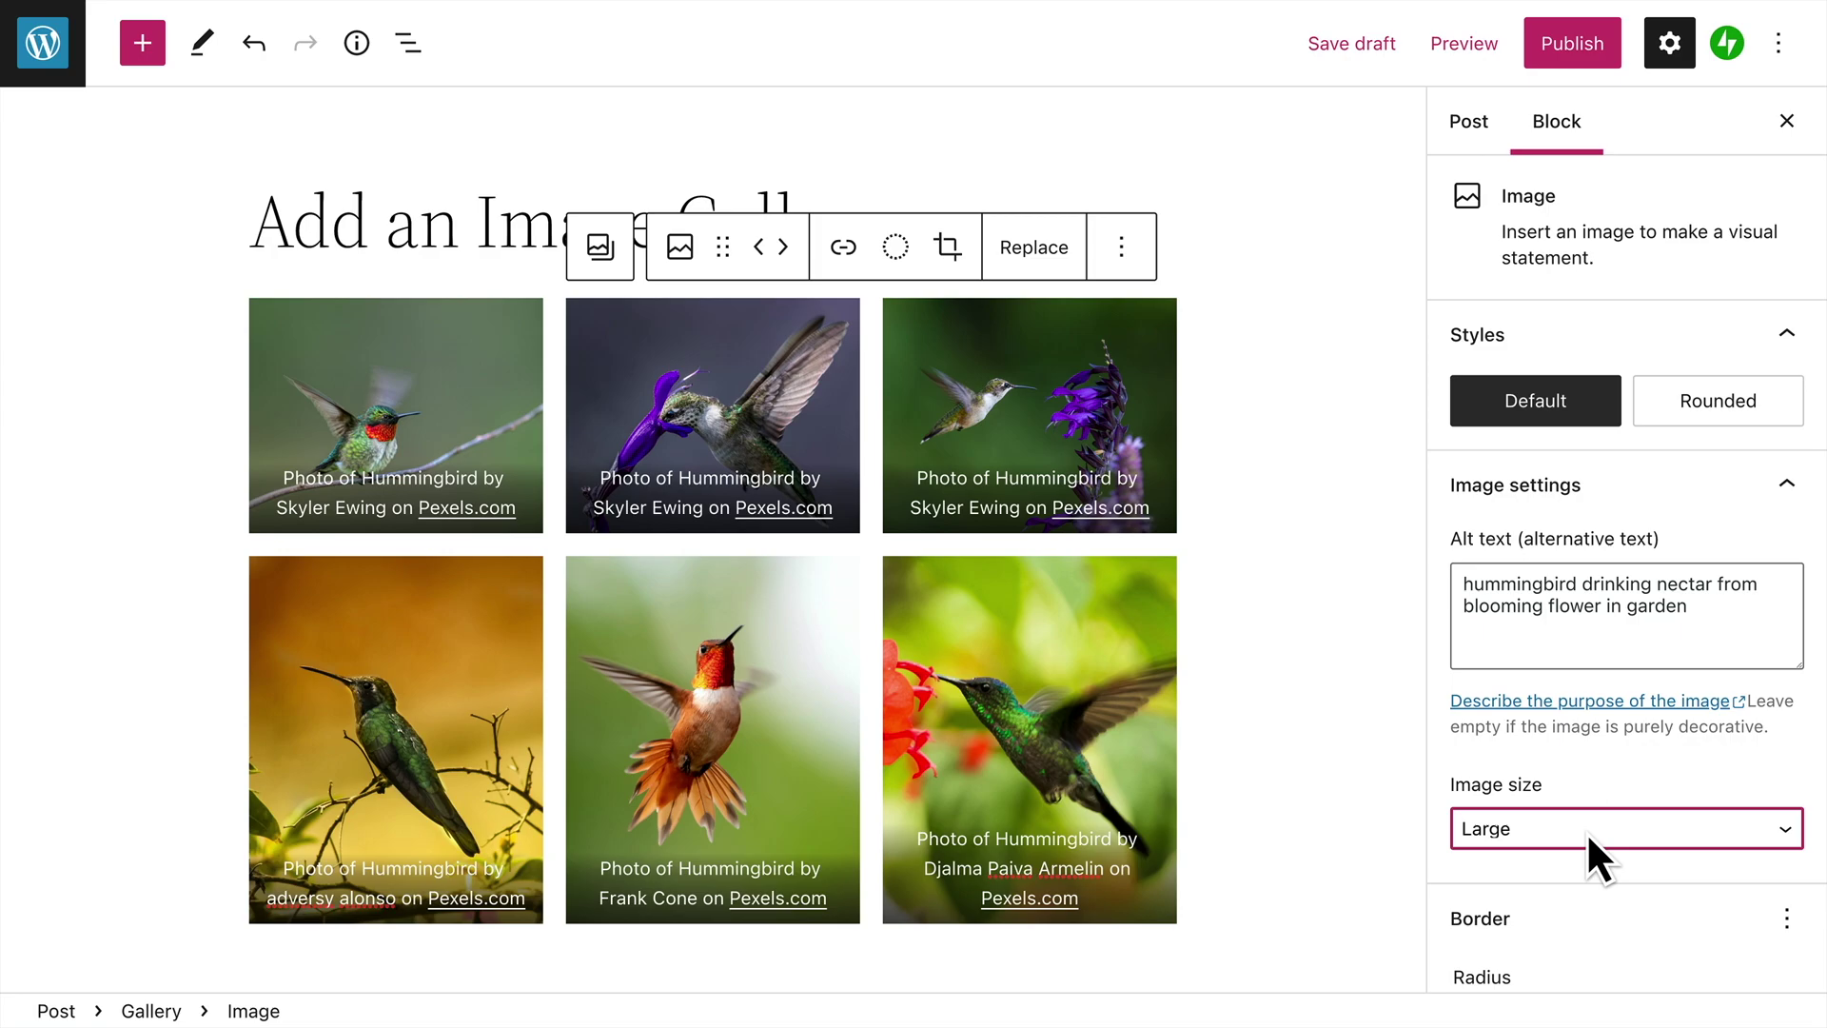
pyautogui.click(1619, 869)
pyautogui.scroll(-3, 1619, 870)
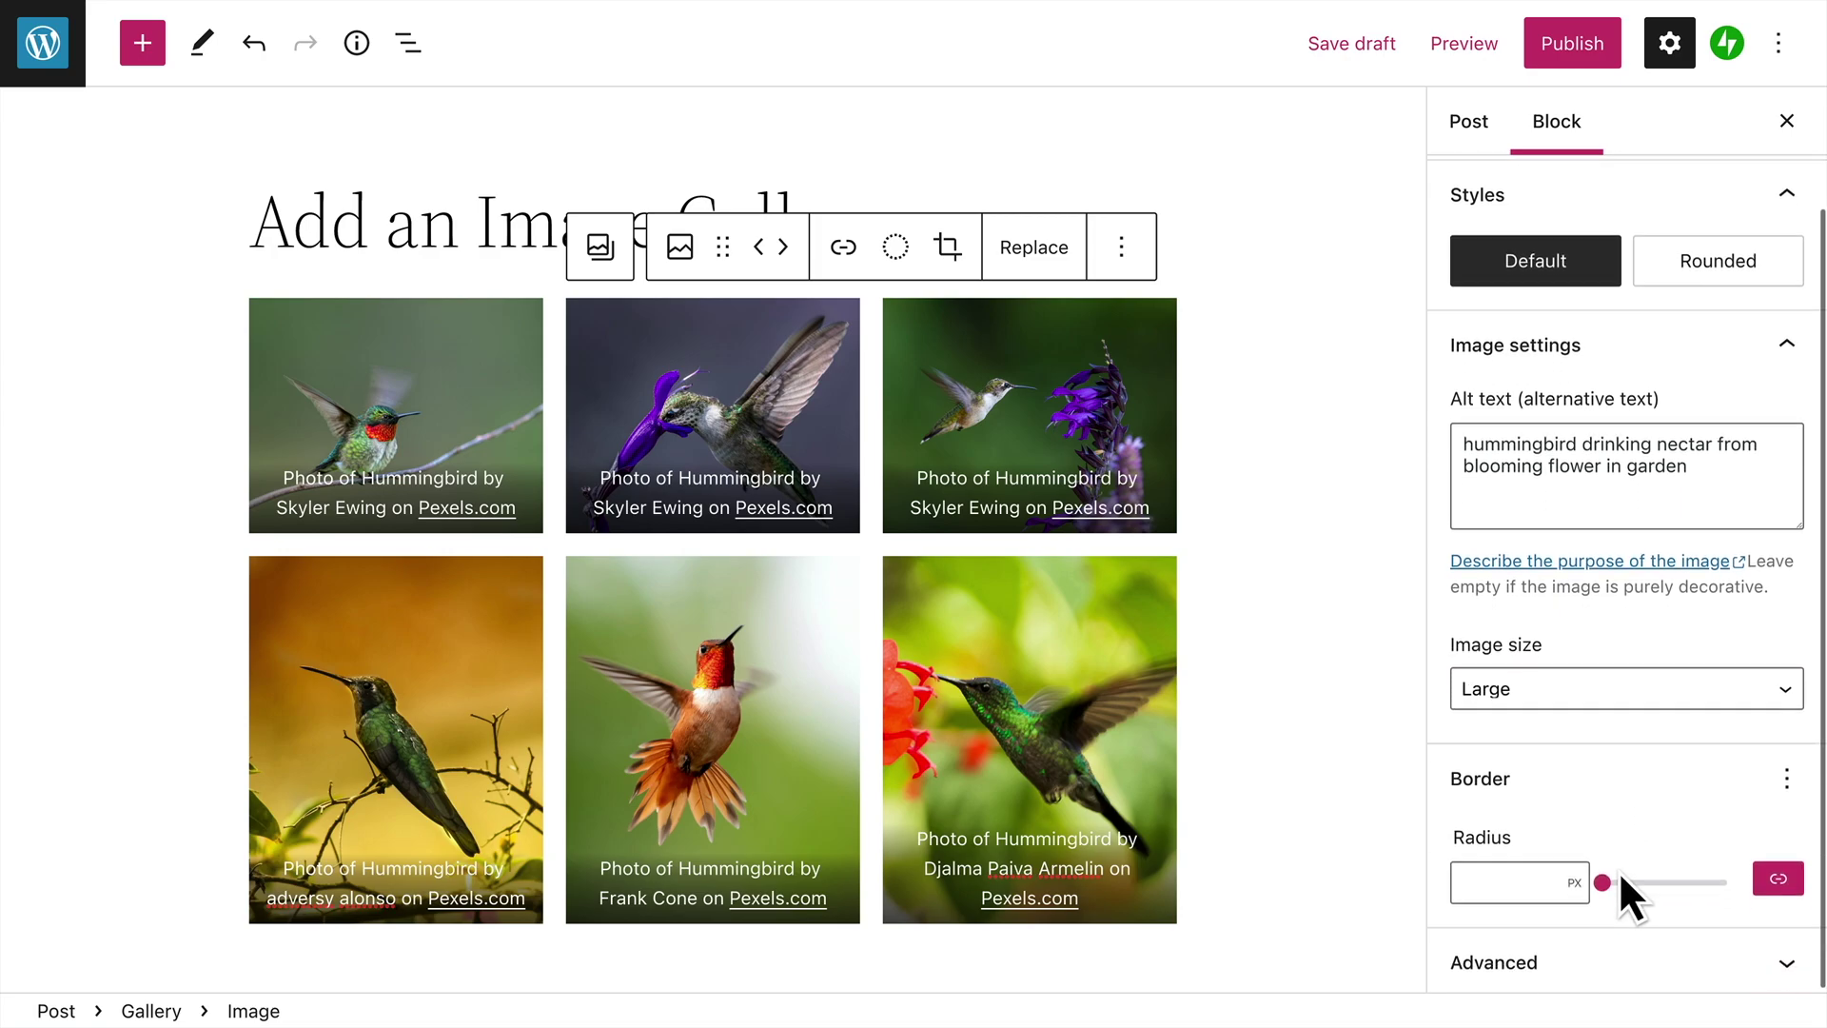
pyautogui.click(1499, 887)
pyautogui.write('12')
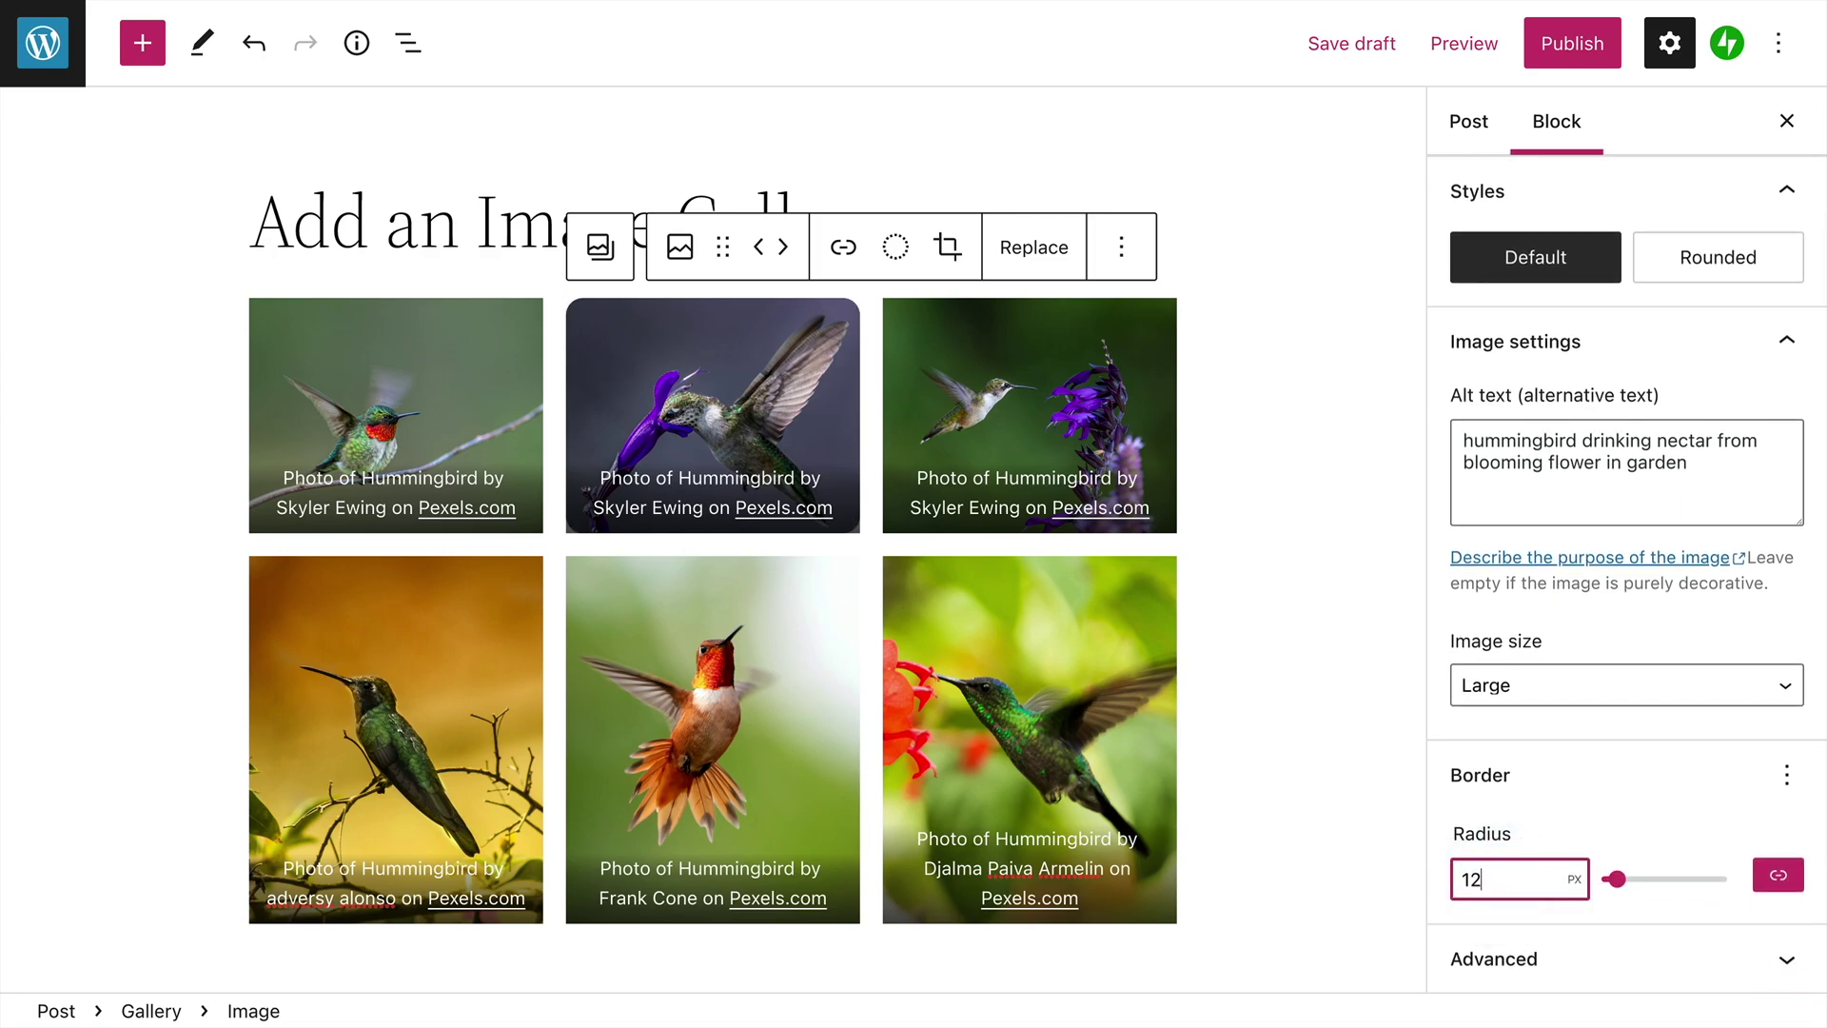
pyautogui.press('BackSpace')
pyautogui.click(1568, 818)
pyautogui.scroll(3, 1568, 818)
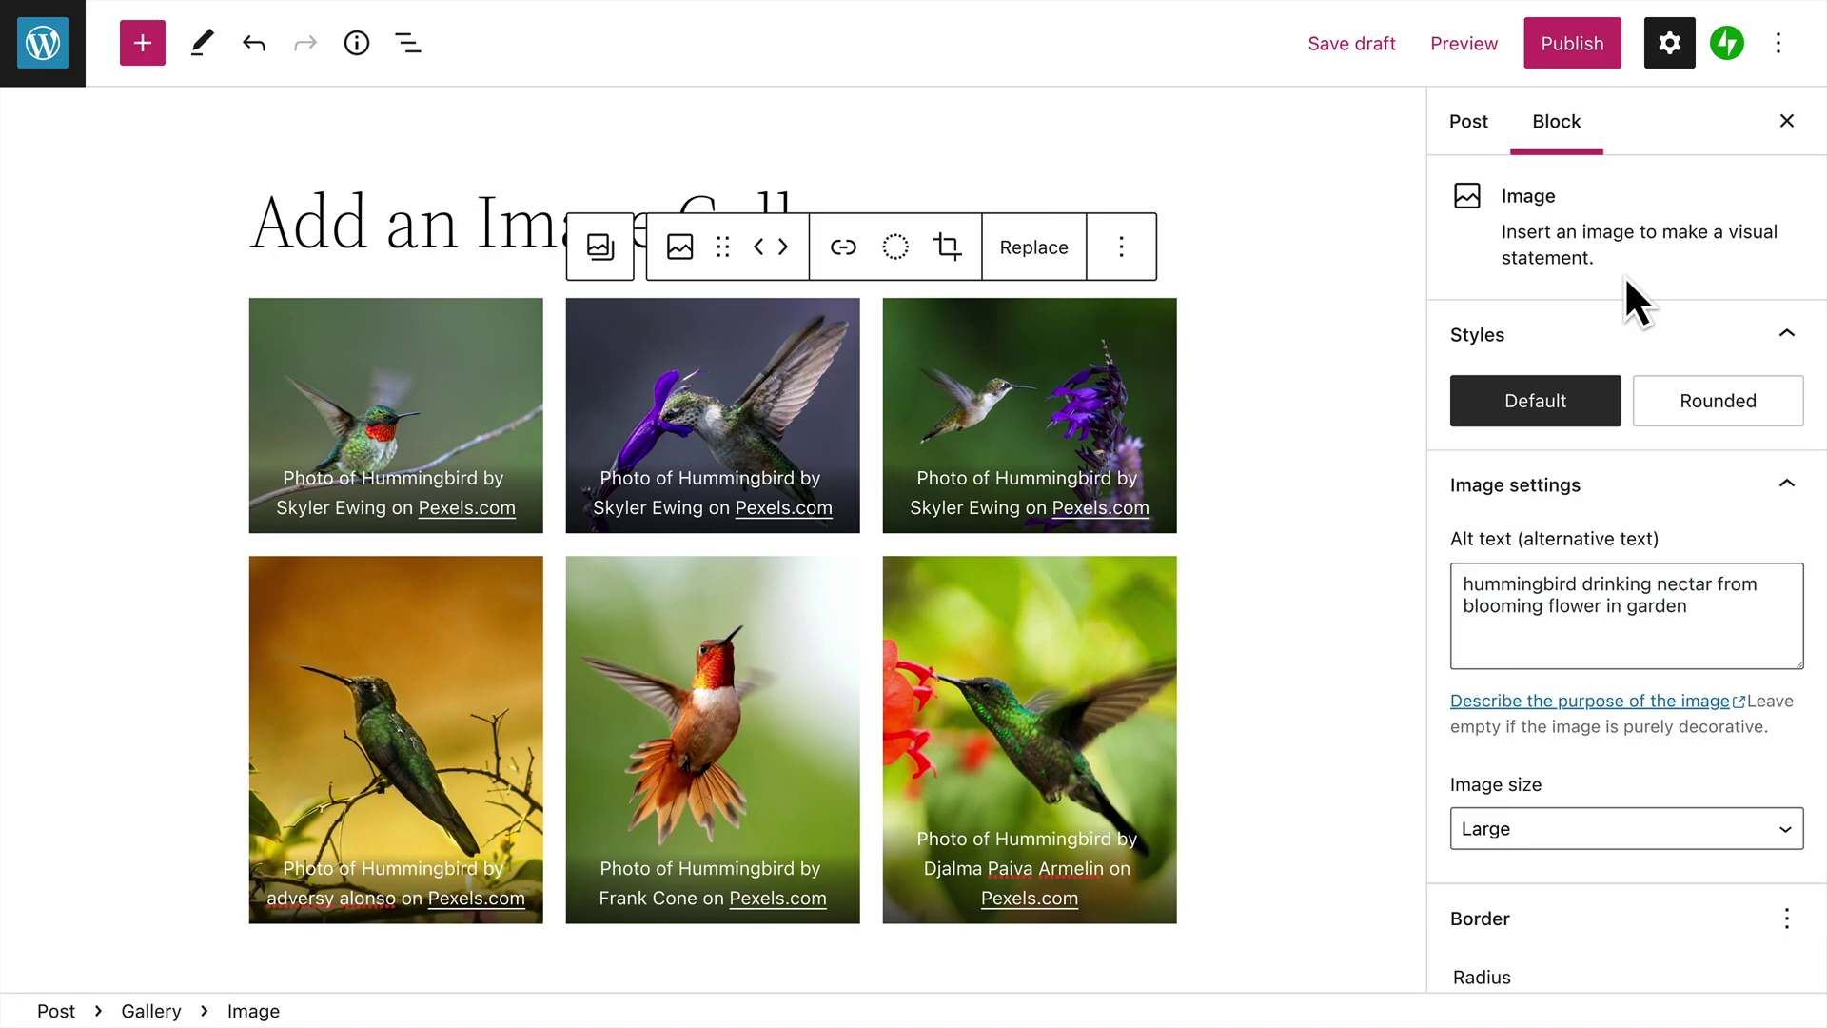
pyautogui.click(557, 357)
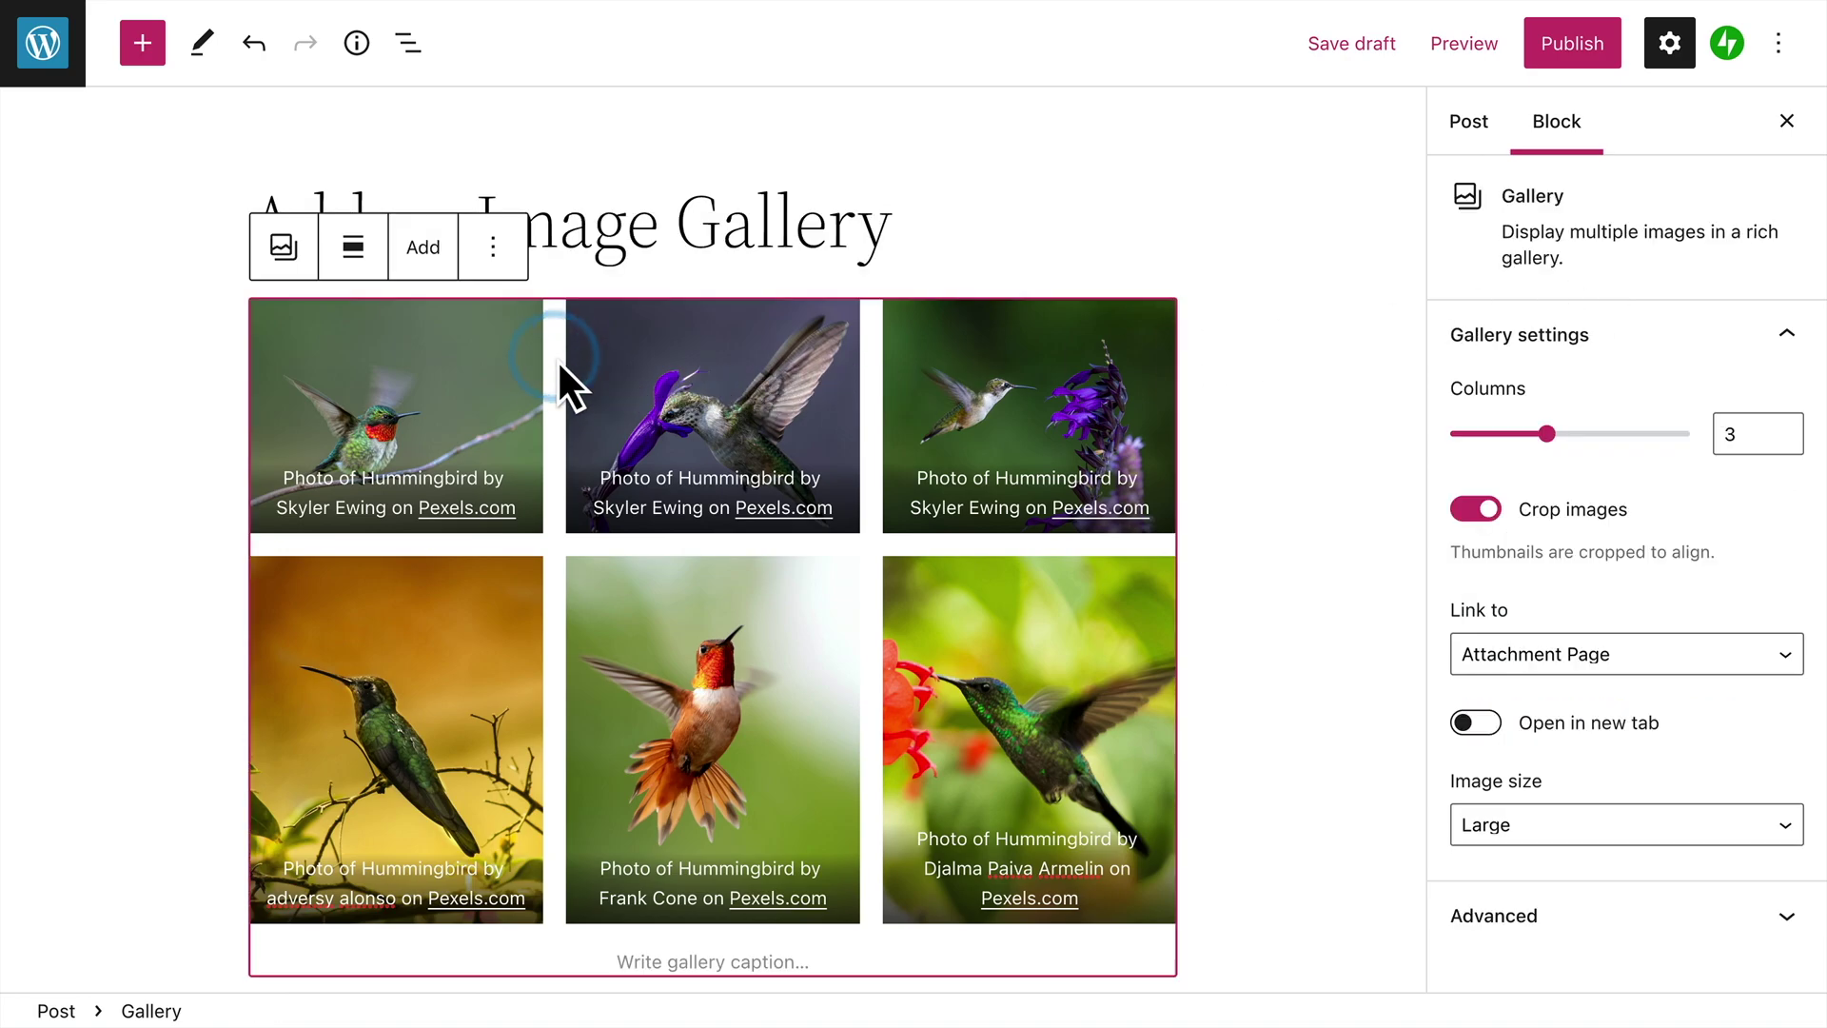
# Transform the hummingbird Gallery block into a Jetpack Tiled Gallery.
pyautogui.click(310, 267)
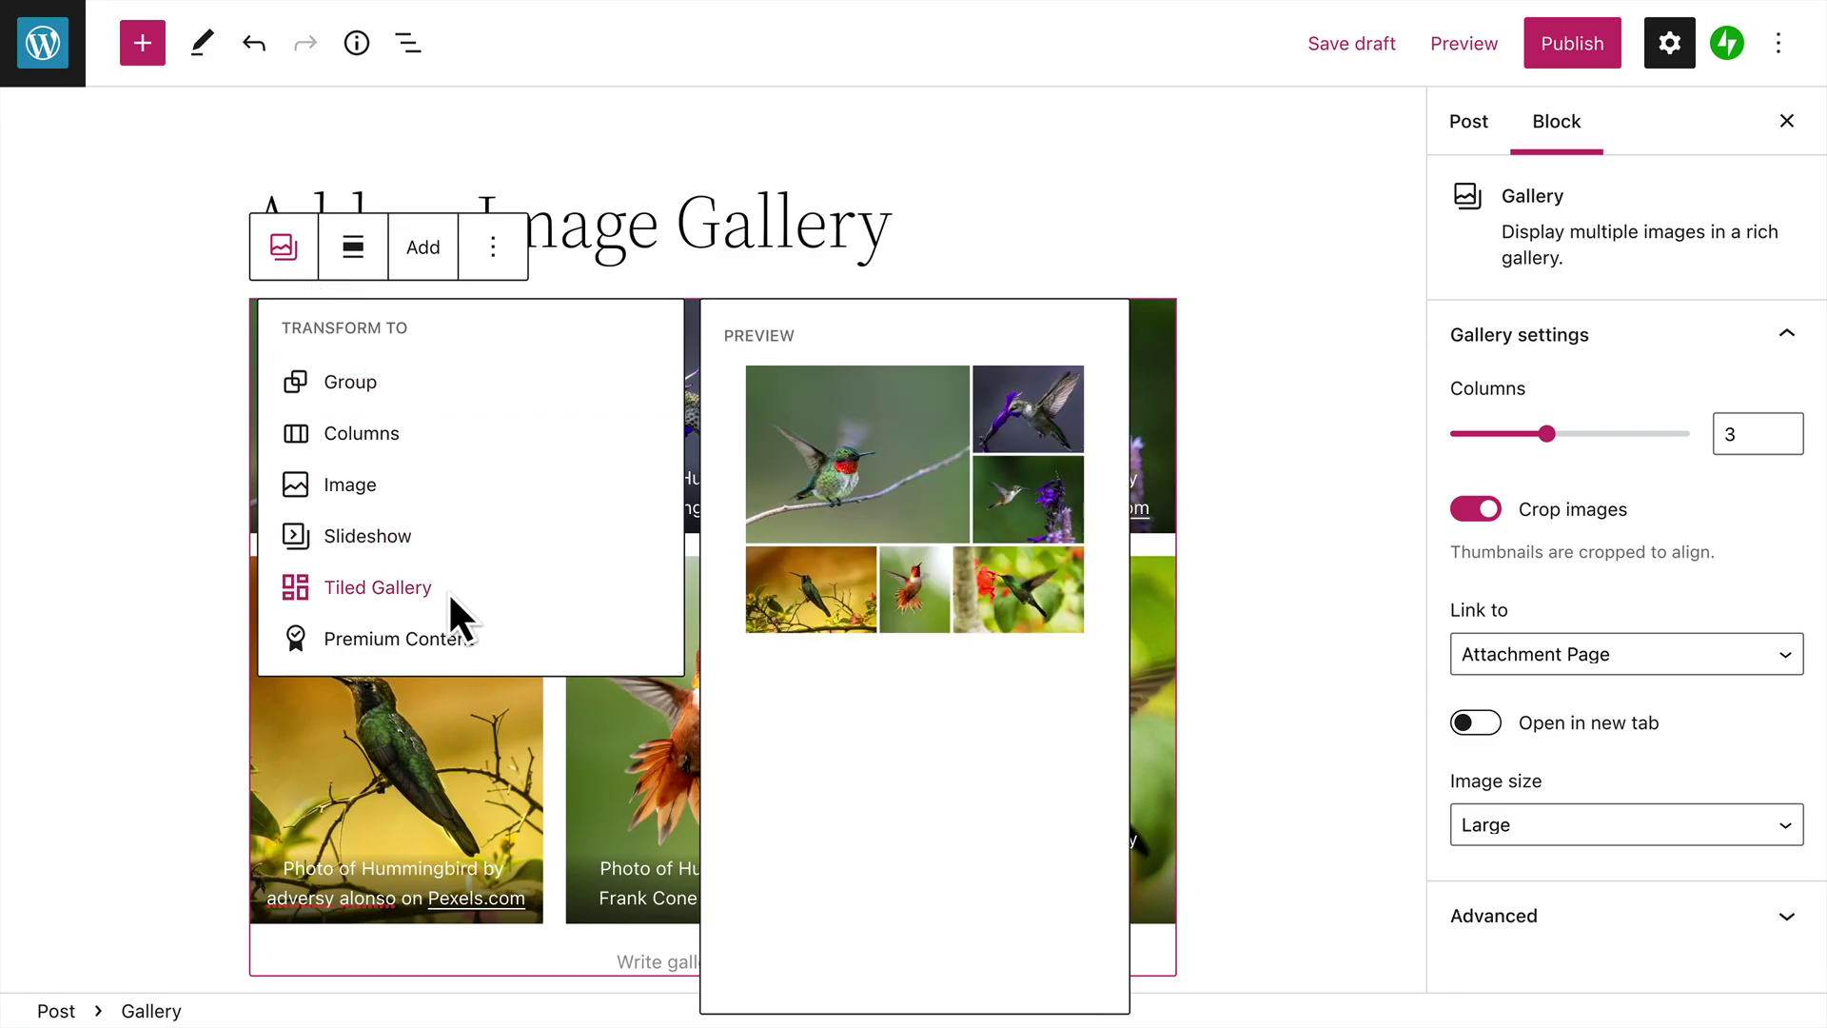
pyautogui.click(462, 596)
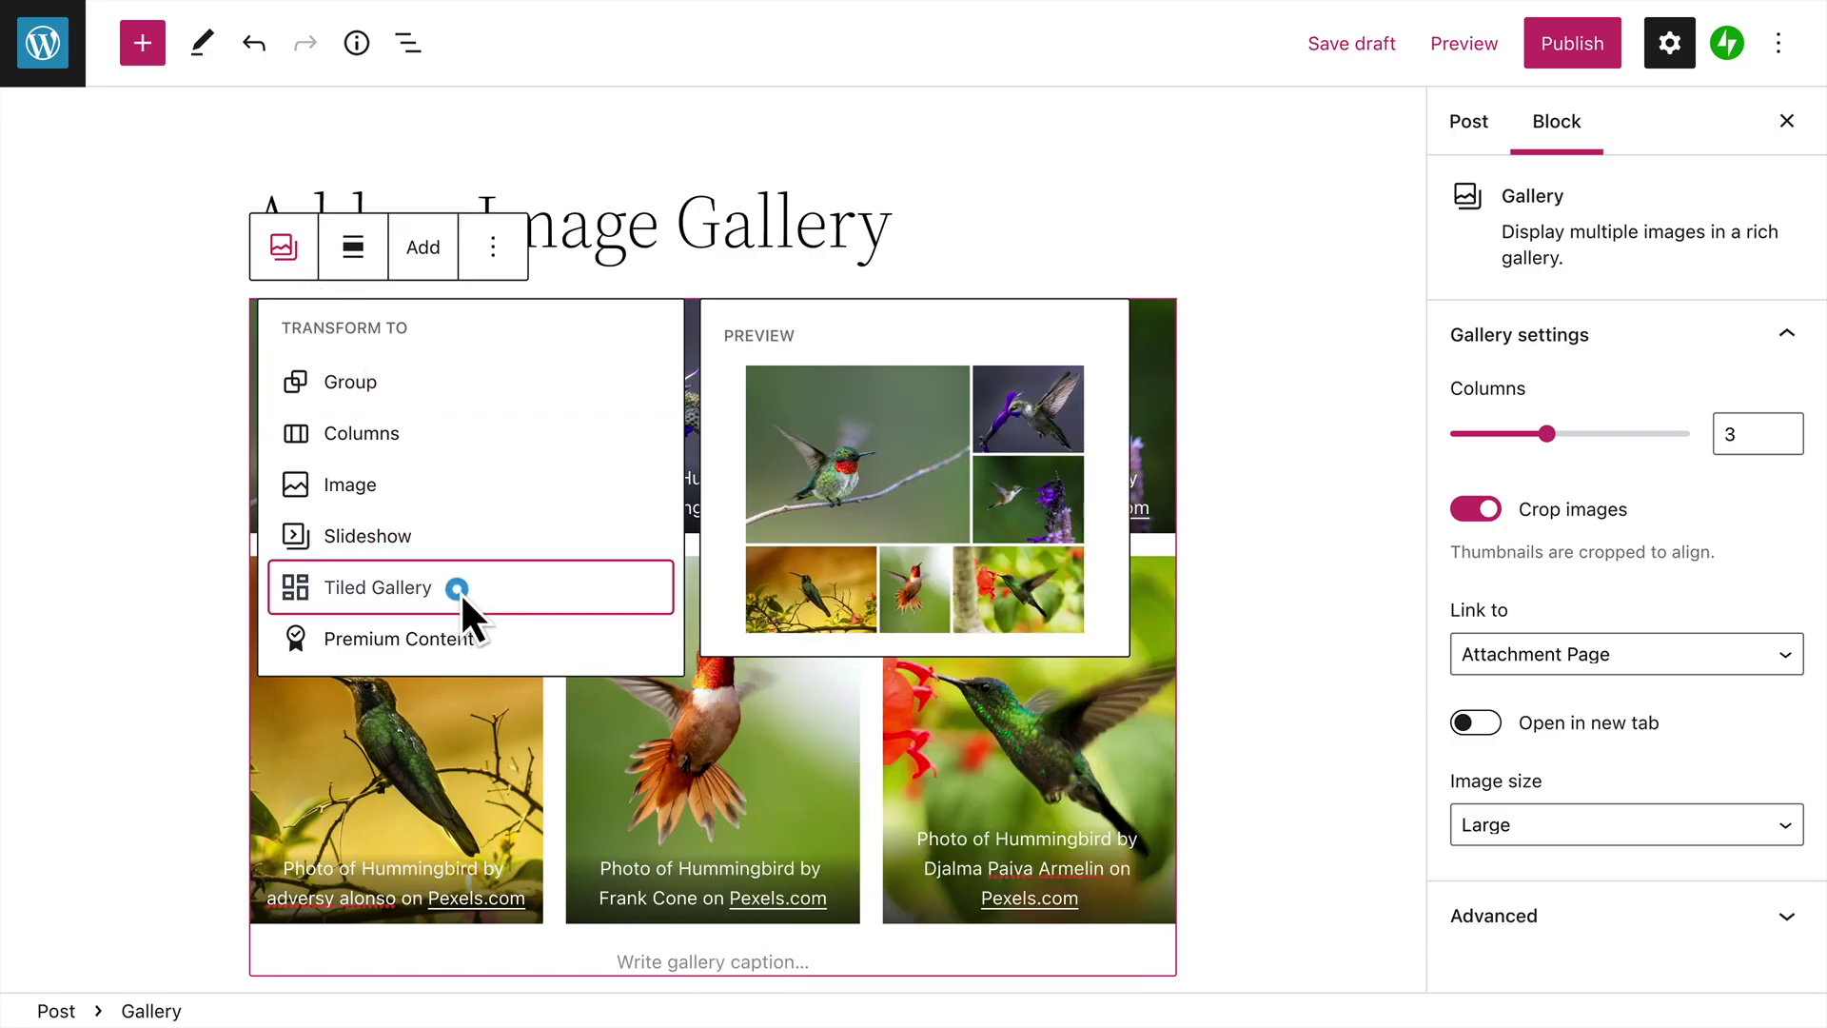
pyautogui.scroll(-2, 461, 595)
pyautogui.scroll(1, 461, 595)
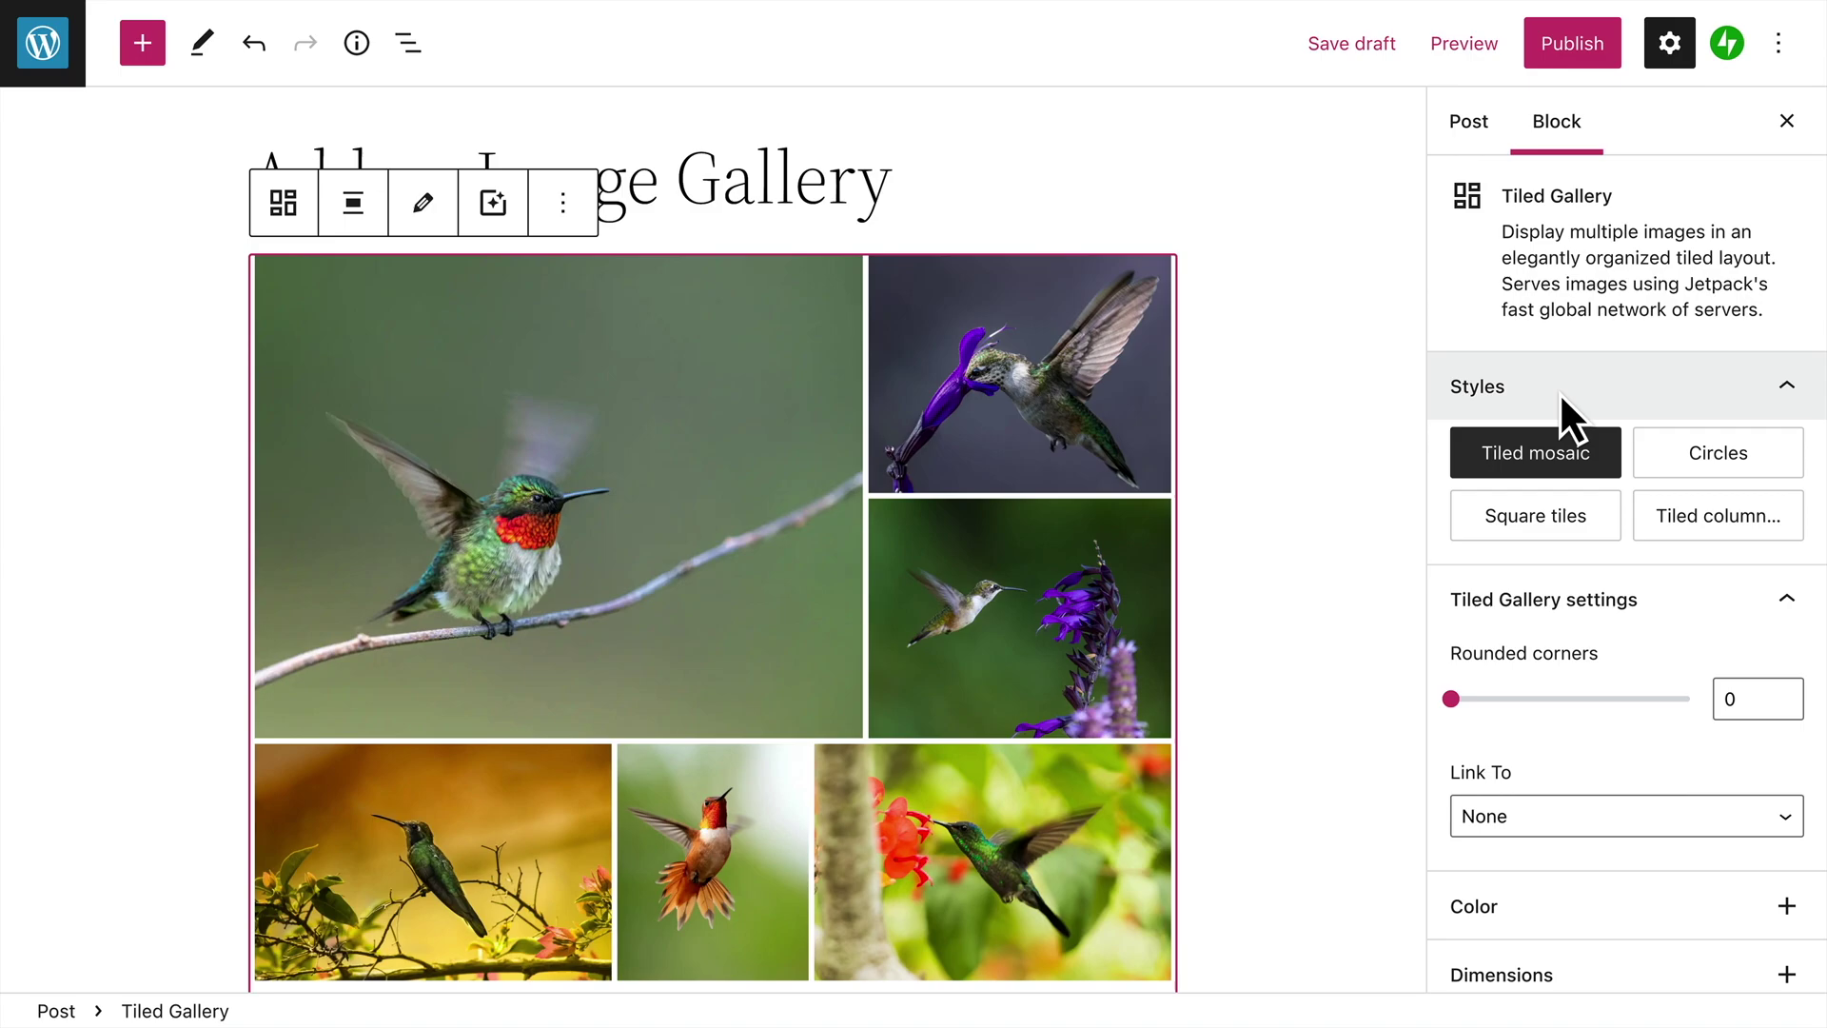
# Preview the Circles, Square tiles and Tiled columns styles, then return to Tiled mosaic.
pyautogui.moveTo(1606, 458)
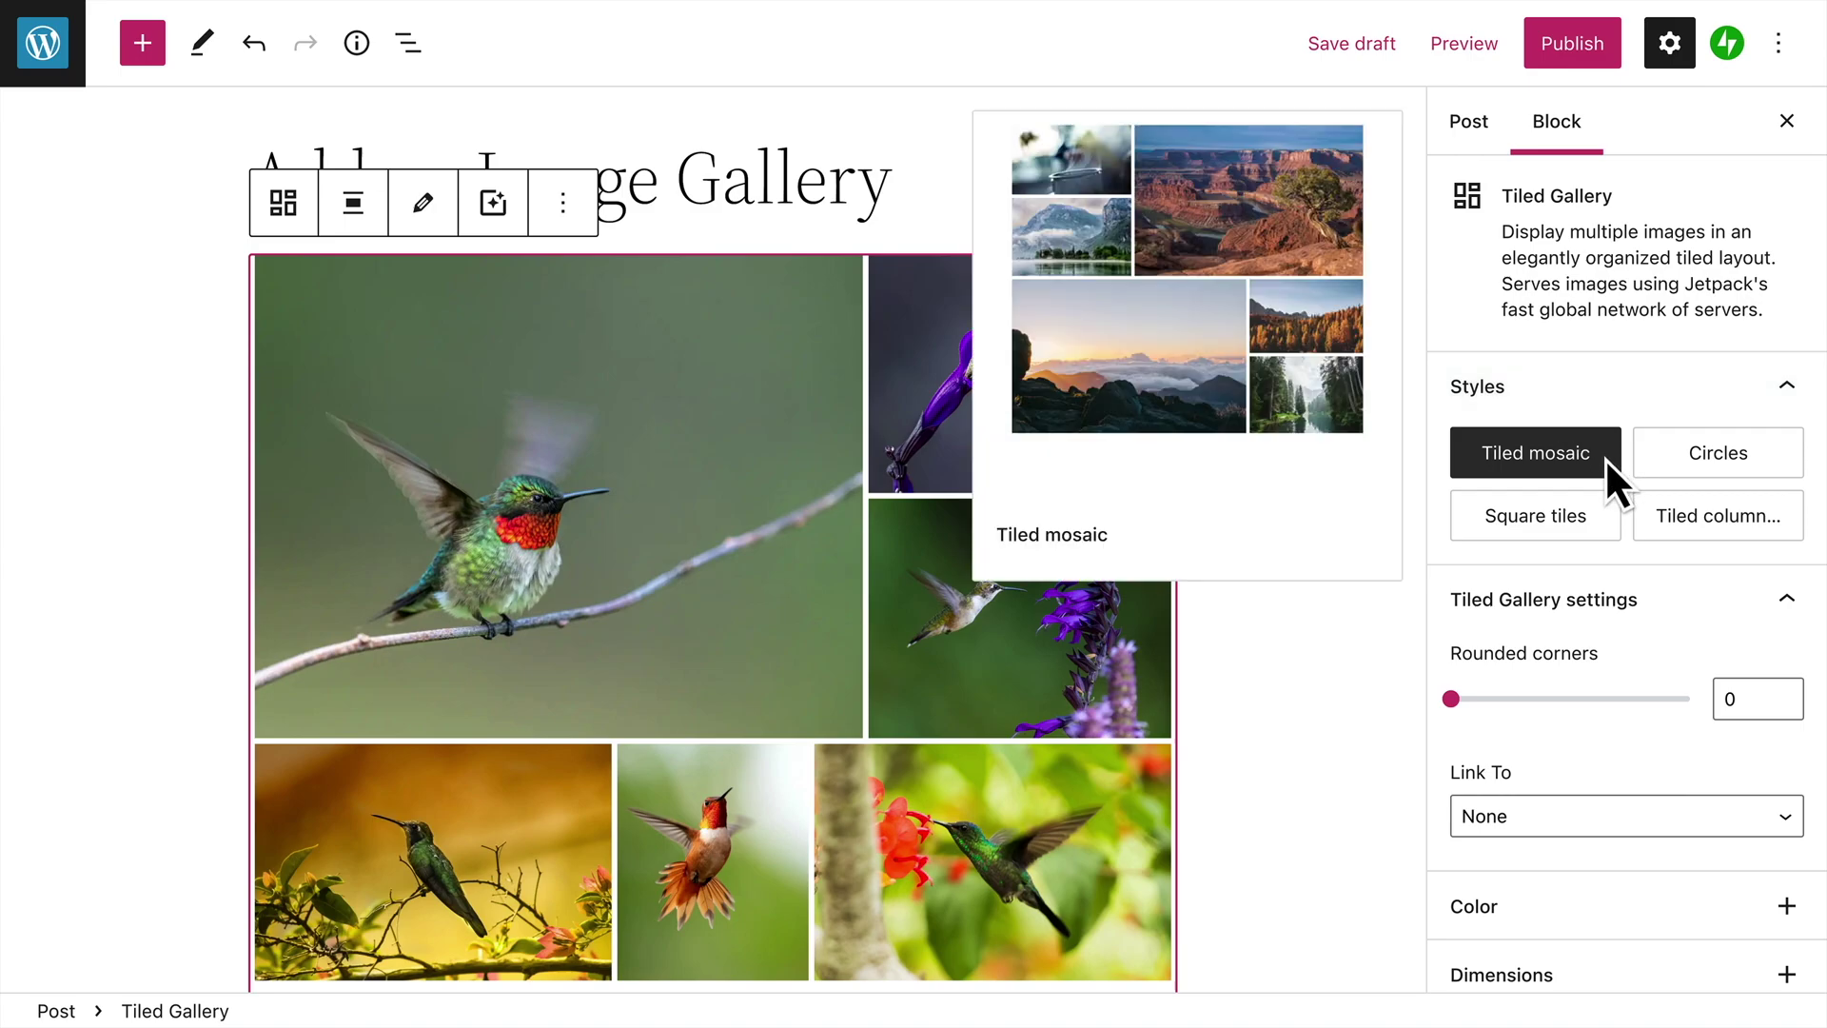
pyautogui.click(1771, 459)
pyautogui.click(1596, 522)
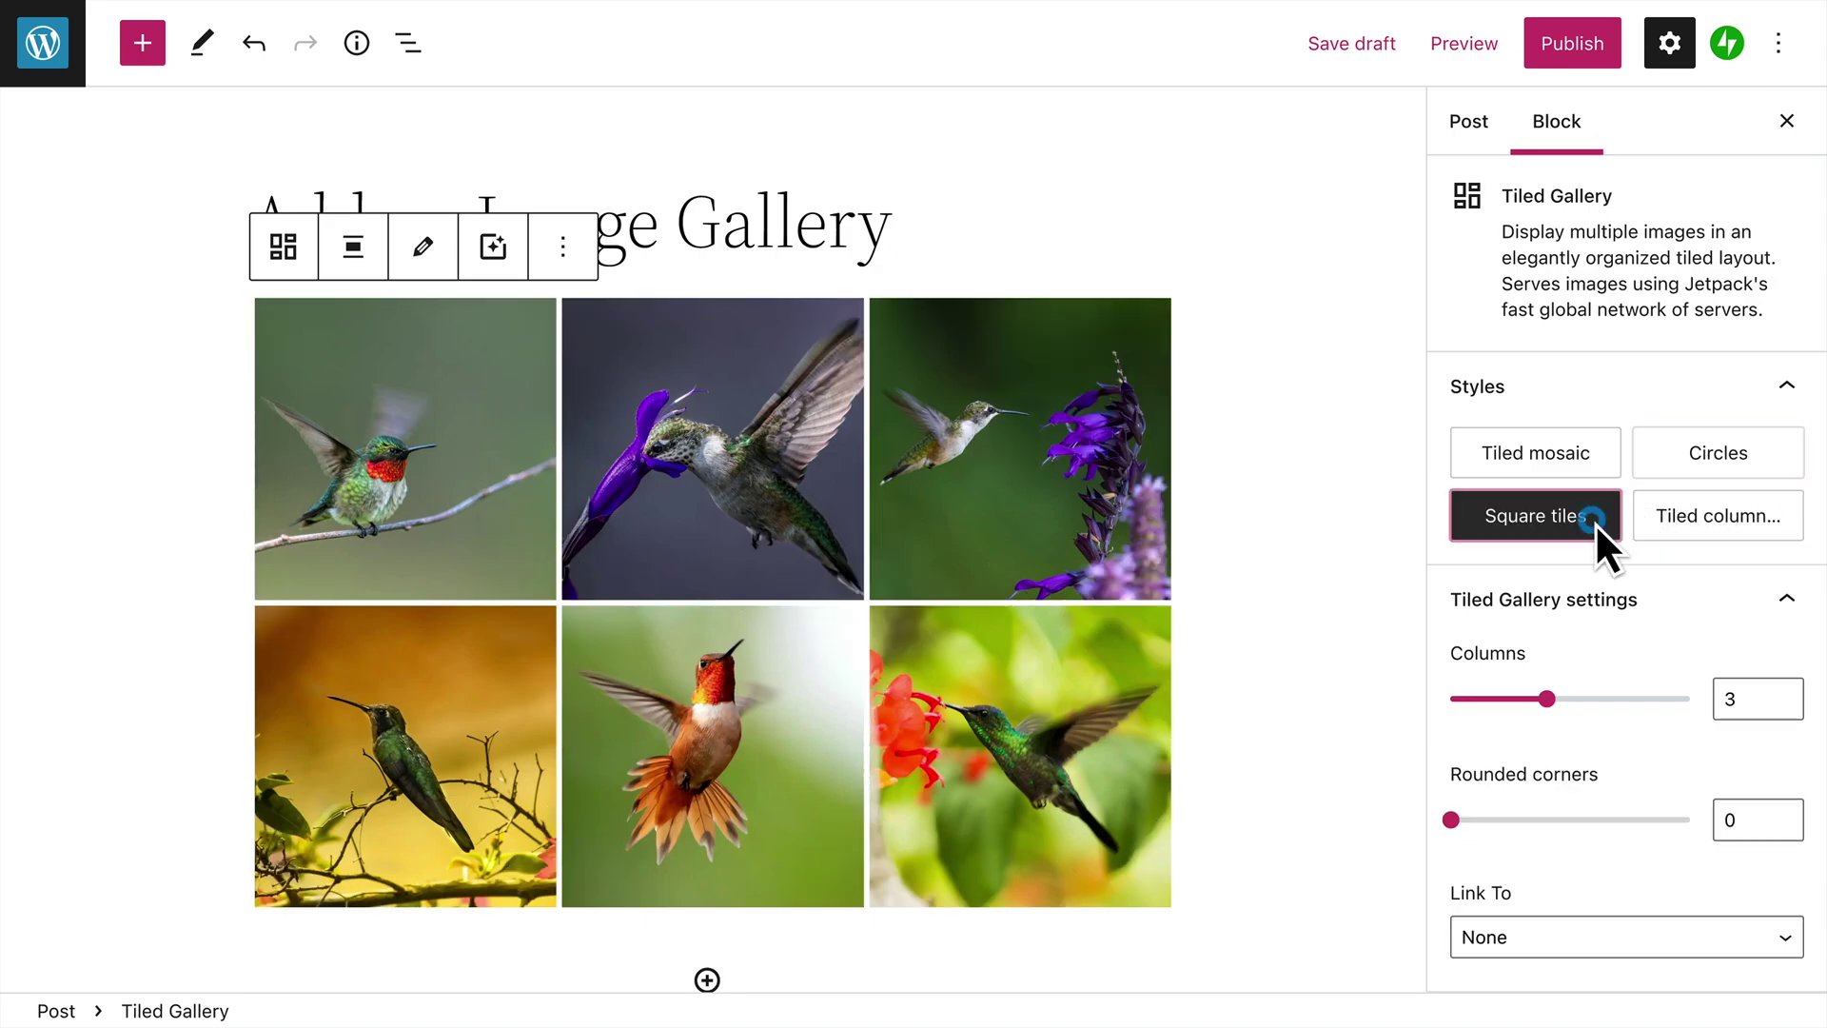
pyautogui.click(1785, 523)
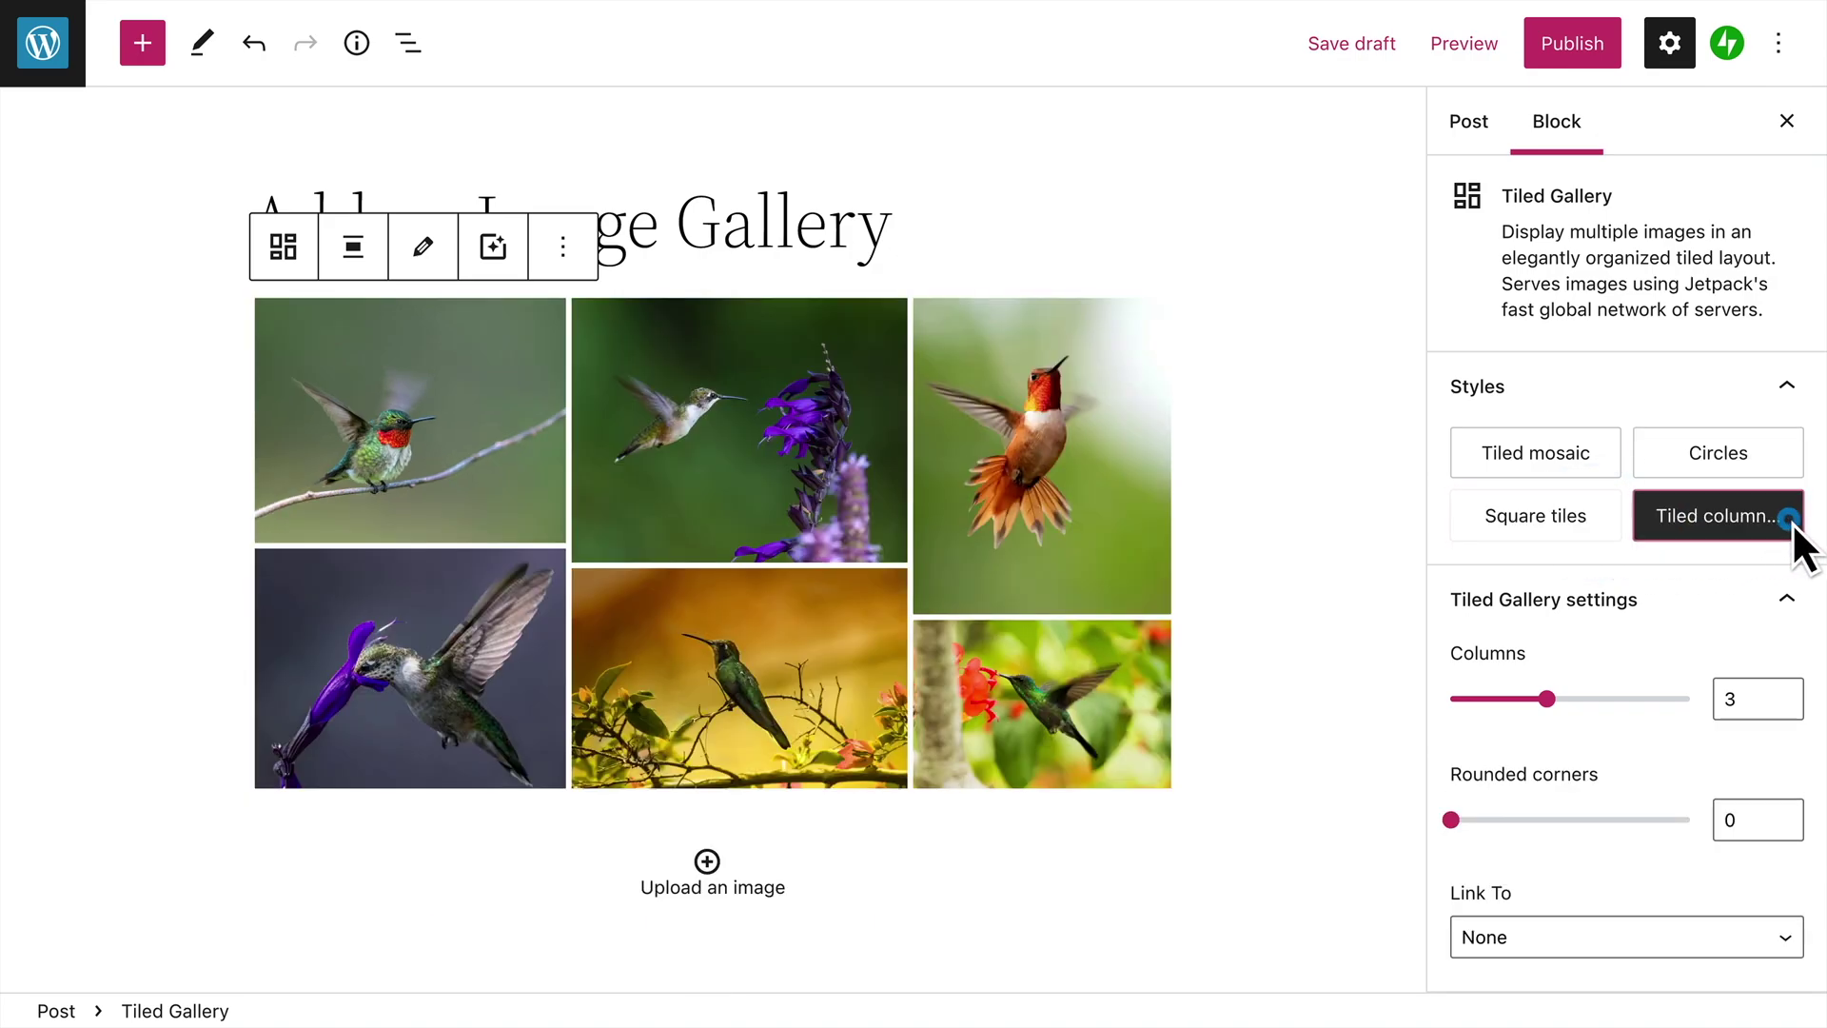
pyautogui.click(1608, 459)
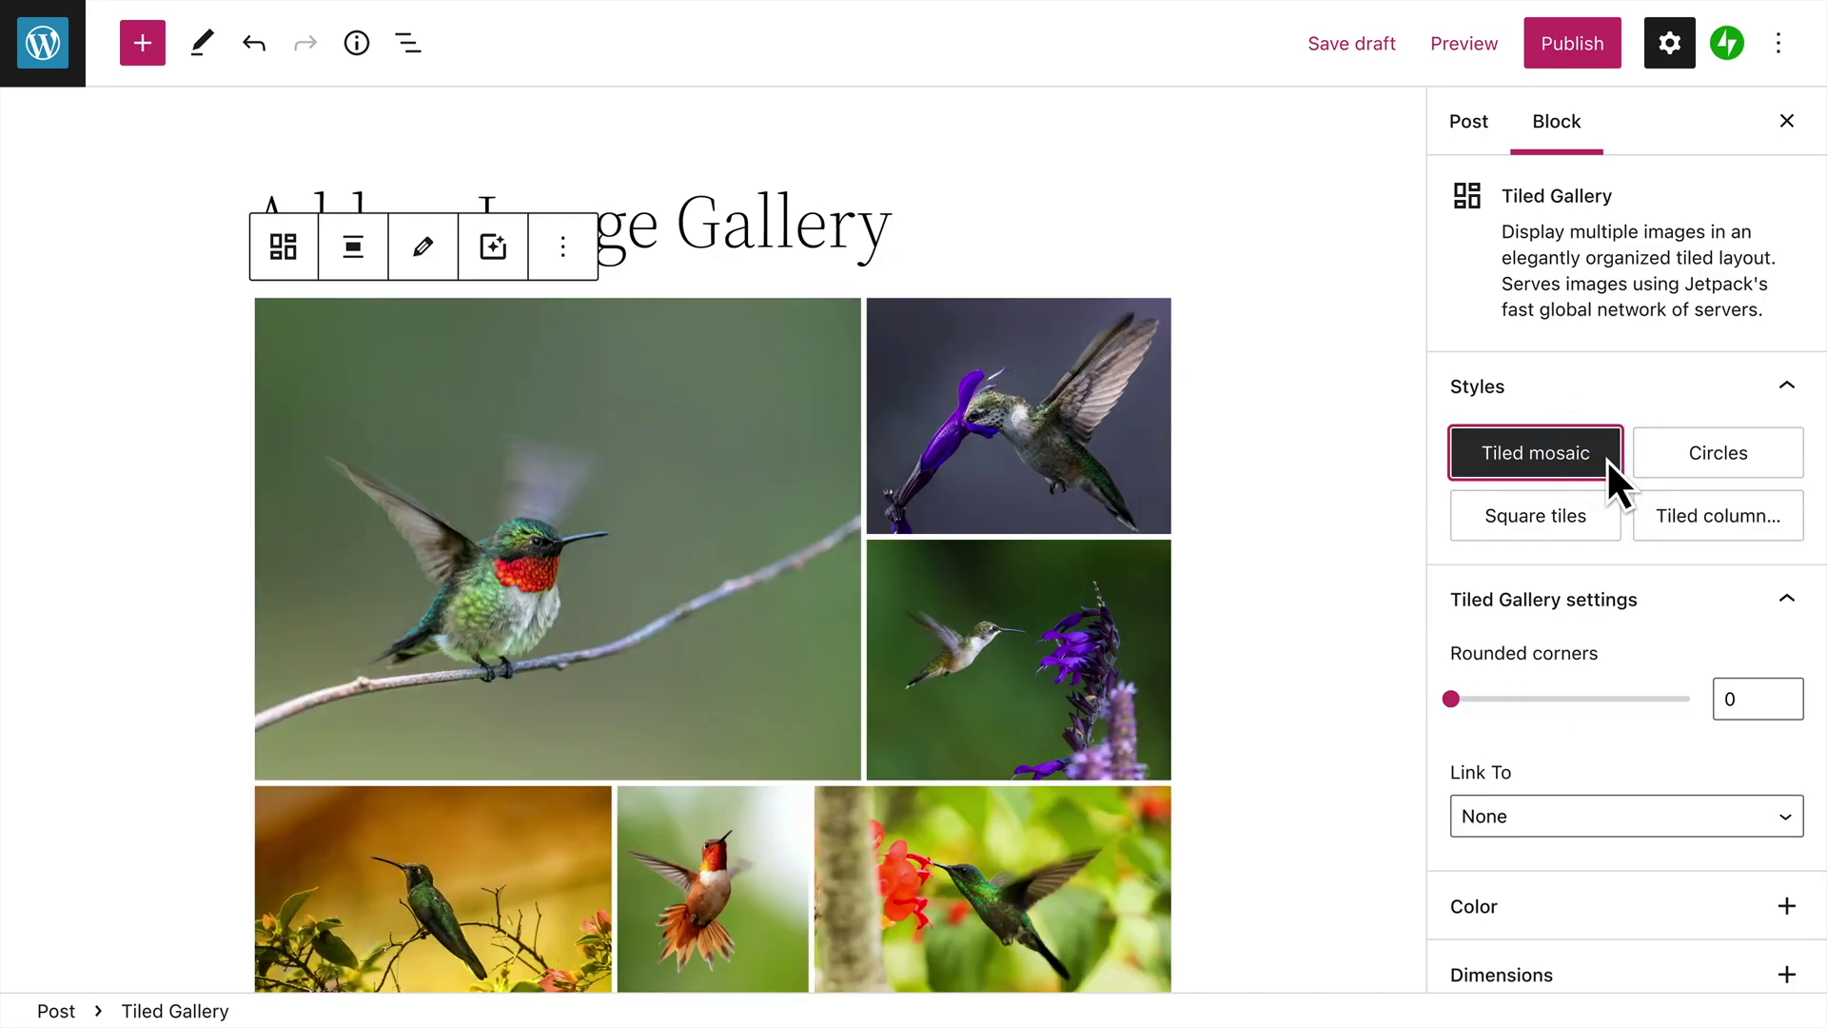
# Apply the Black and White filter to the gallery, then restore Original colours.
pyautogui.click(514, 274)
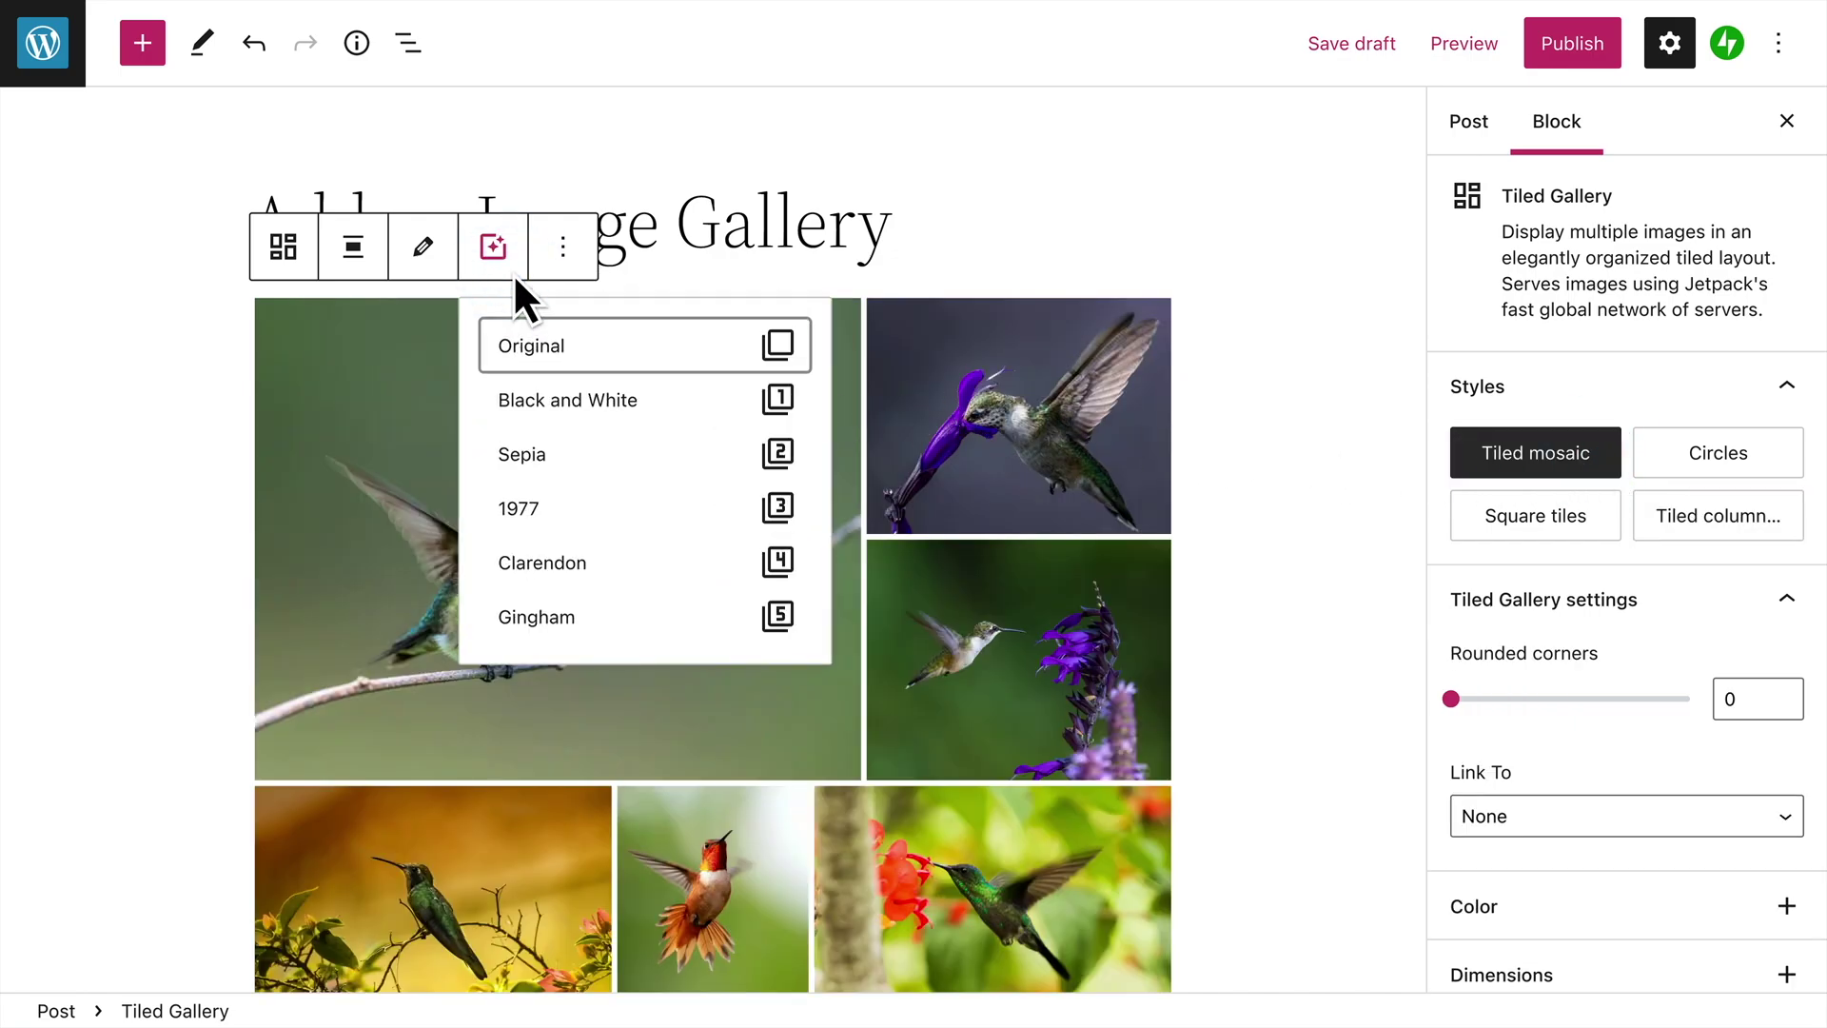
pyautogui.click(661, 398)
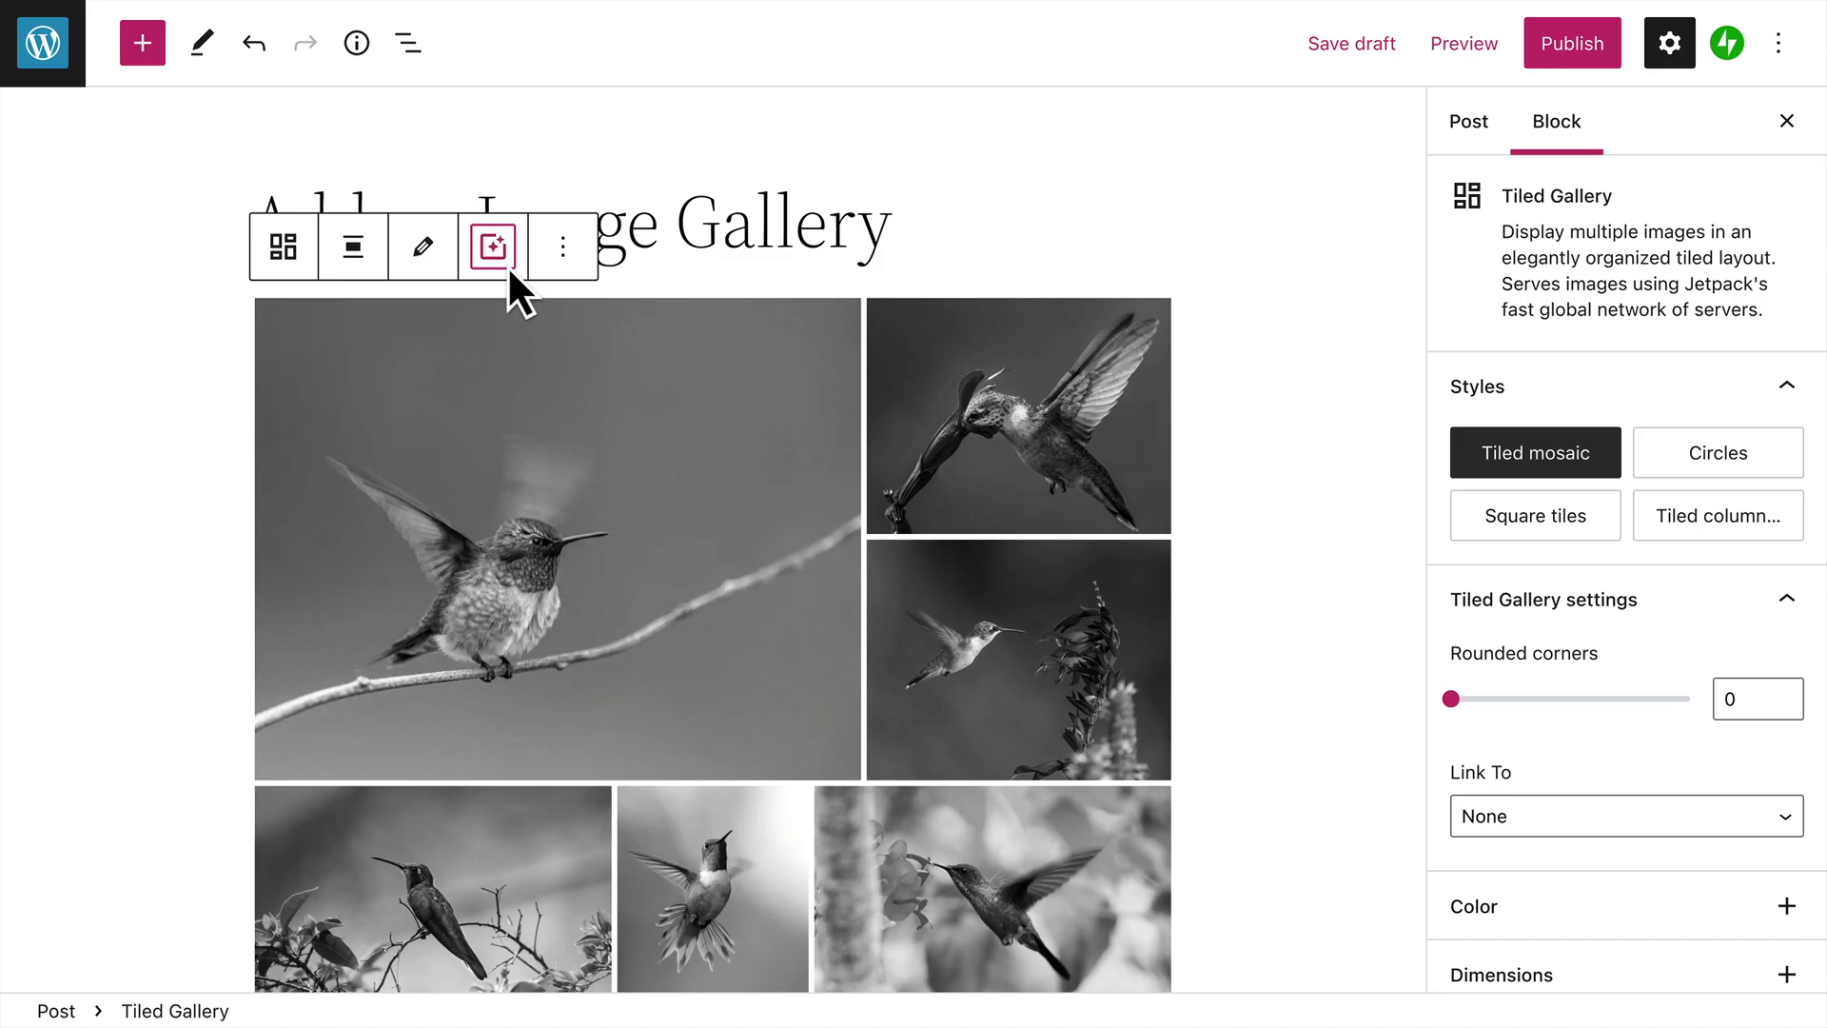
pyautogui.click(506, 264)
pyautogui.click(640, 362)
pyautogui.click(311, 270)
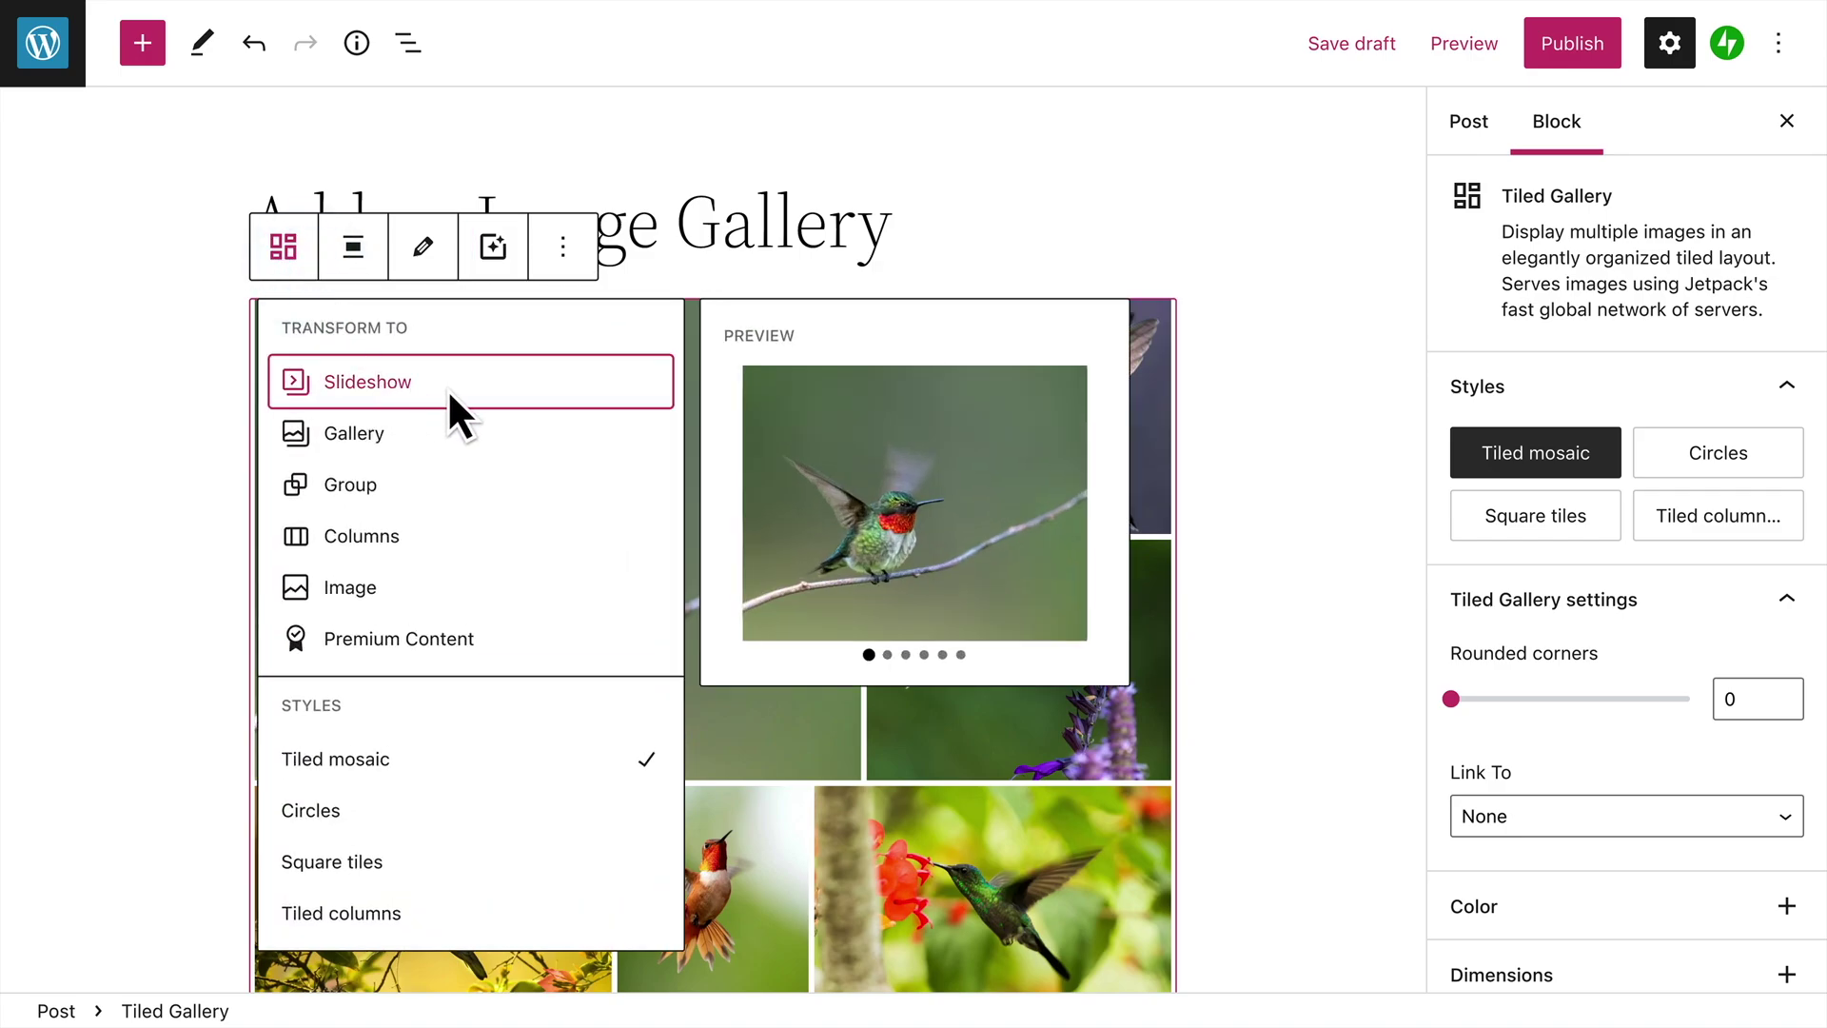
# Convert the tiled gallery into a Slideshow and advance through two slides.
pyautogui.click(449, 387)
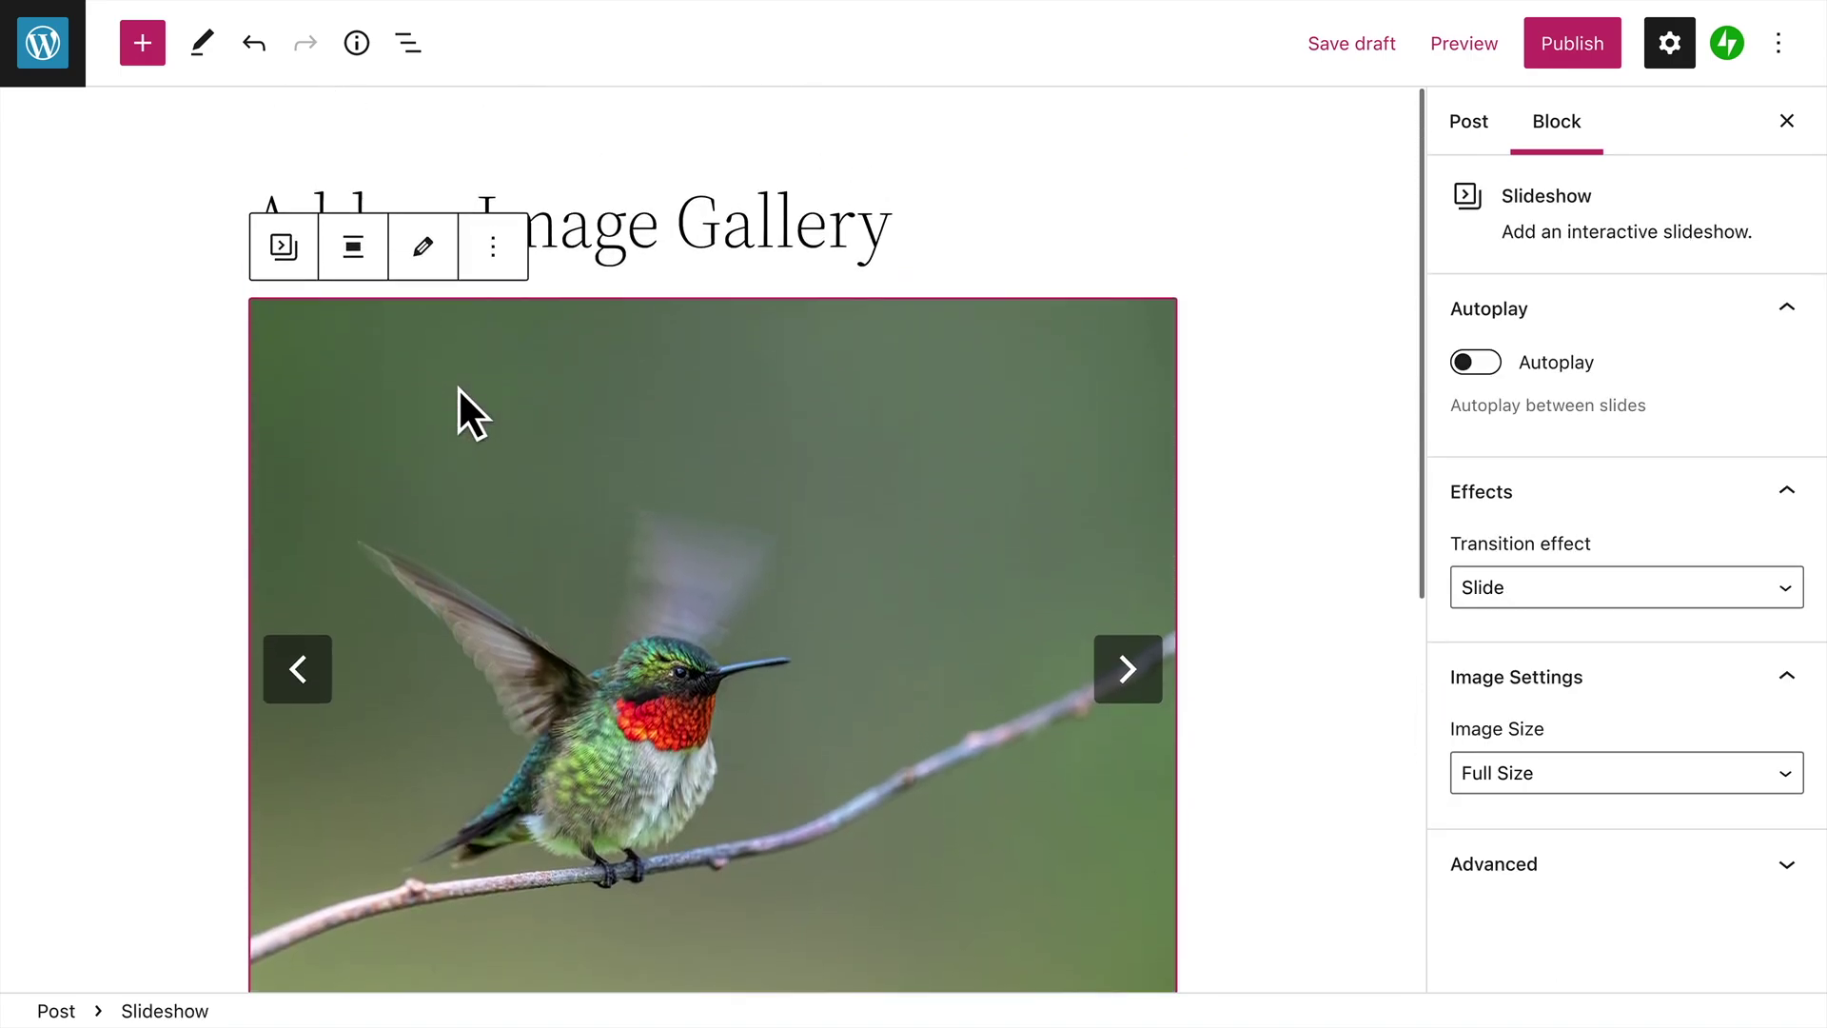
pyautogui.click(1128, 668)
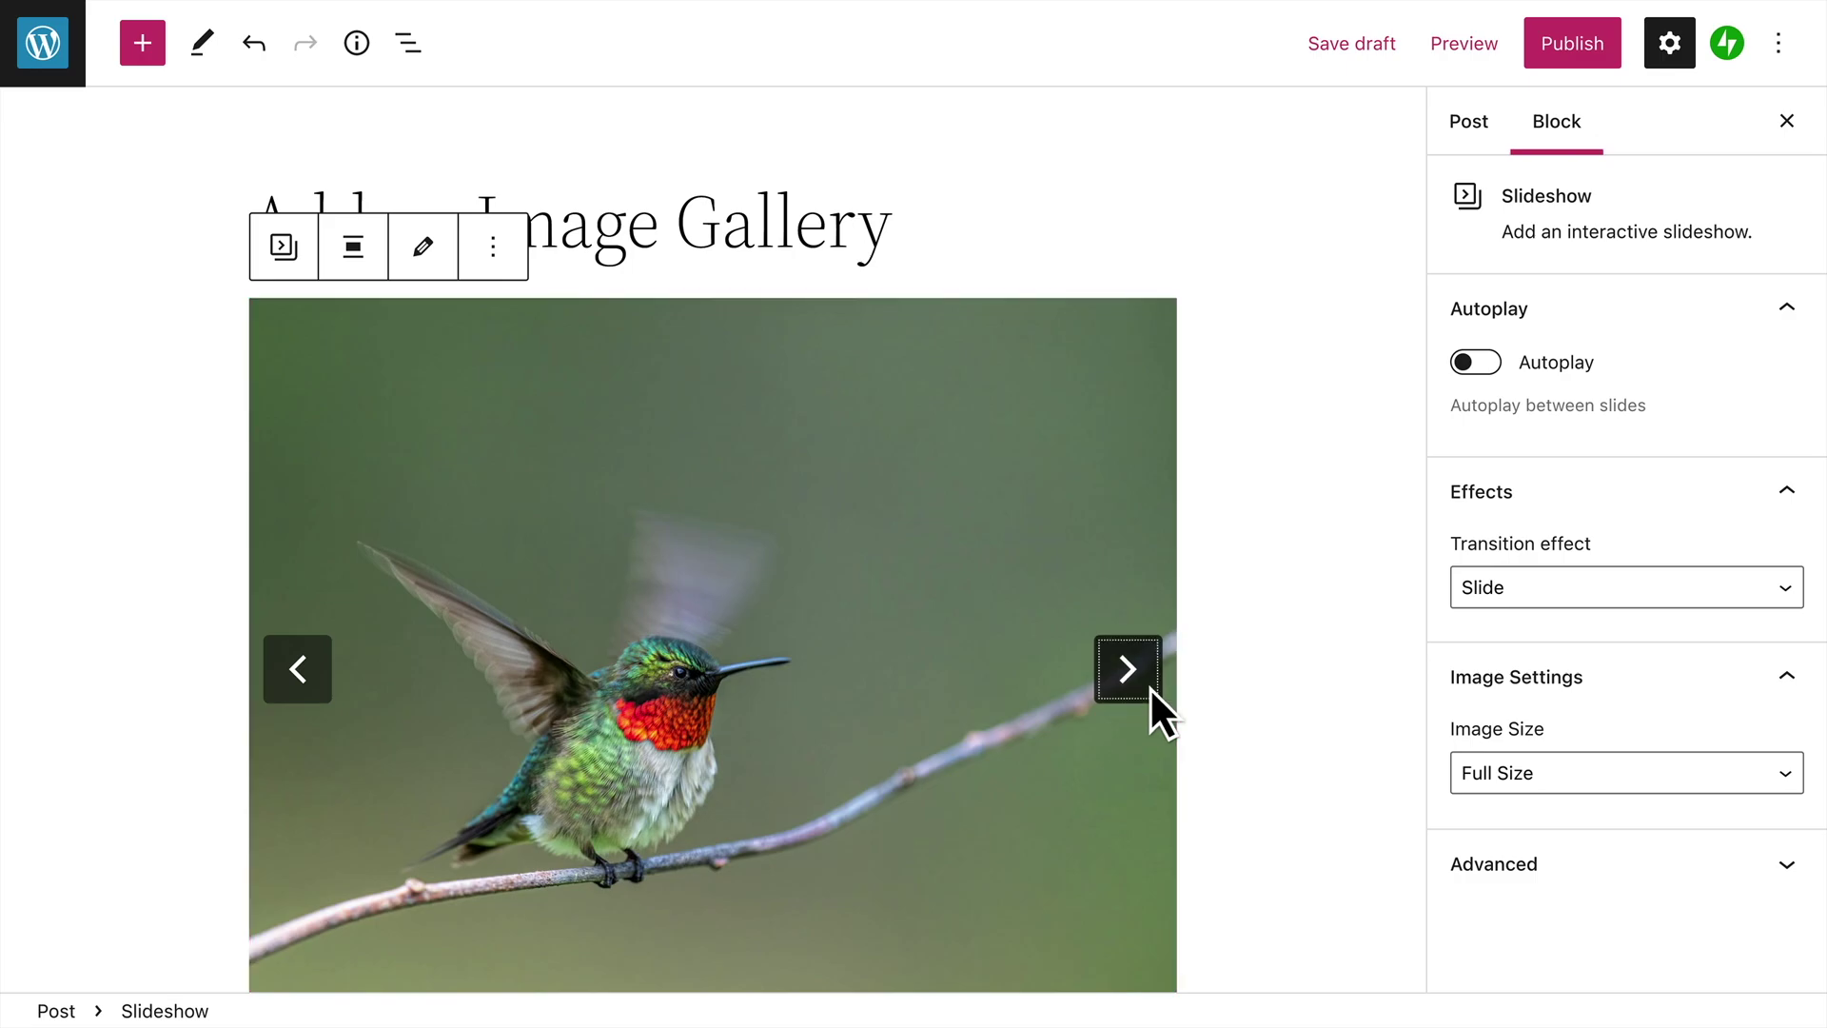
pyautogui.click(1128, 669)
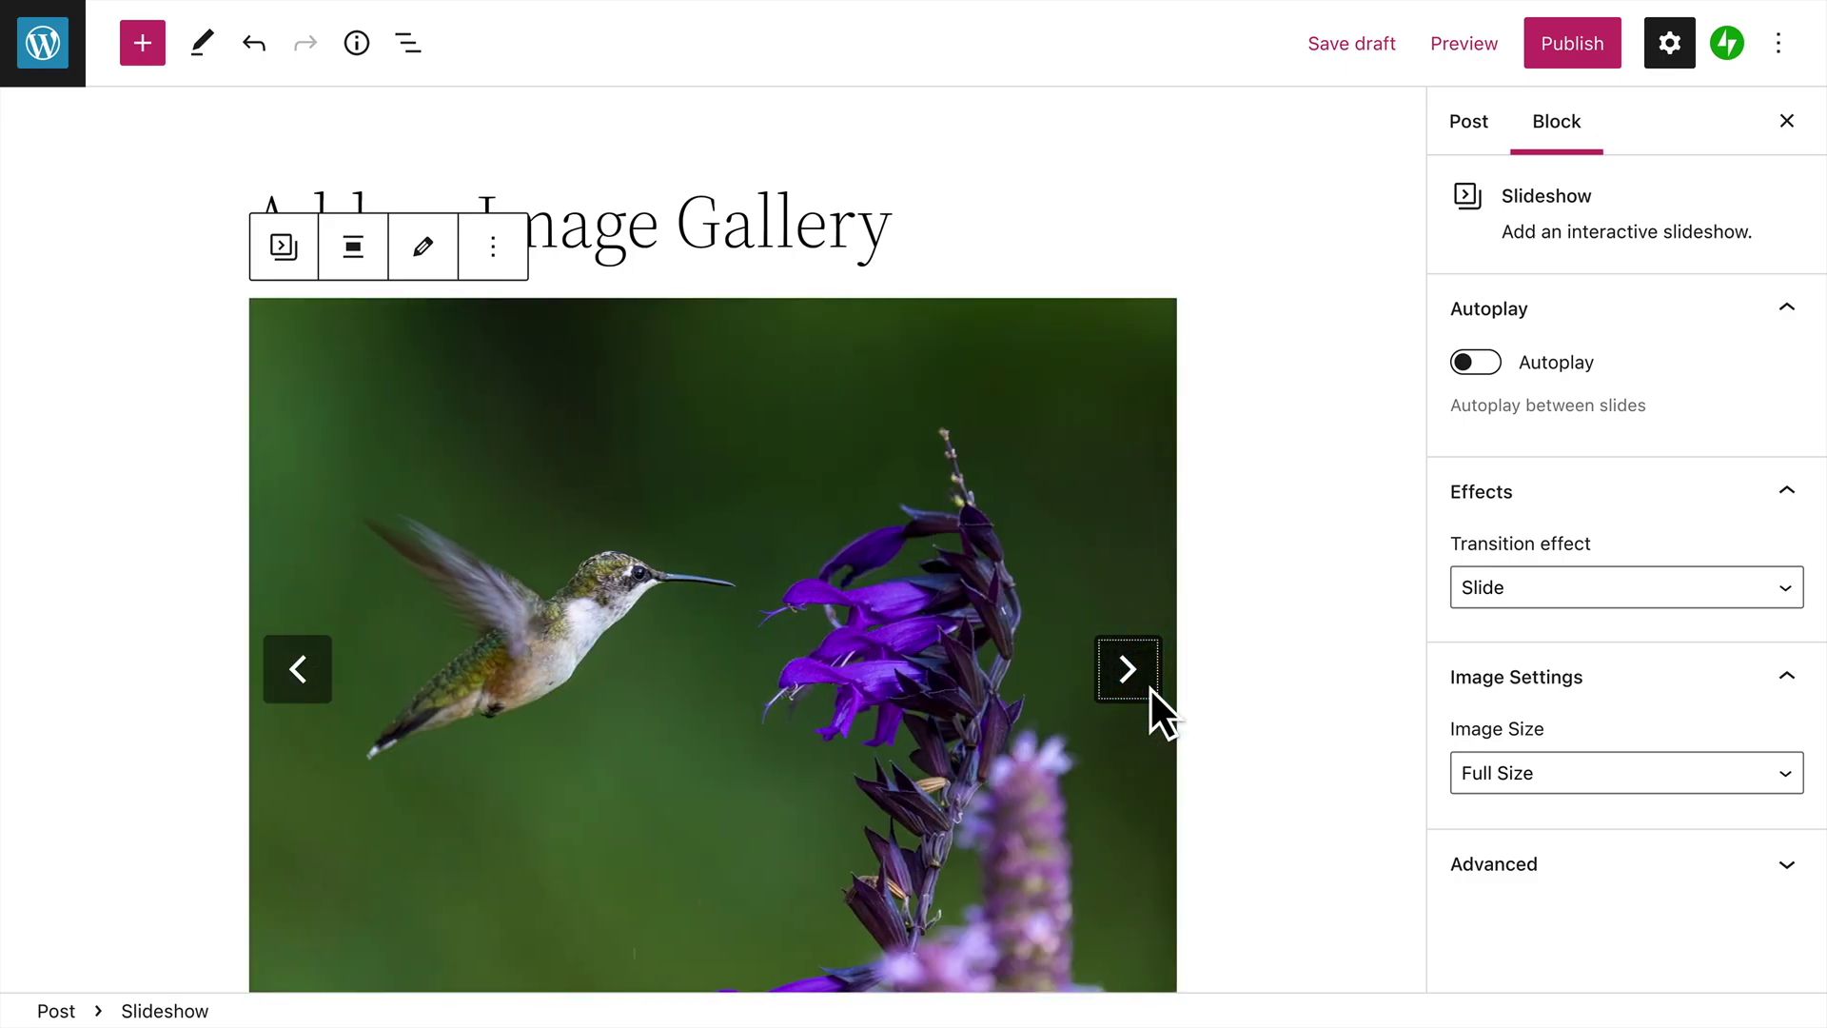
# Turn on slideshow autoplay with a 3-second delay and a Fade transition effect.
pyautogui.click(1496, 371)
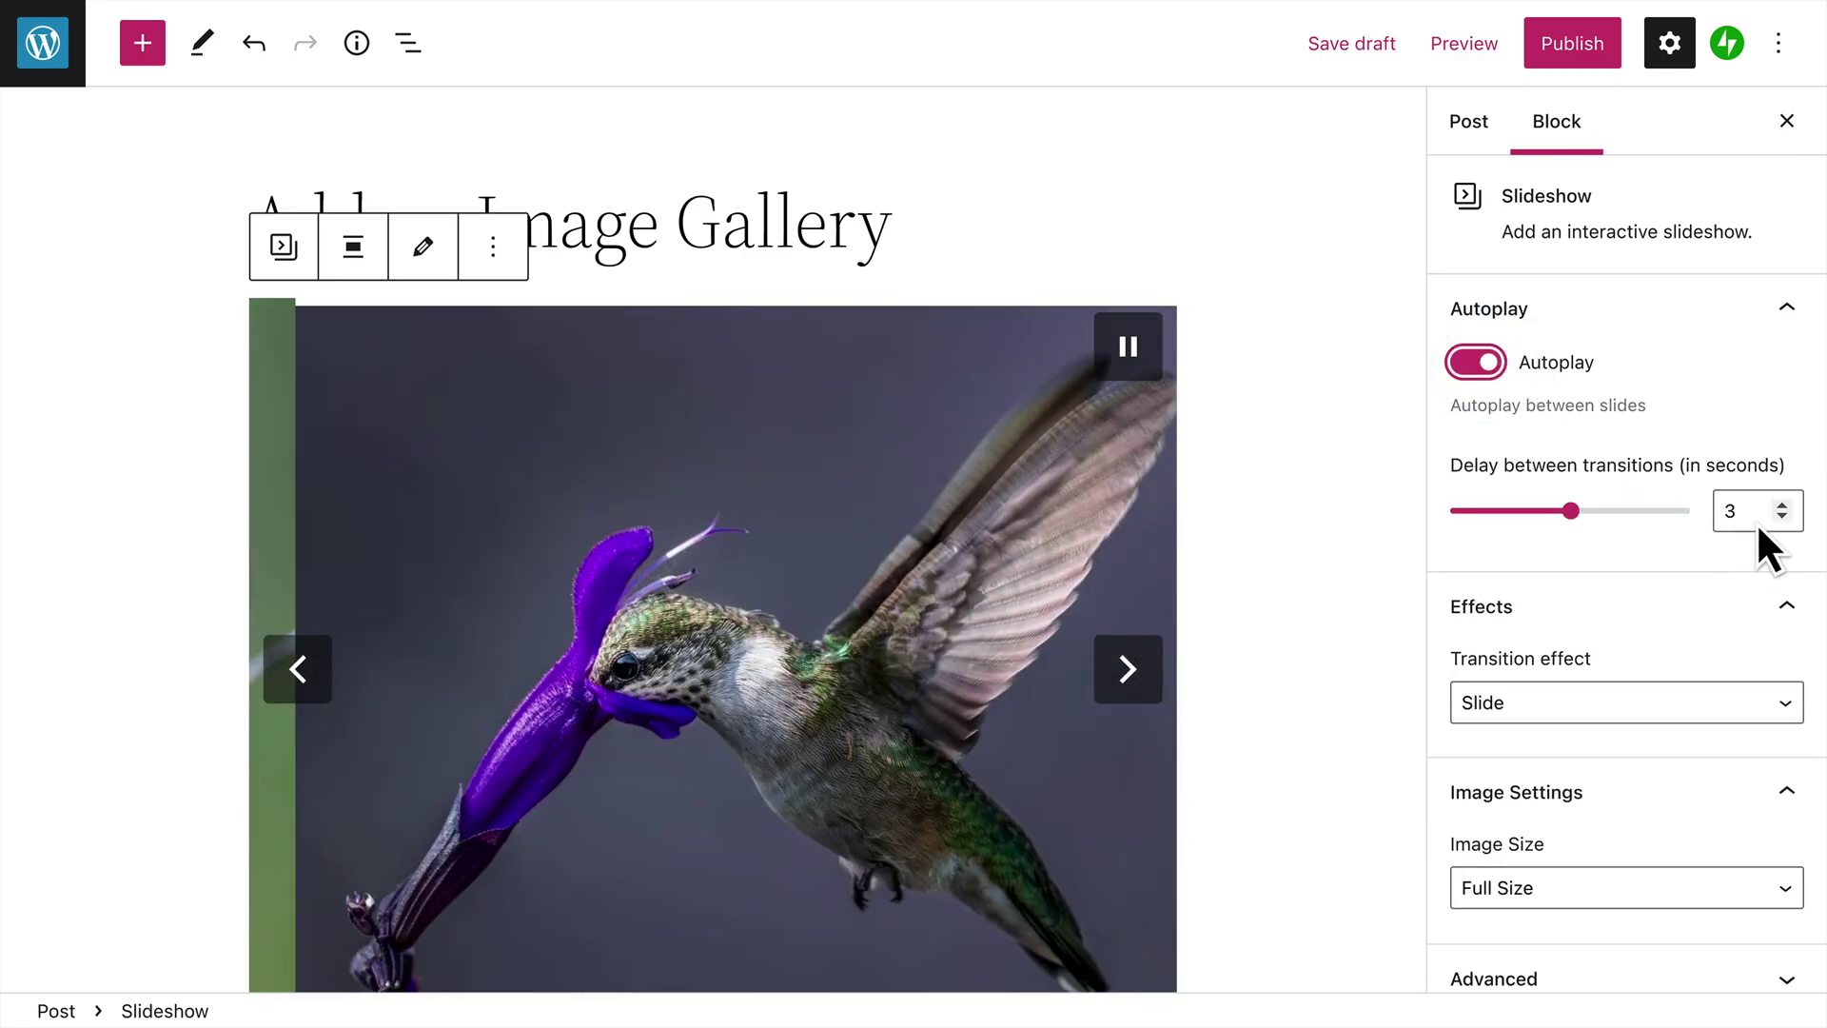
pyautogui.click(1755, 521)
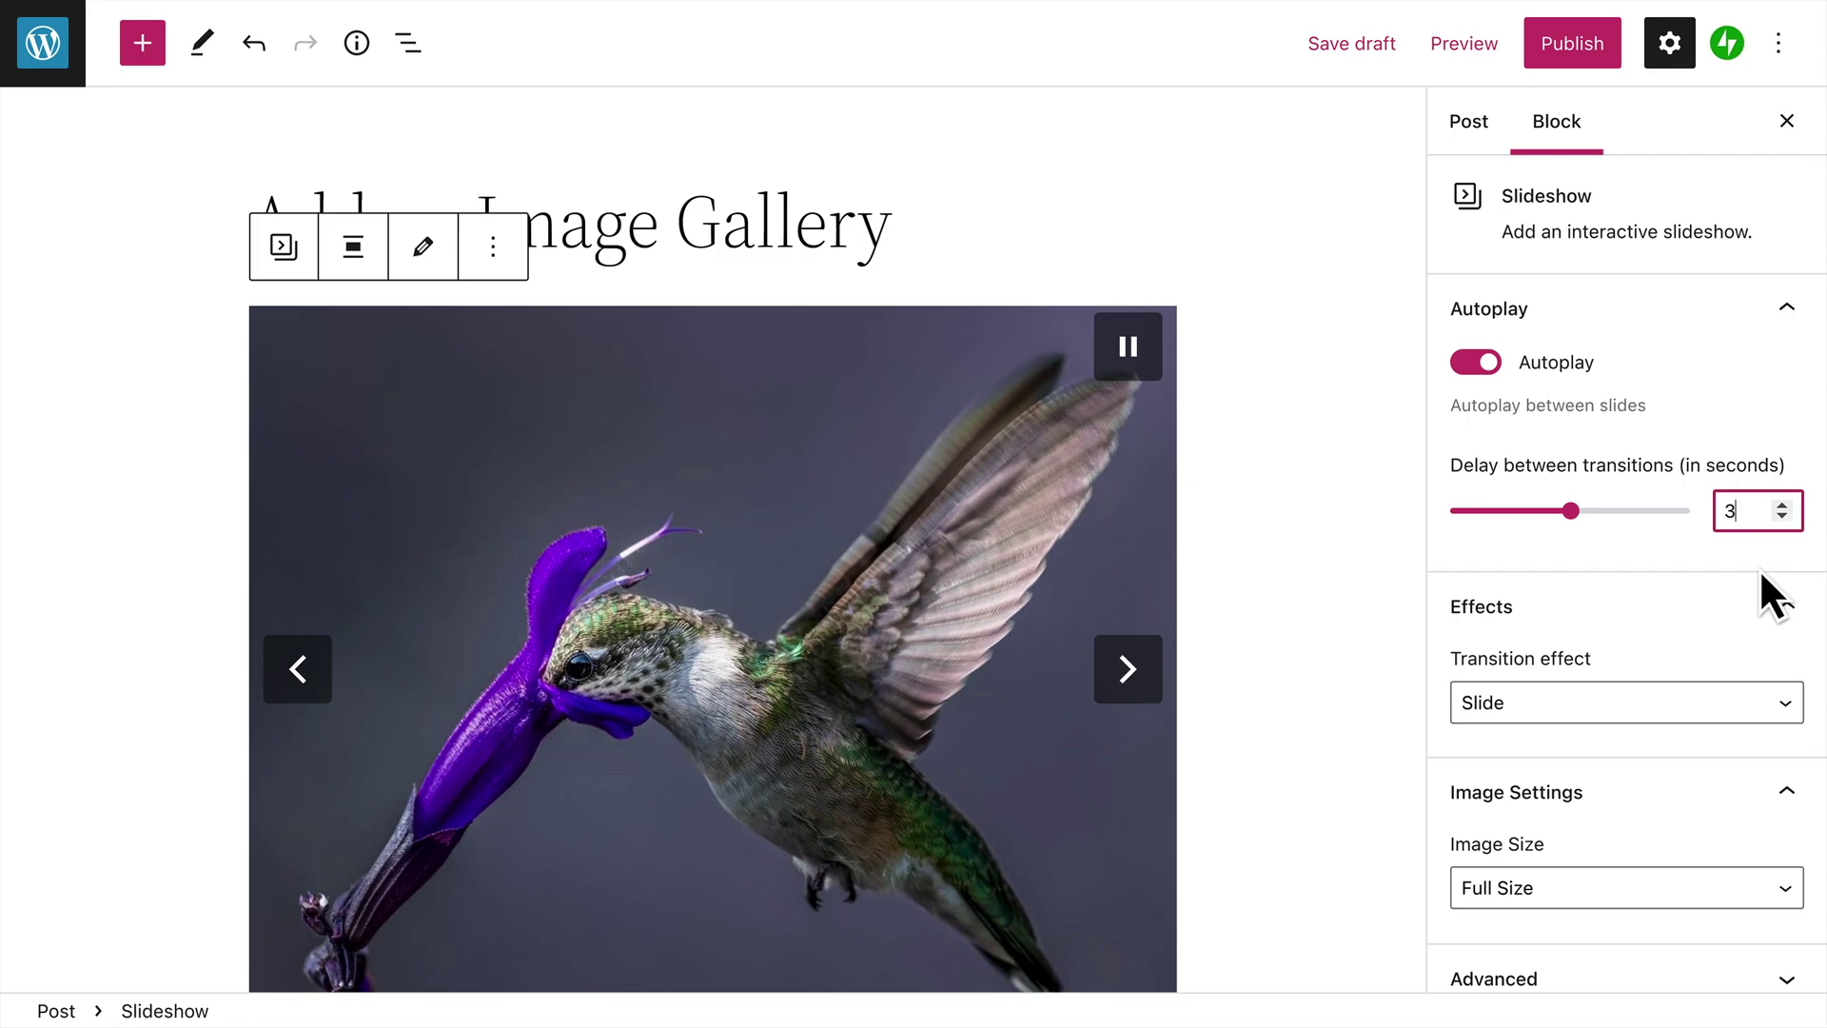
pyautogui.click(1759, 568)
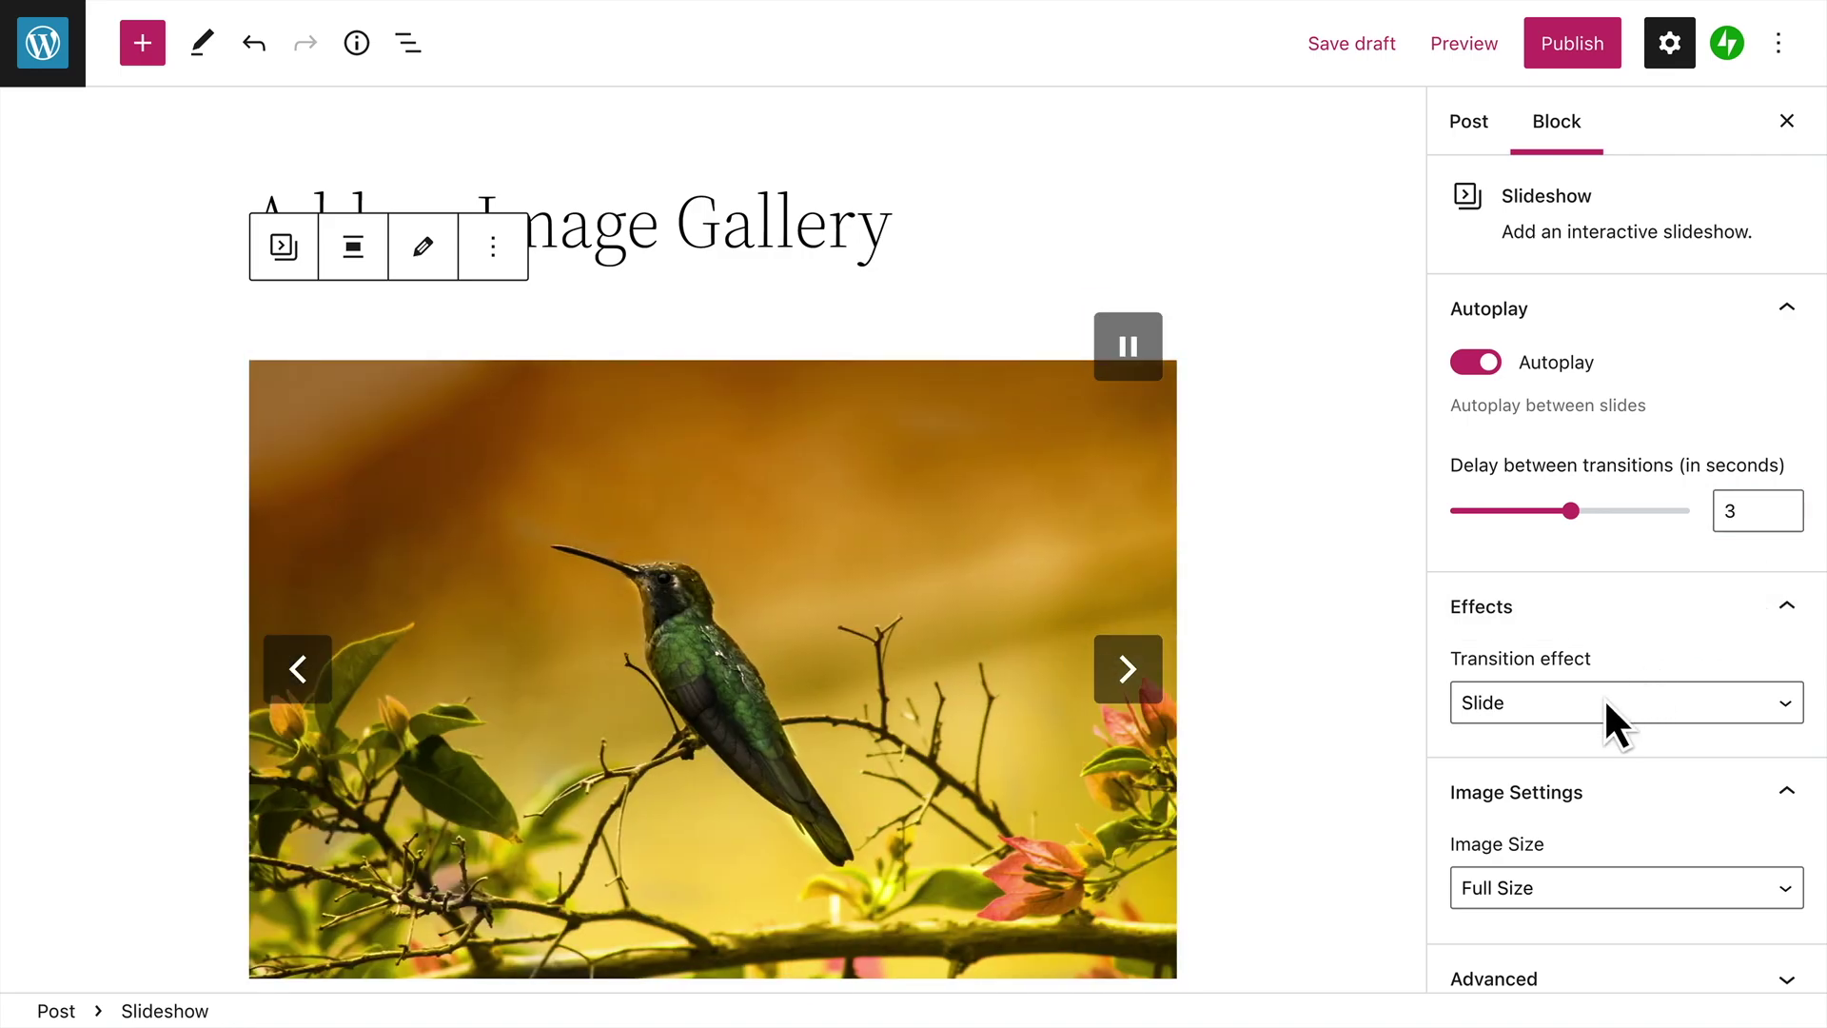
pyautogui.click(1614, 723)
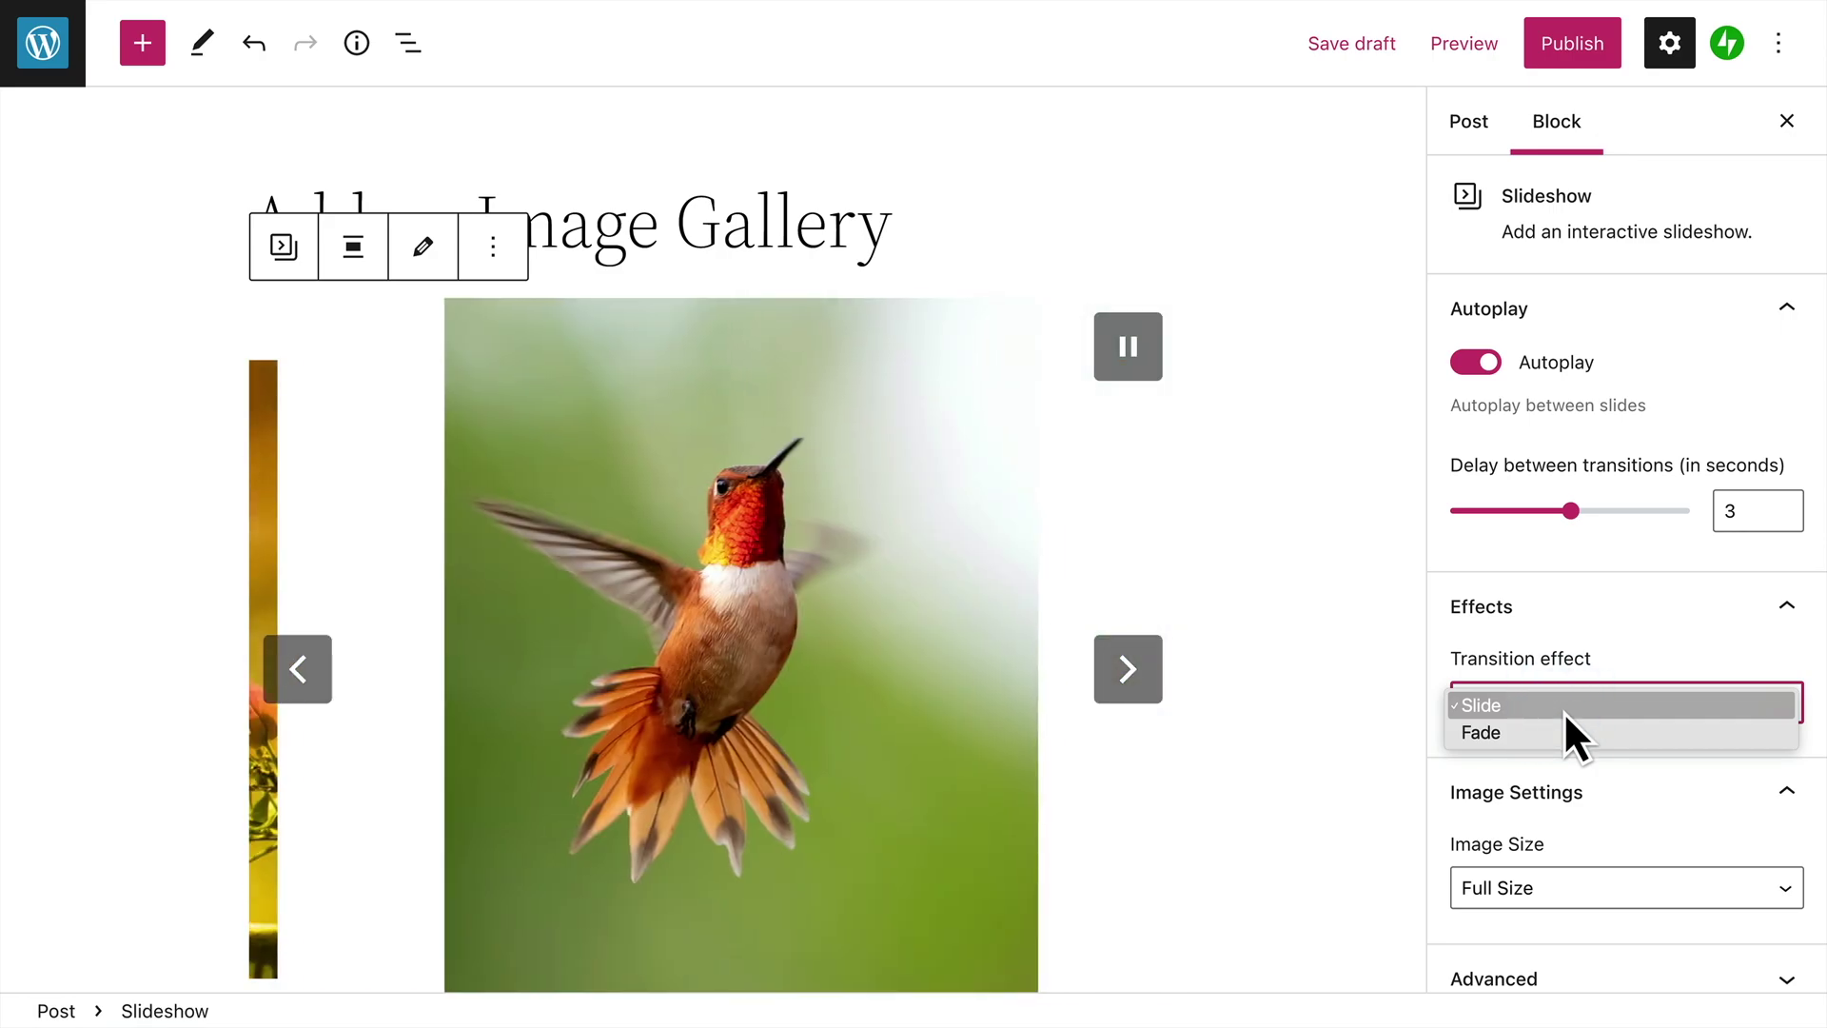
pyautogui.click(1561, 735)
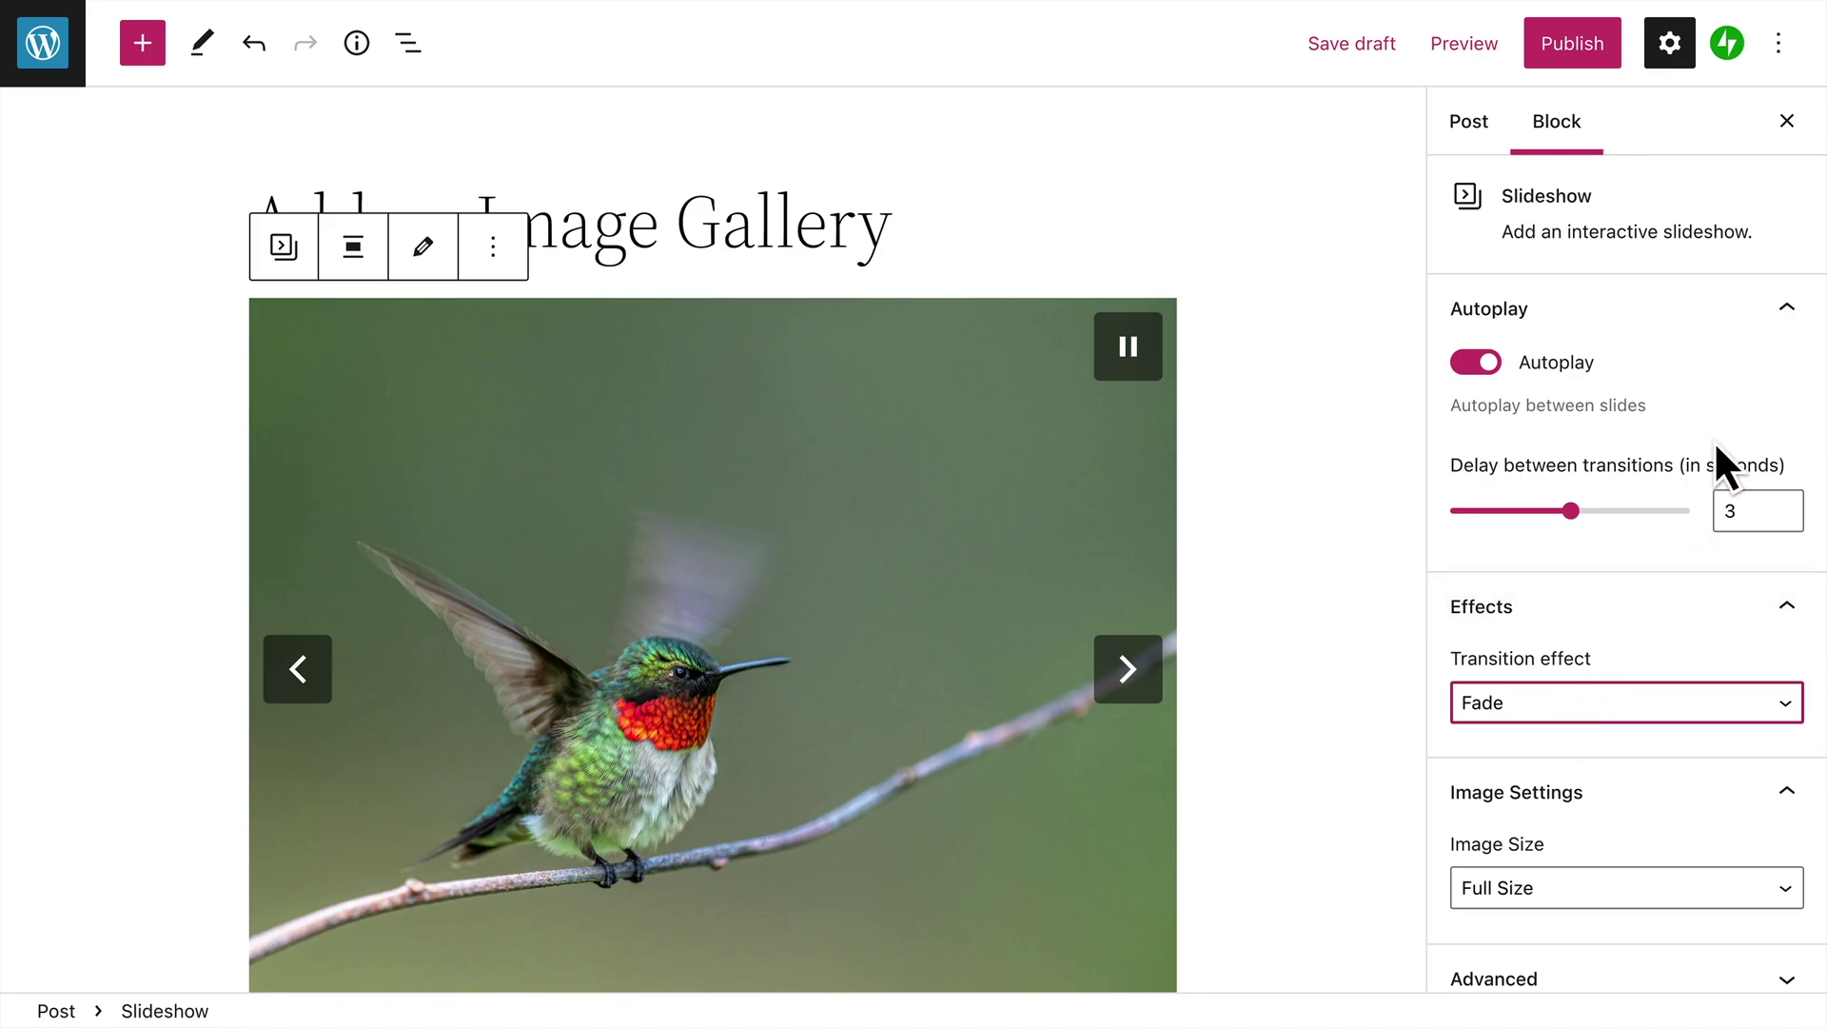
pyautogui.click(1786, 121)
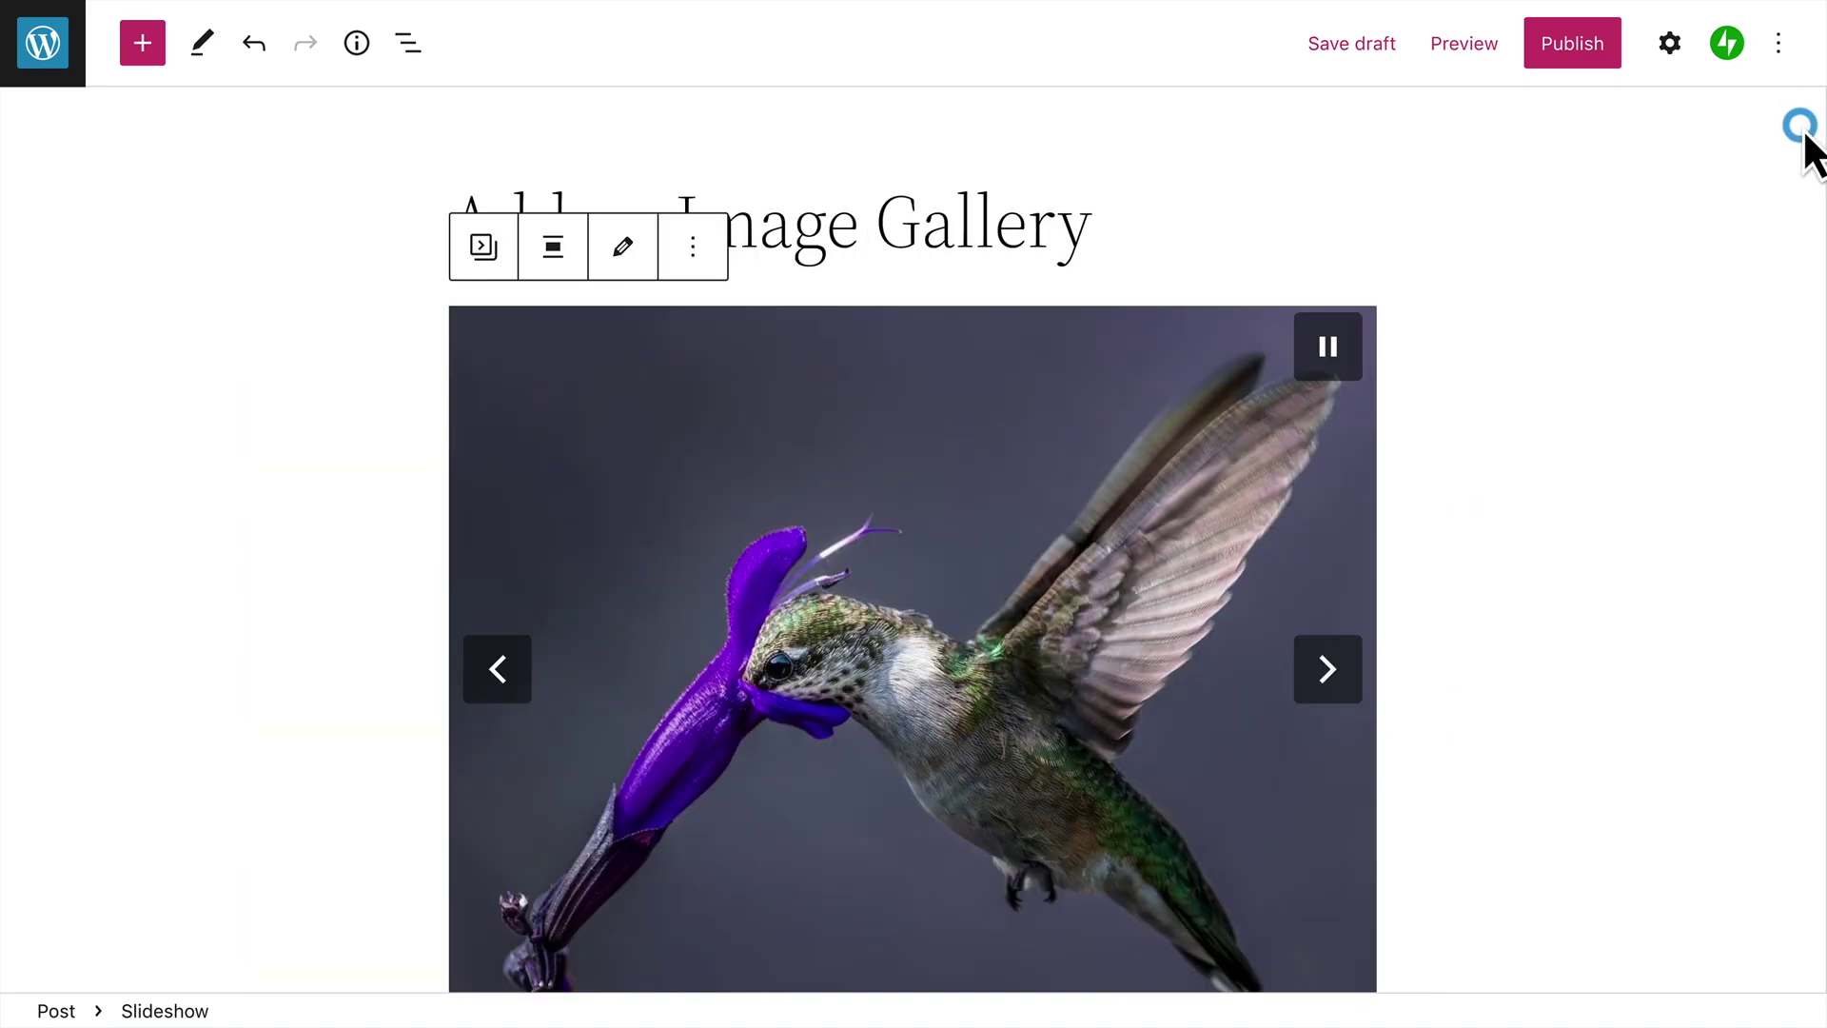
pyautogui.click(1457, 346)
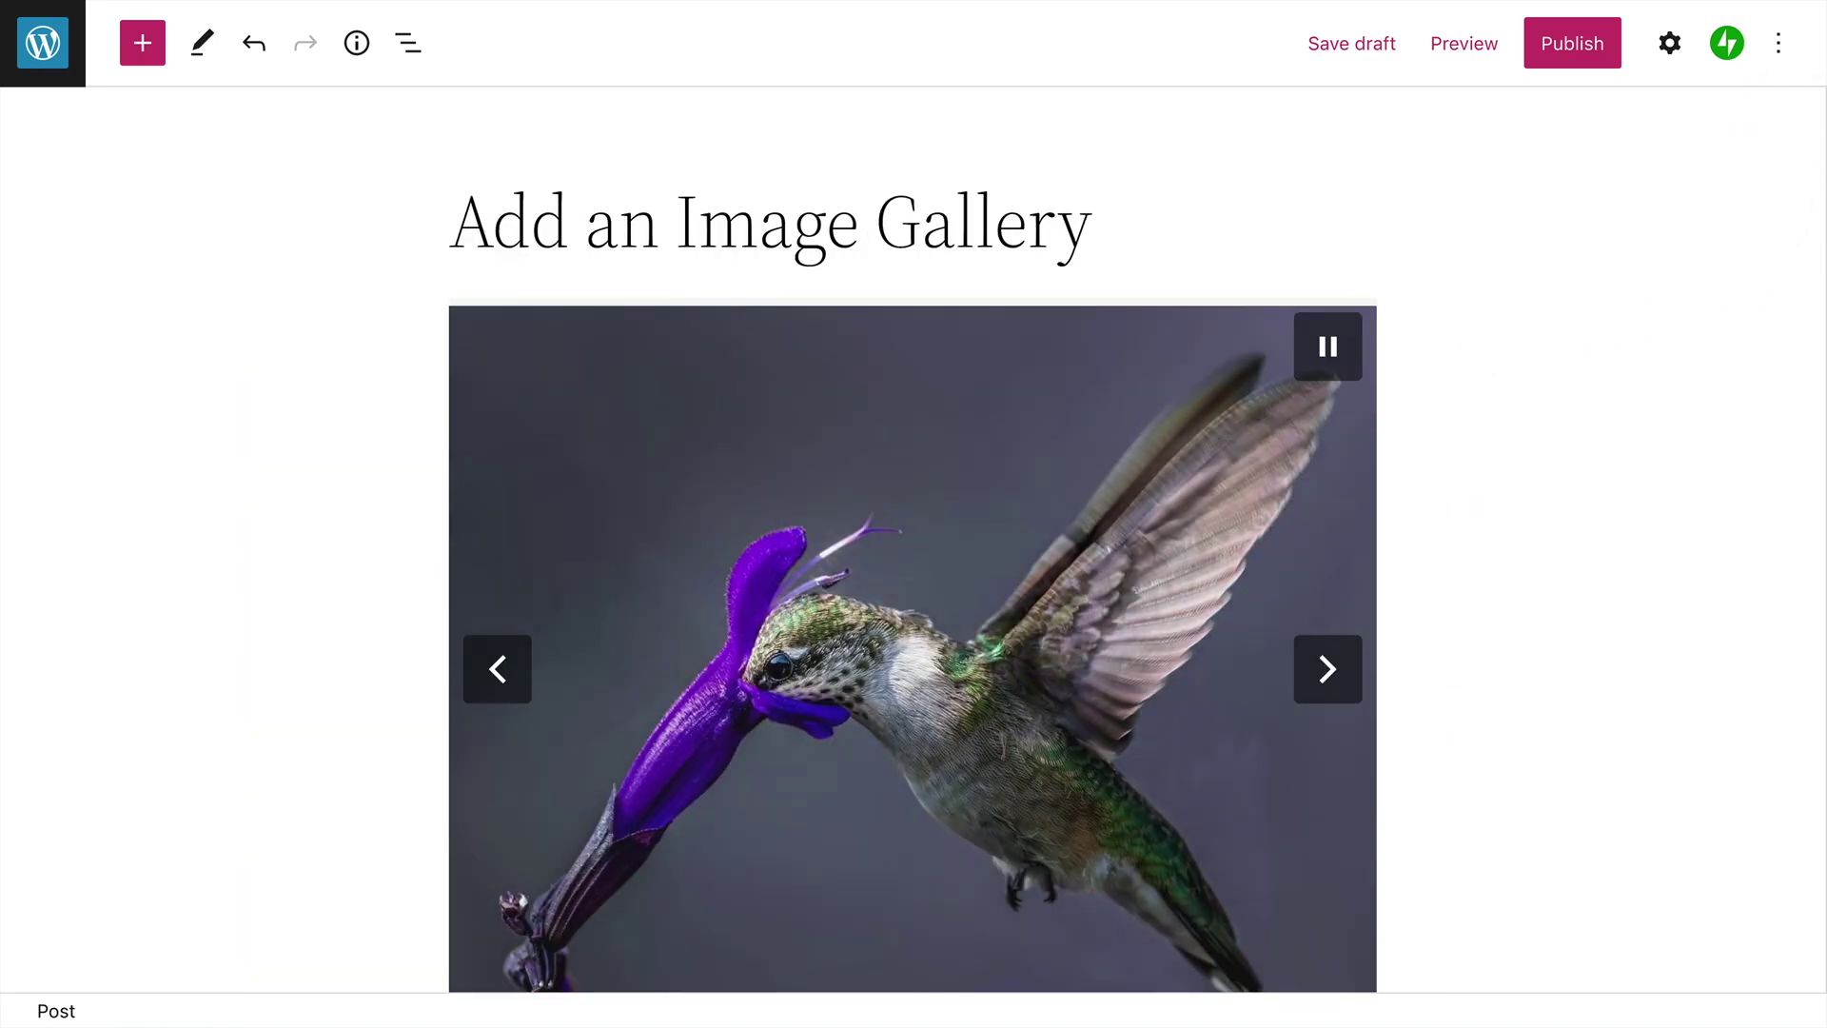